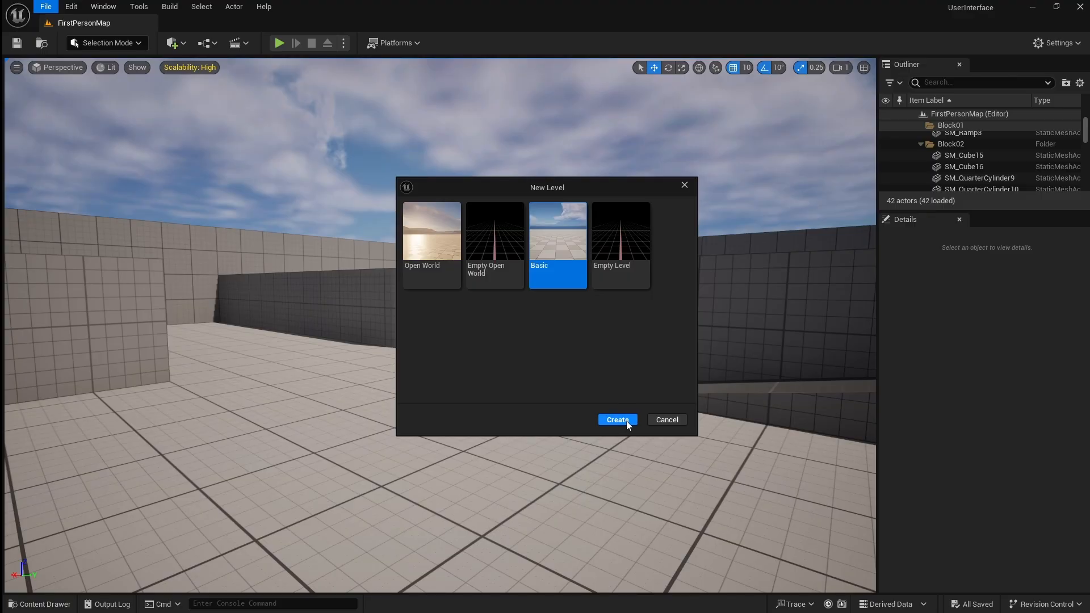
Create a new level from the Basic template and save it as MainMenu in the FirstPerson/Maps folder.
{"action": "left_click", "coordinate": [624, 420]}
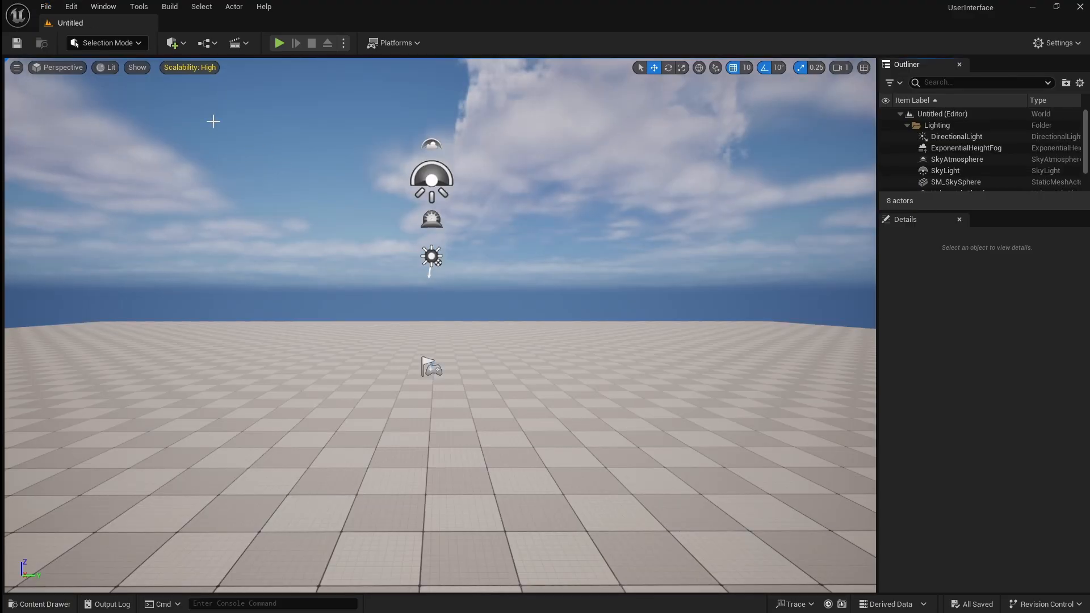
{"action": "left_click", "coordinate": [45, 7]}
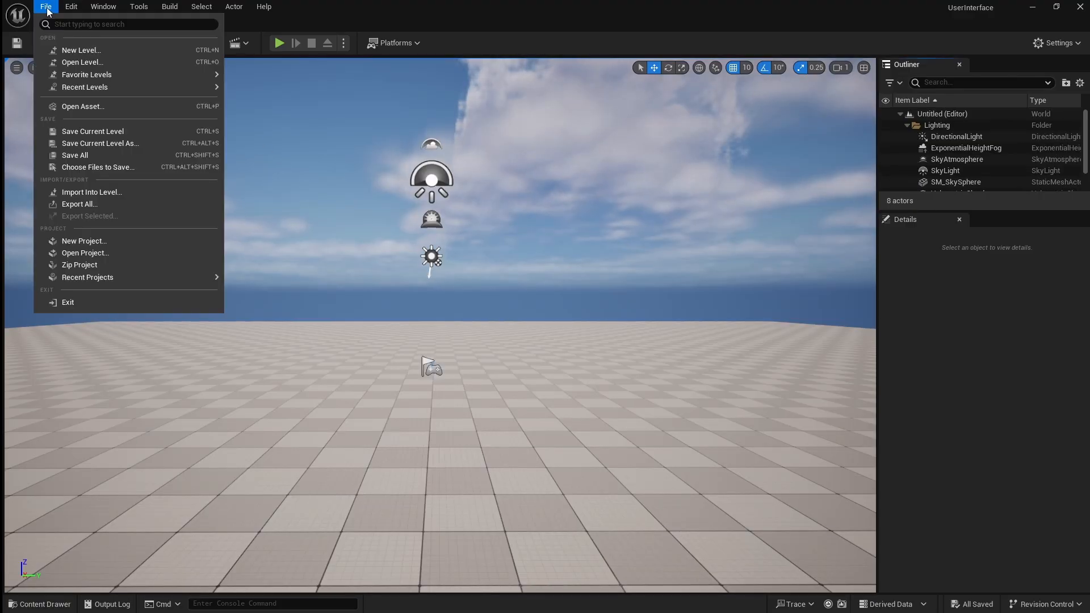
{"action": "left_click", "coordinate": [126, 144]}
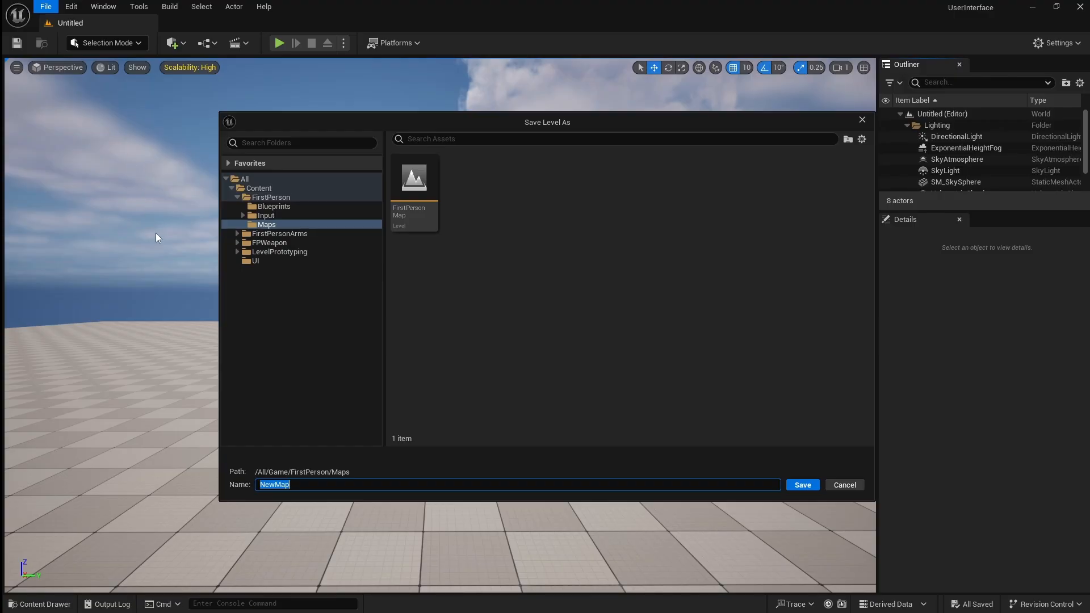
{"action": "left_click", "coordinate": [310, 485]}
{"action": "double_click", "coordinate": [310, 485]}
{"action": "type", "text": "MainMenu"}
{"action": "left_click", "coordinate": [814, 484]}
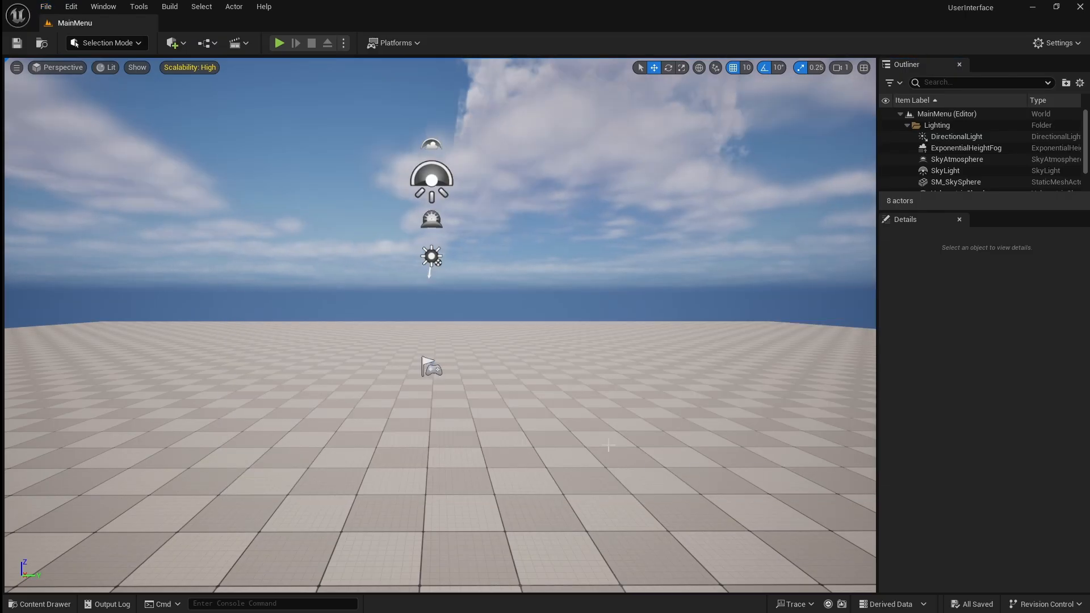
Try placing an extra Player Start actor on the level's floor and delete it again.
{"action": "right_click_drag", "start_coordinate": [610, 446], "coordinate": [775, 496]}
{"action": "key", "text": "w"}
{"action": "key", "text": "a"}
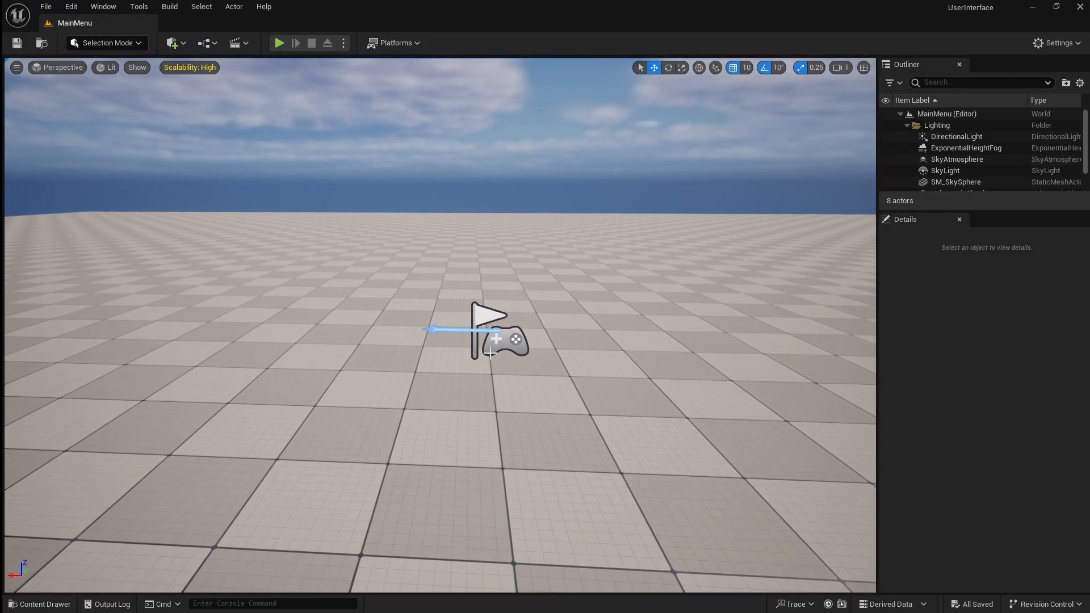
{"action": "left_click", "coordinate": [491, 353]}
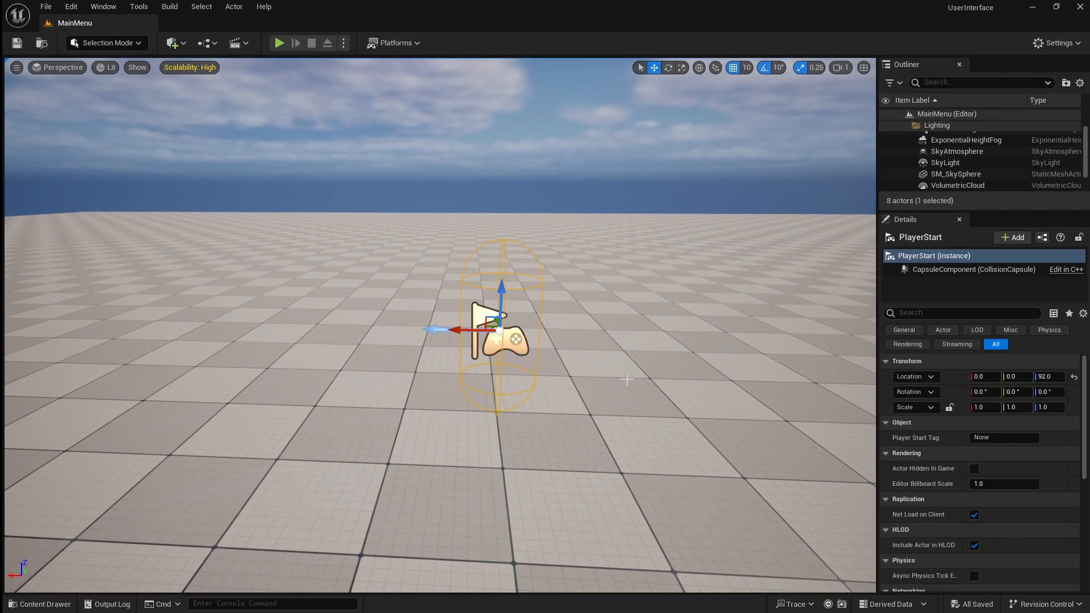
{"action": "left_click", "coordinate": [177, 44]}
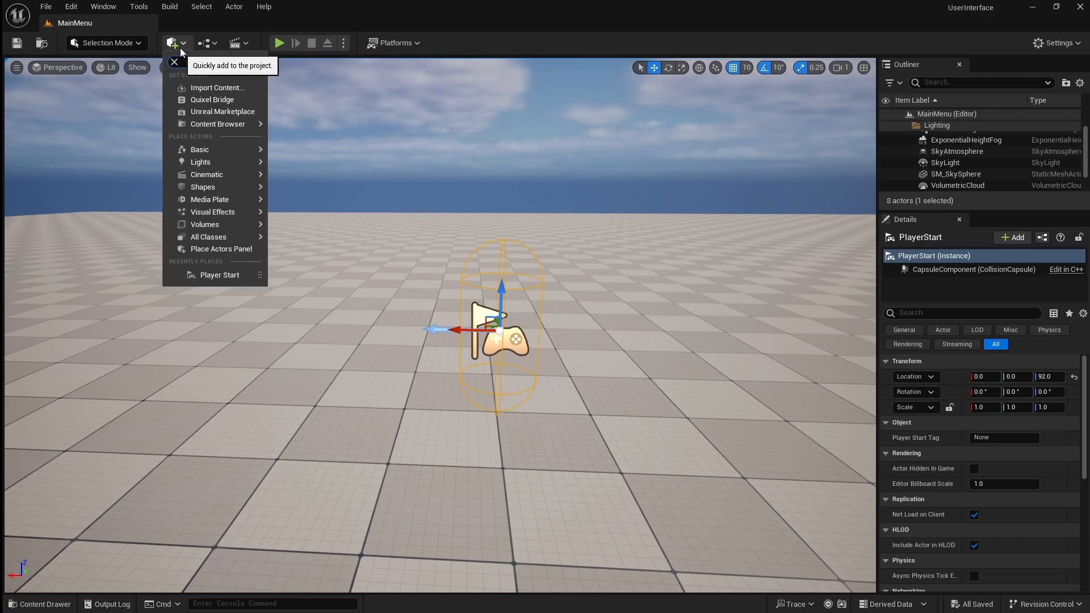
{"action": "type", "text": "player"}
{"action": "left_click_drag", "start_coordinate": [238, 75], "coordinate": [339, 427]}
{"action": "key", "text": "Delete"}
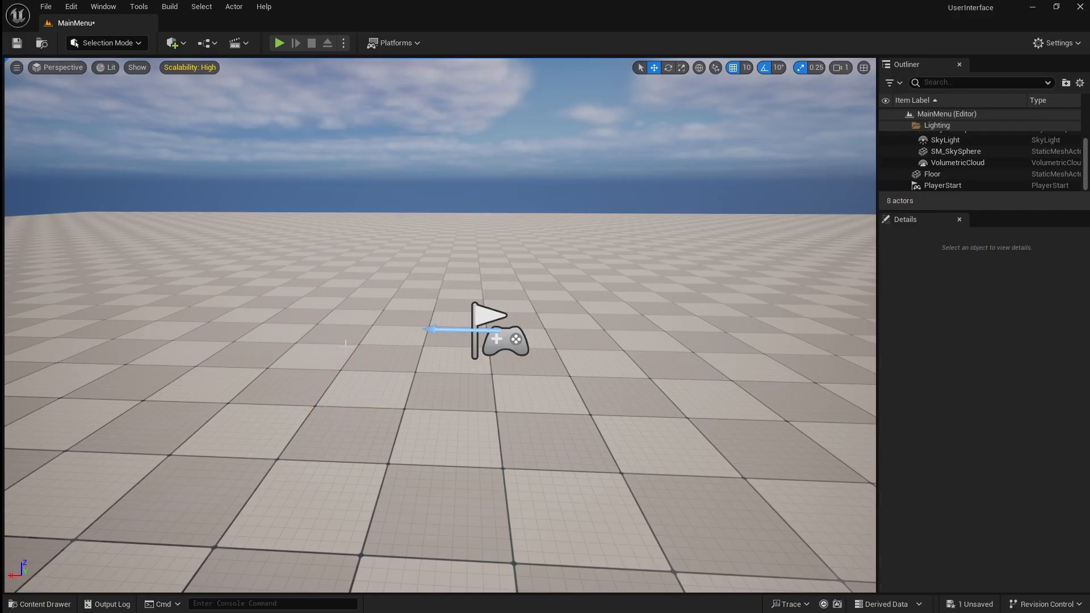
Create a Pawn blueprint class named BP_MainMenuCharacter in the UI content folder.
{"action": "left_click", "coordinate": [40, 603]}
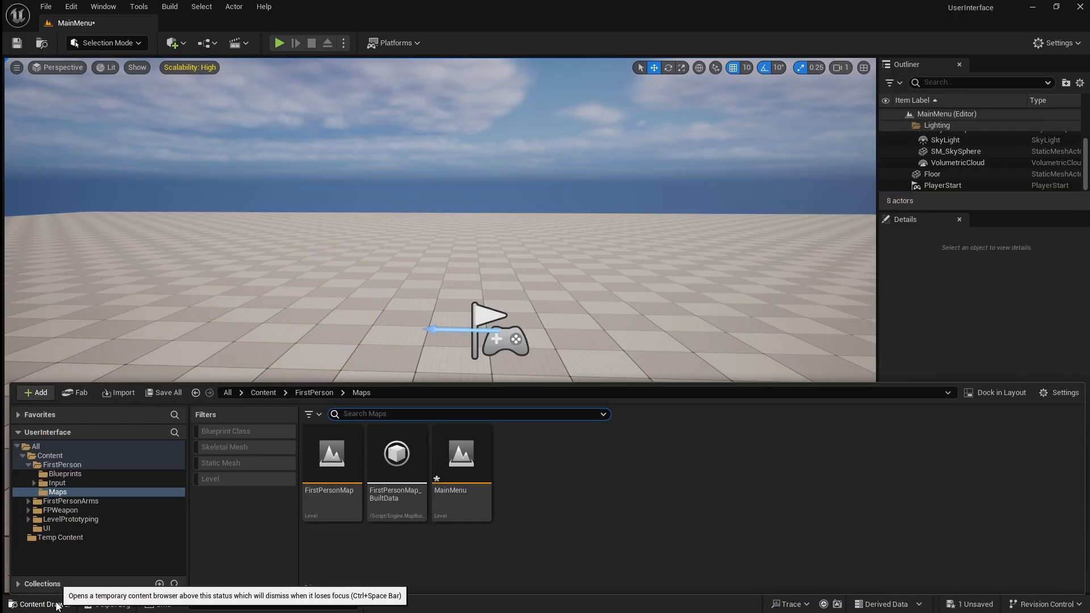
{"action": "left_click", "coordinate": [106, 529]}
{"action": "right_click", "coordinate": [379, 504]}
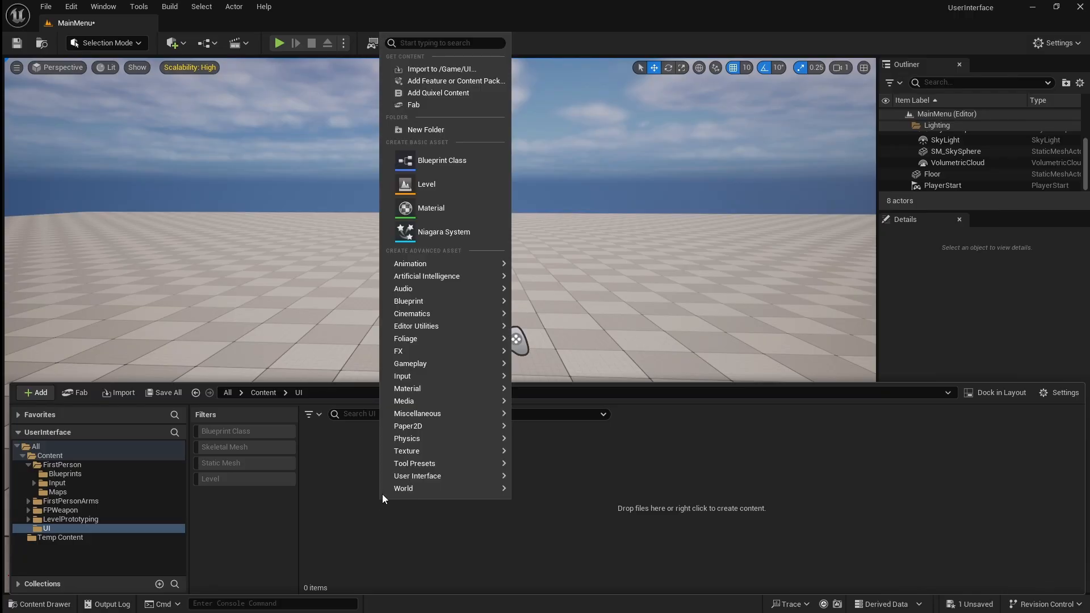
{"action": "left_click", "coordinate": [479, 160]}
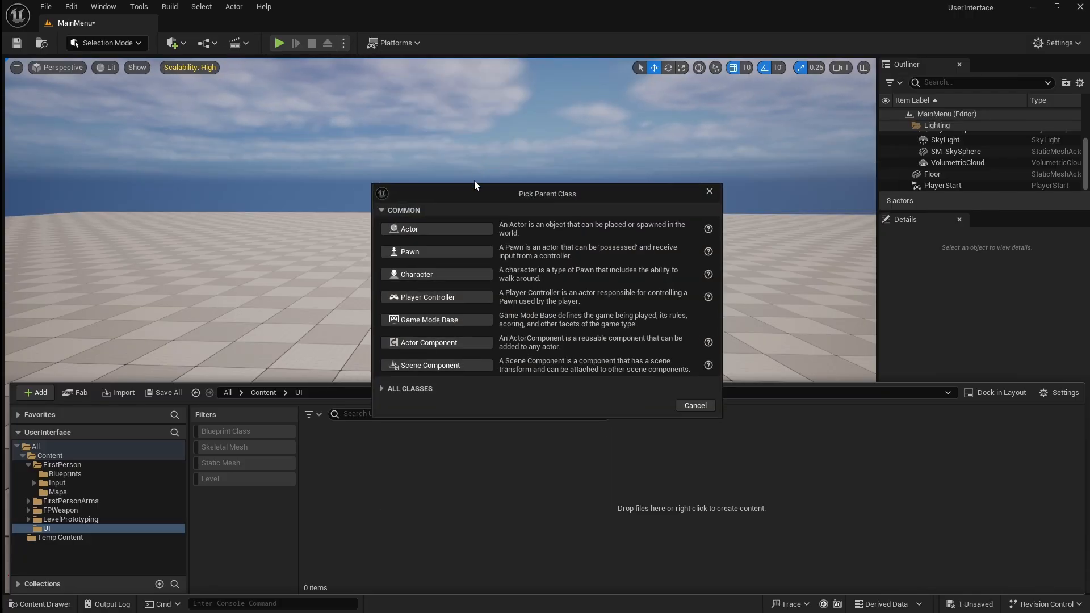
{"action": "left_click", "coordinate": [457, 250]}
{"action": "type", "text": "B"}
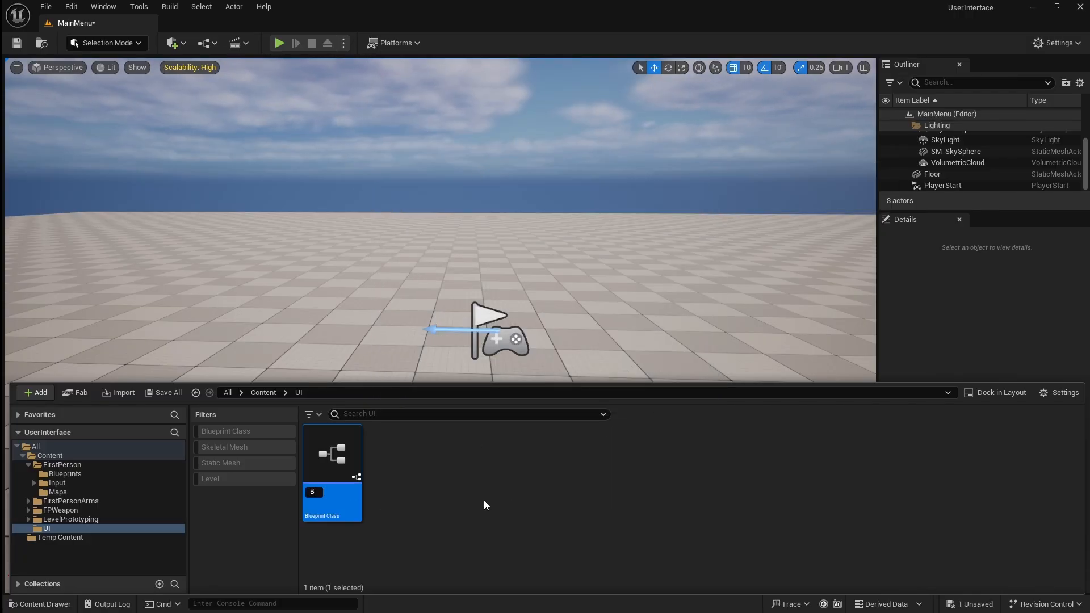
{"action": "type", "text": "P_MainMenuCharacter"}
{"action": "key", "text": "Return"}
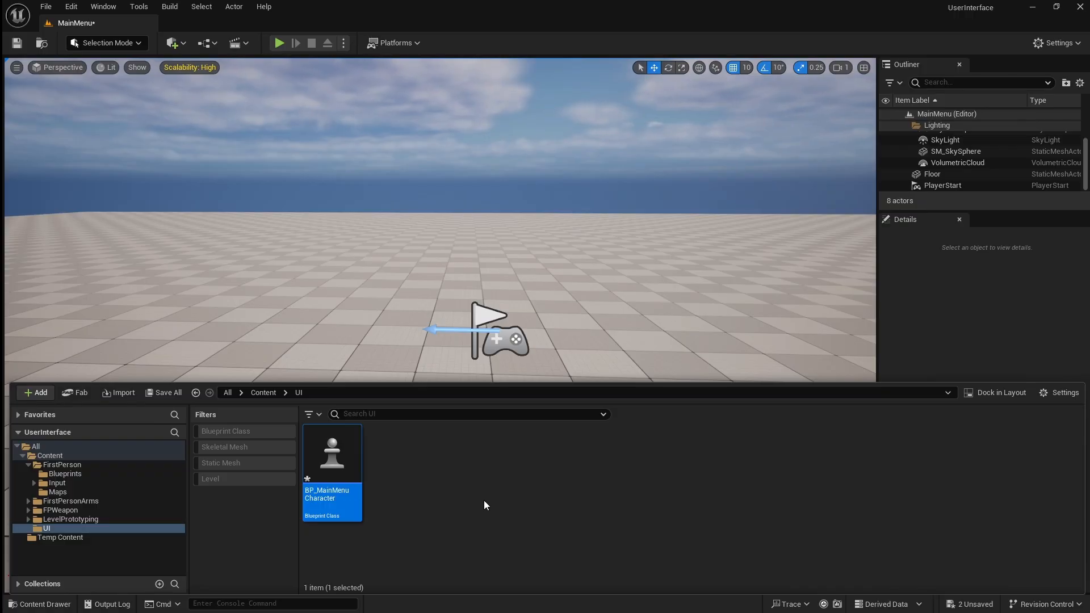
Add a Camera component to the BP_MainMenuCharacter blueprint, then compile and save it.
{"action": "double_click", "coordinate": [336, 502]}
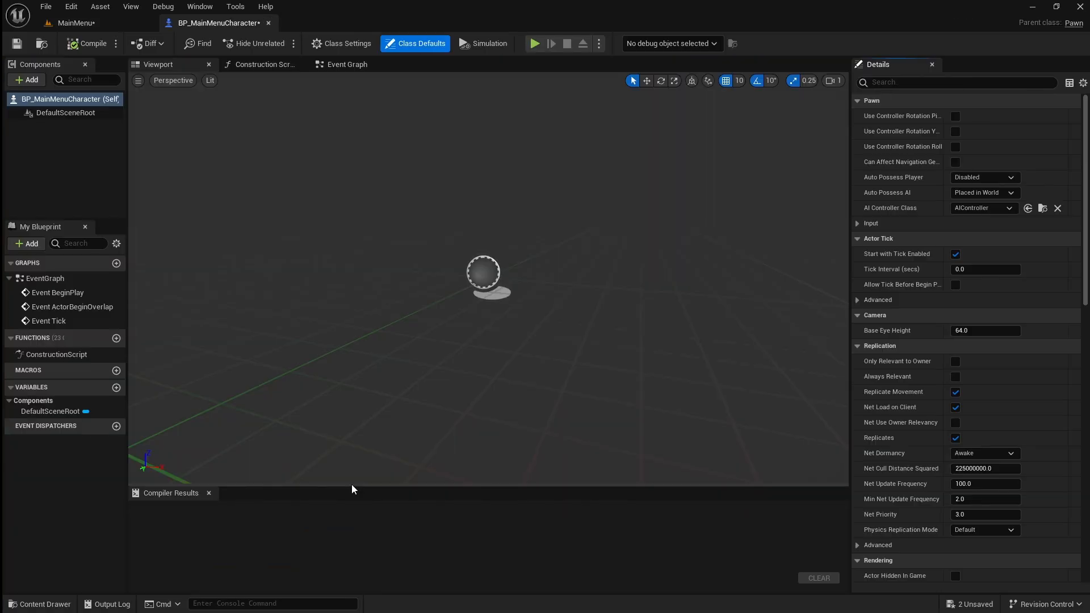
{"action": "left_click", "coordinate": [26, 79]}
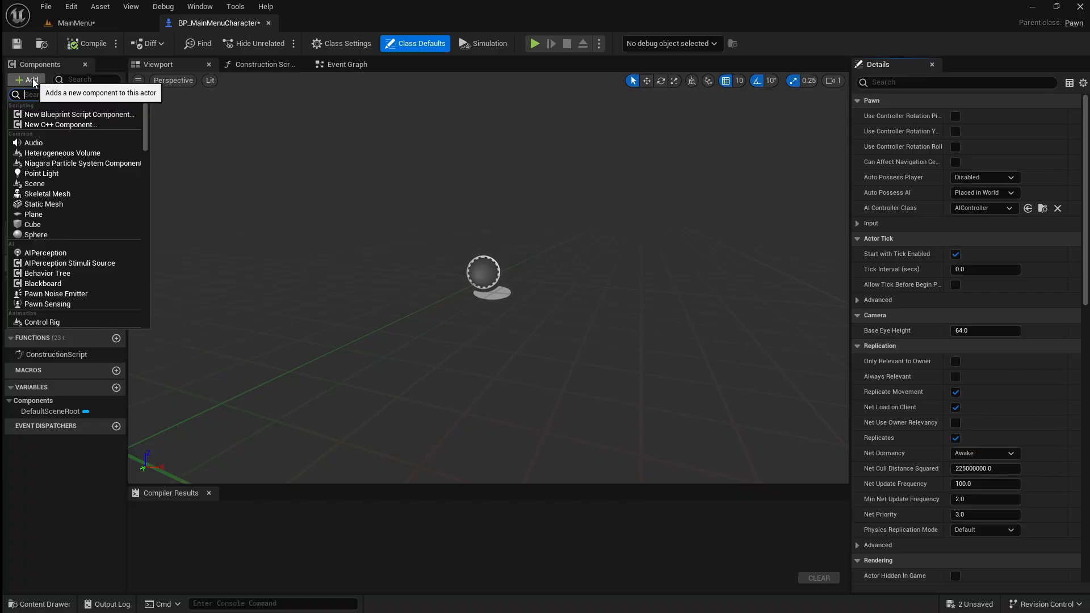
{"action": "type", "text": "camera"}
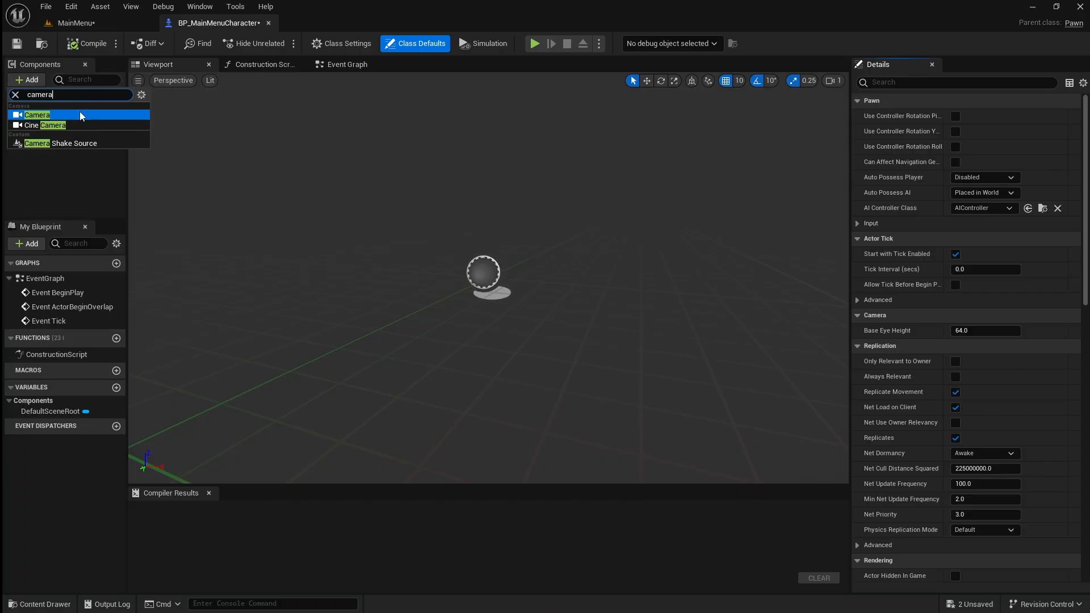
{"action": "left_click", "coordinate": [79, 114]}
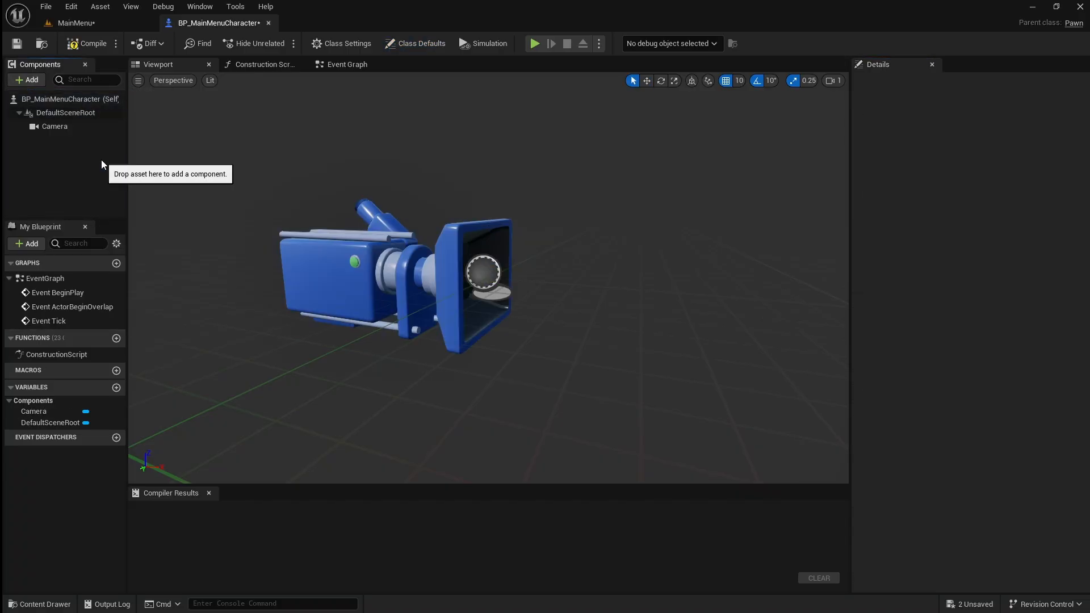
{"action": "left_click", "coordinate": [86, 43]}
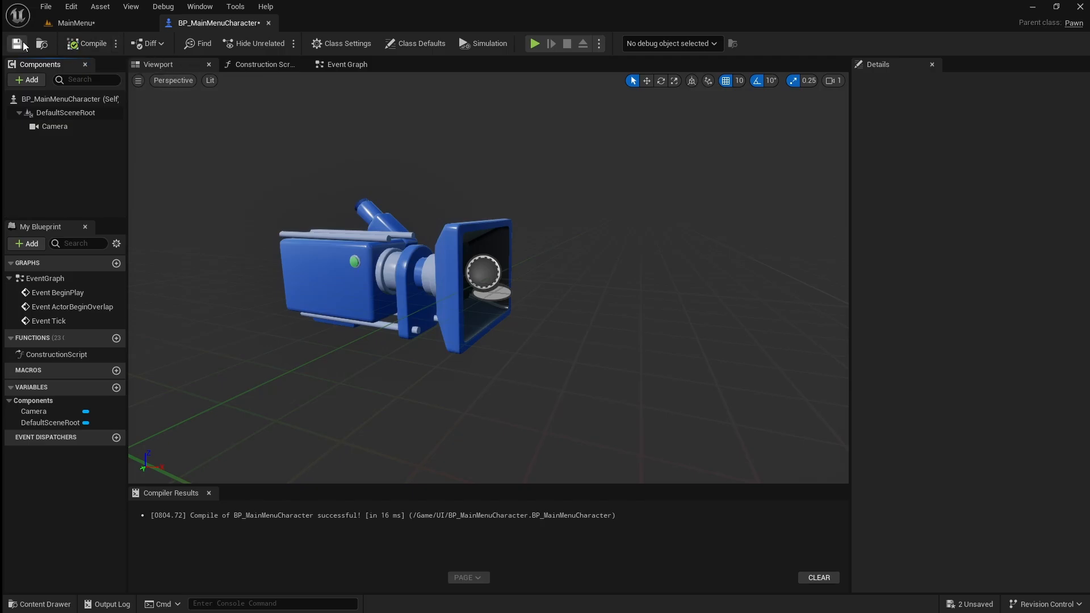
Create a Game Mode Base blueprint class named BP_MainMenuMode in the UI content folder.
{"action": "left_click", "coordinate": [40, 604]}
{"action": "right_click", "coordinate": [387, 513]}
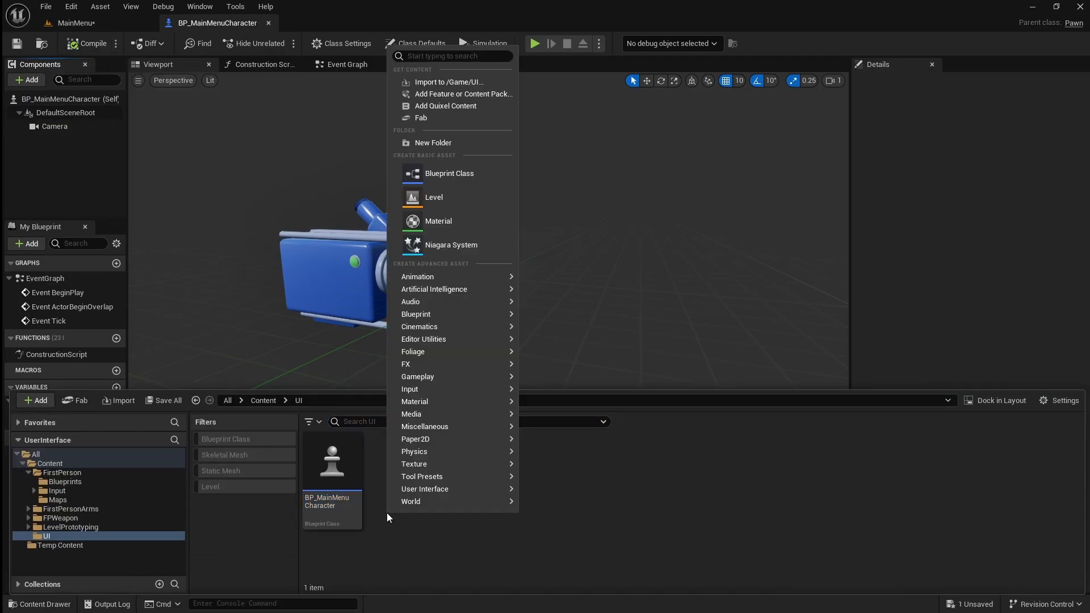
{"action": "left_click", "coordinate": [488, 178]}
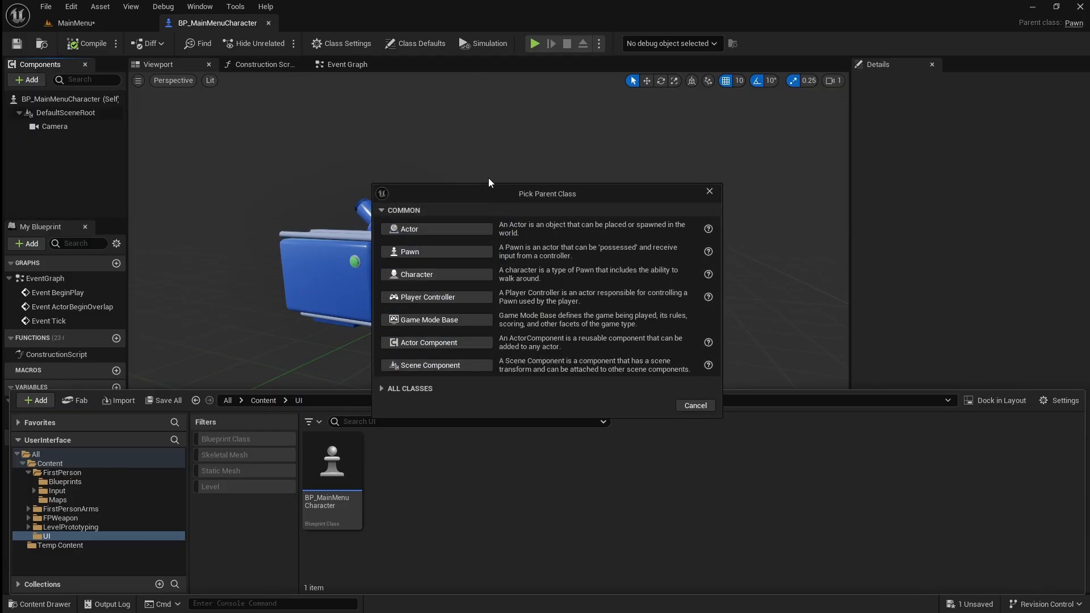
{"action": "left_click", "coordinate": [476, 321]}
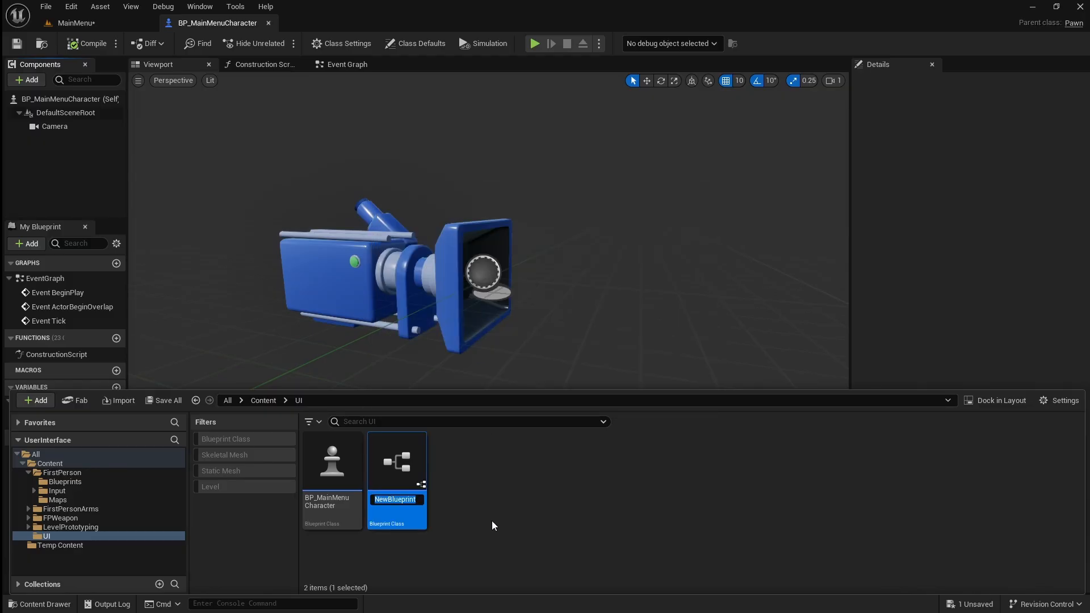
{"action": "type", "text": "BP_MainMenuMode"}
{"action": "key", "text": "Return"}
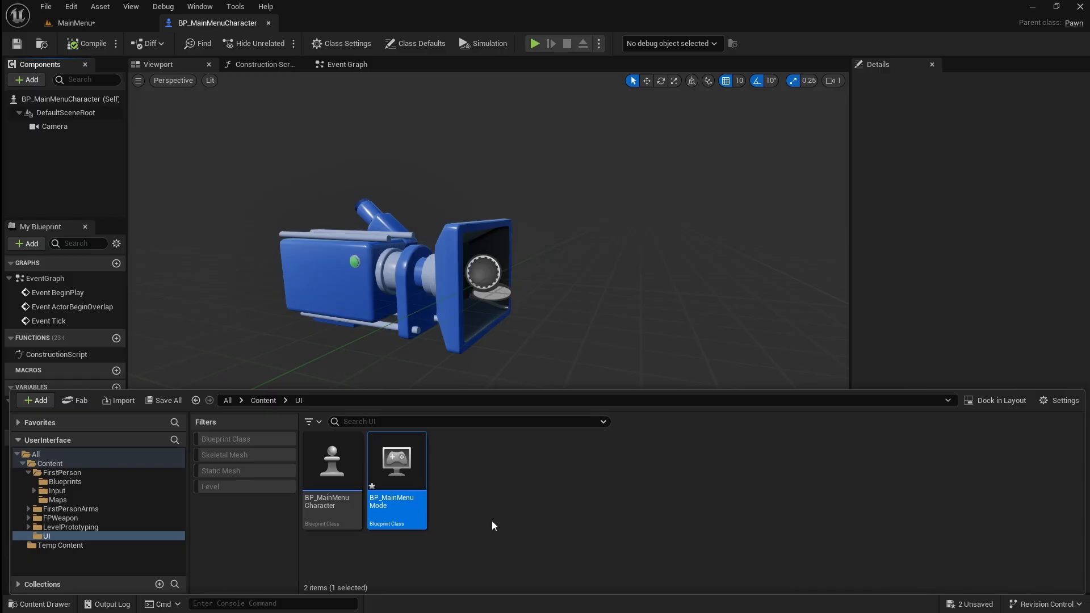
Set the Default Pawn Class of BP_MainMenuMode to BP_MainMenuCharacter, then compile and save the blueprint.
{"action": "double_click", "coordinate": [396, 485]}
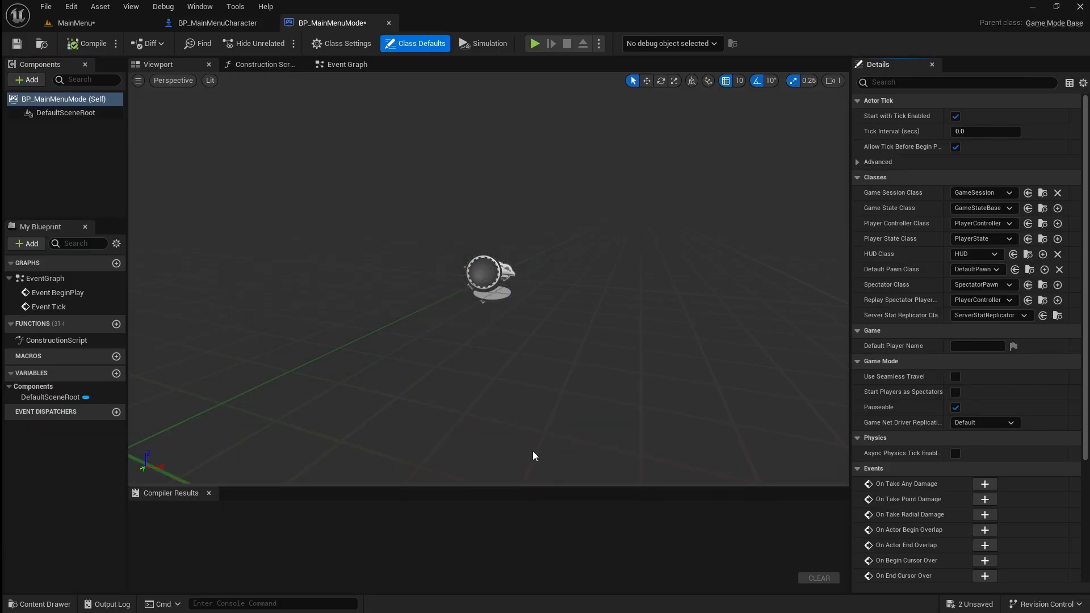
{"action": "left_click", "coordinate": [988, 269]}
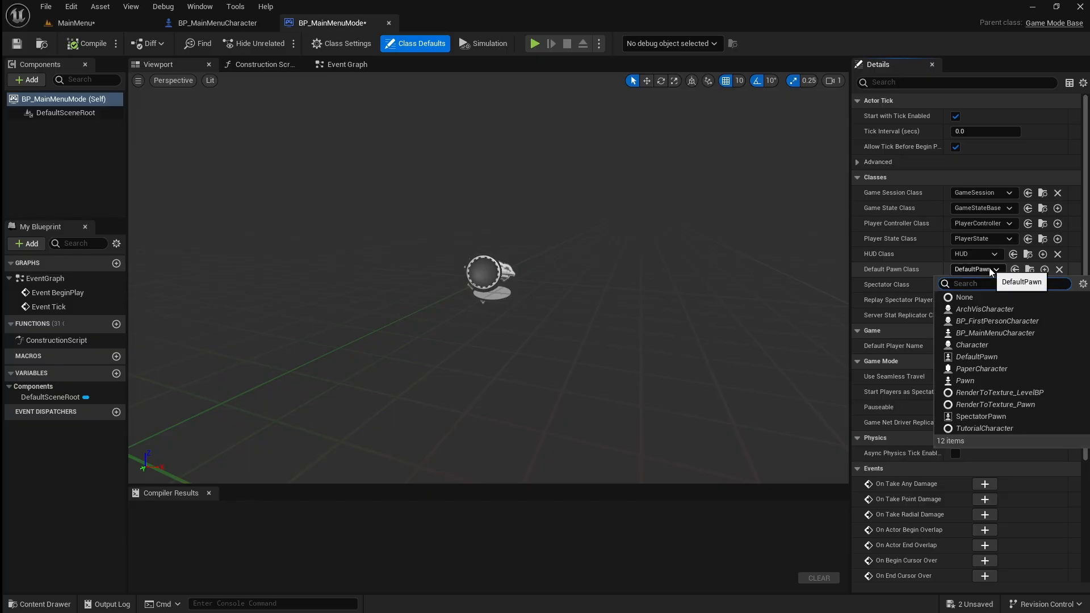
{"action": "left_click", "coordinate": [1014, 333]}
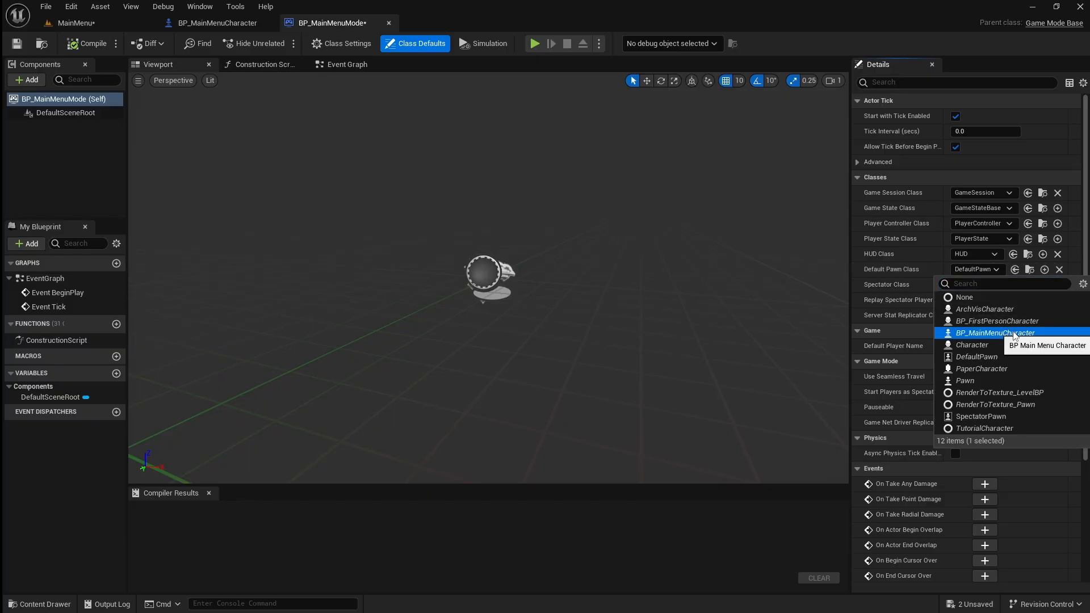
{"action": "left_click", "coordinate": [102, 43]}
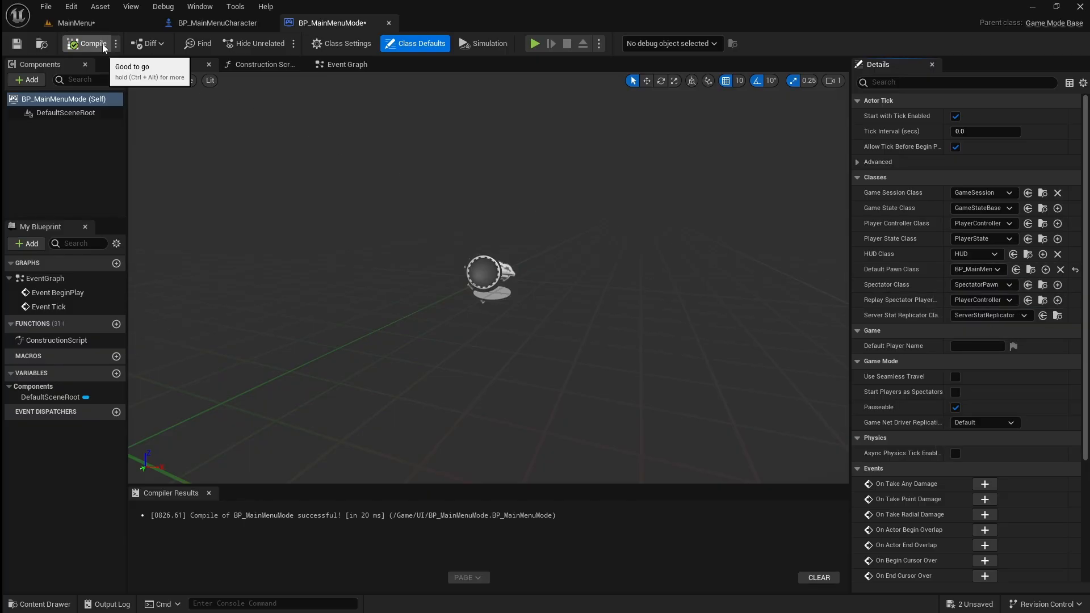
{"action": "left_click", "coordinate": [16, 43]}
Set the GameMode Override in the MainMenu level's World Settings to BP_MainMenuMode.
{"action": "left_click", "coordinate": [101, 24]}
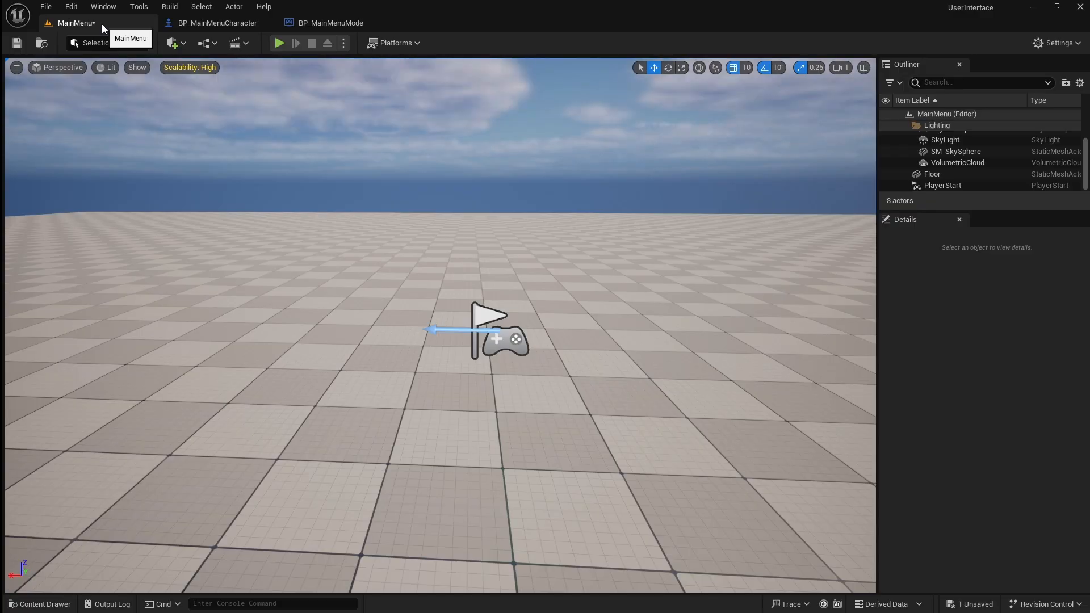
{"action": "left_click", "coordinate": [106, 9]}
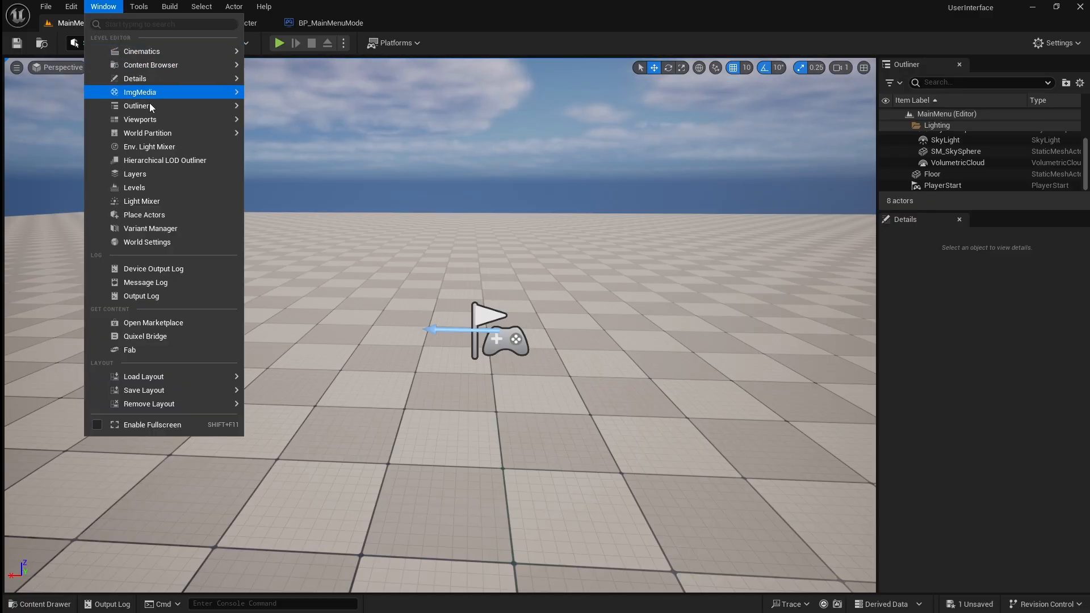
{"action": "left_click", "coordinate": [194, 241]}
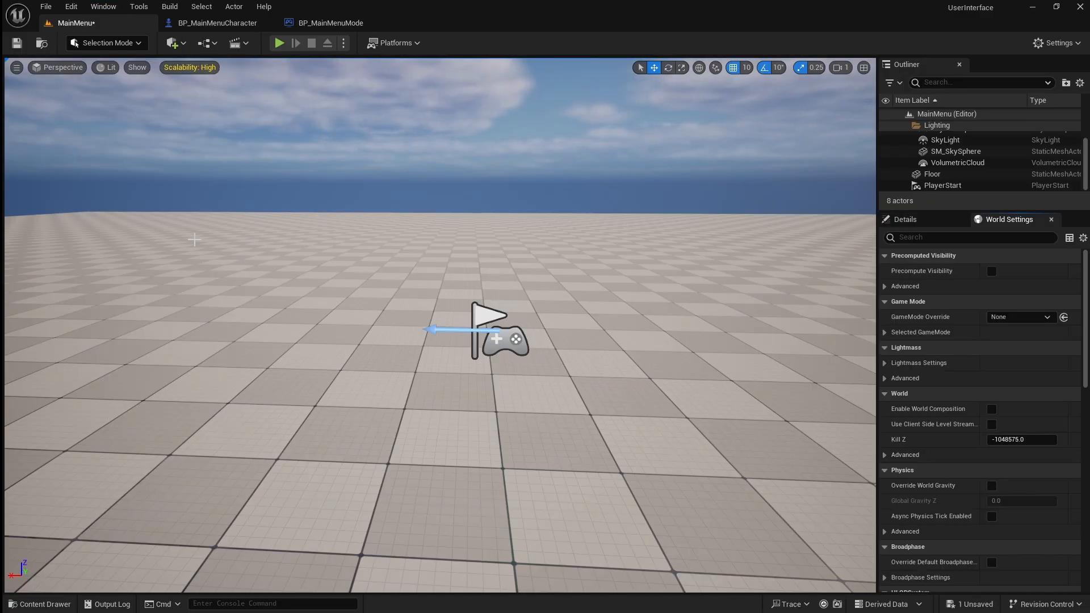
{"action": "left_click", "coordinate": [1031, 317]}
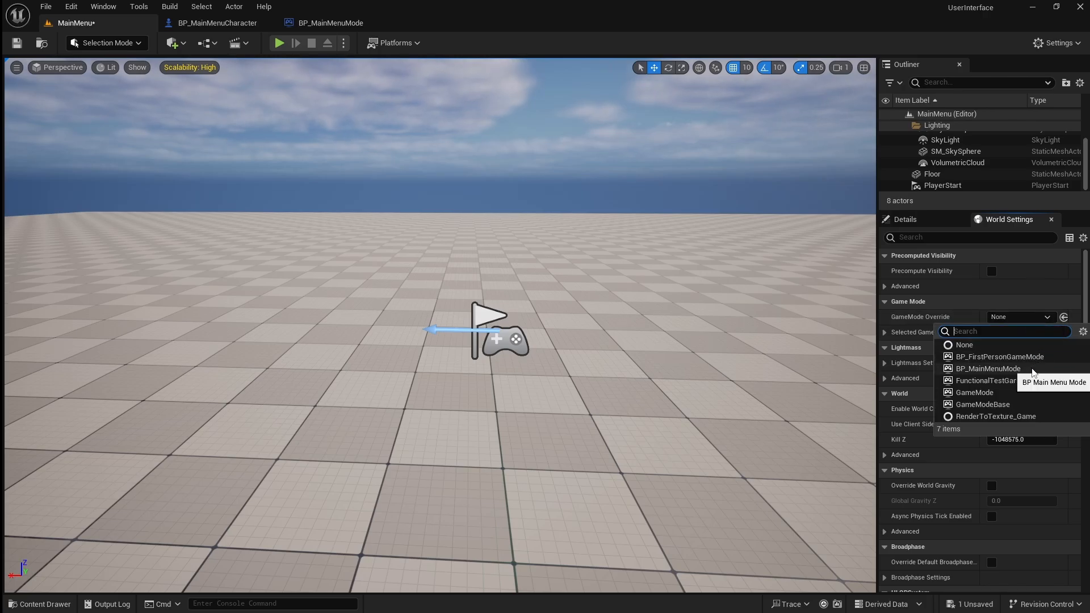
{"action": "left_click", "coordinate": [1032, 370]}
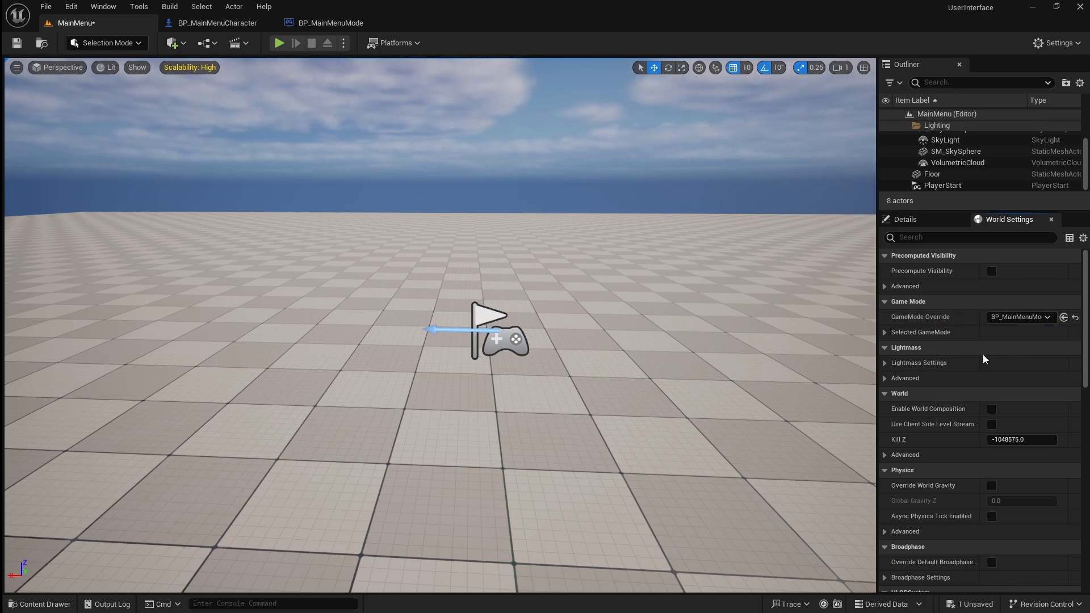
Set both the Editor Startup Map and the Game Default Map to MainMenu in the project's Maps & Modes settings.
{"action": "left_click", "coordinate": [74, 6]}
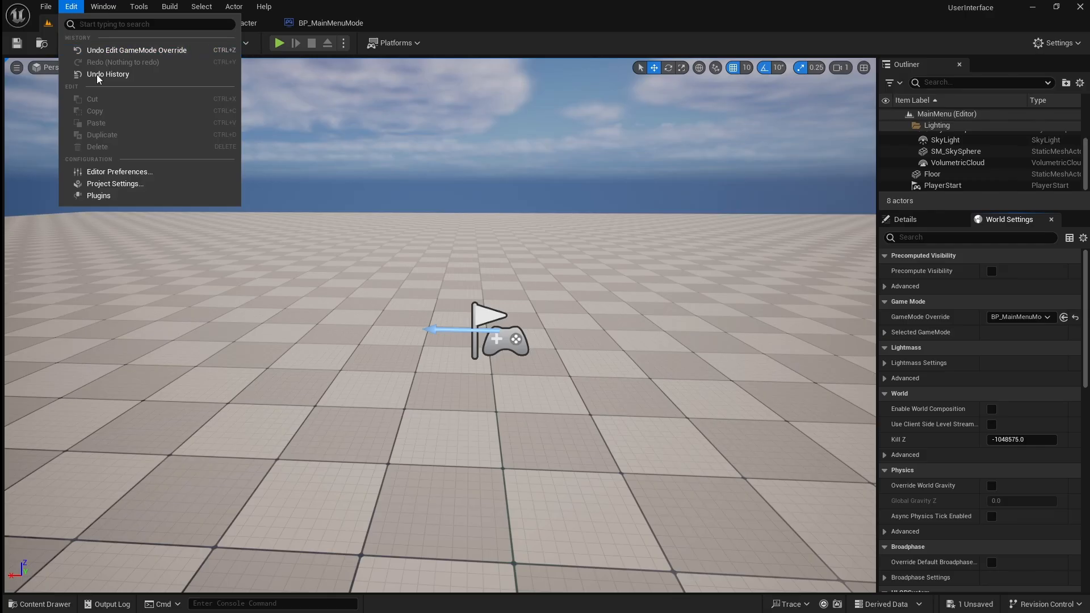
{"action": "left_click", "coordinate": [139, 182]}
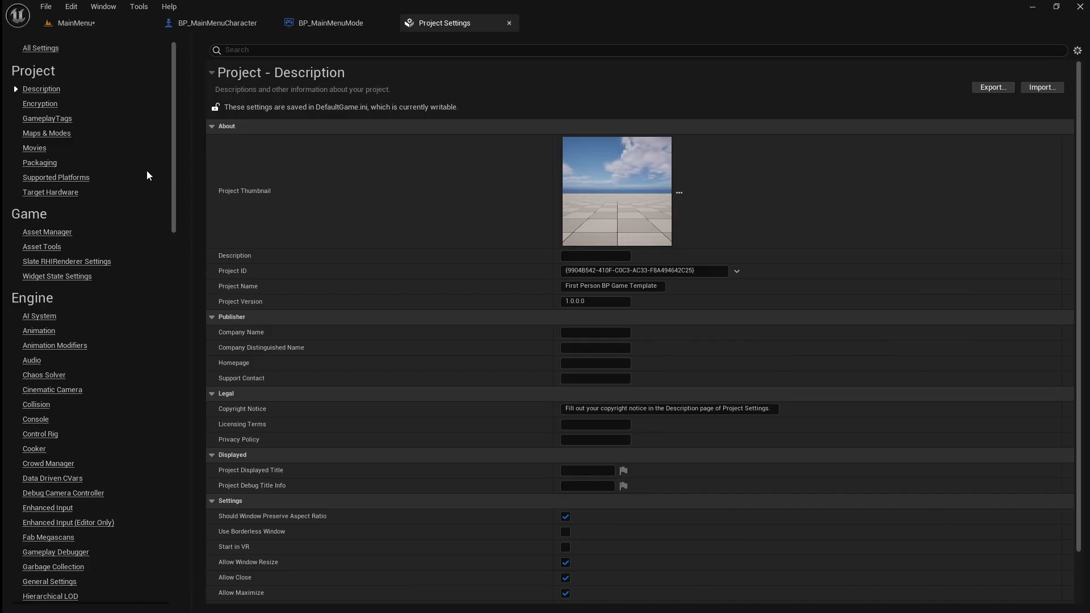
{"action": "left_click", "coordinate": [57, 134]}
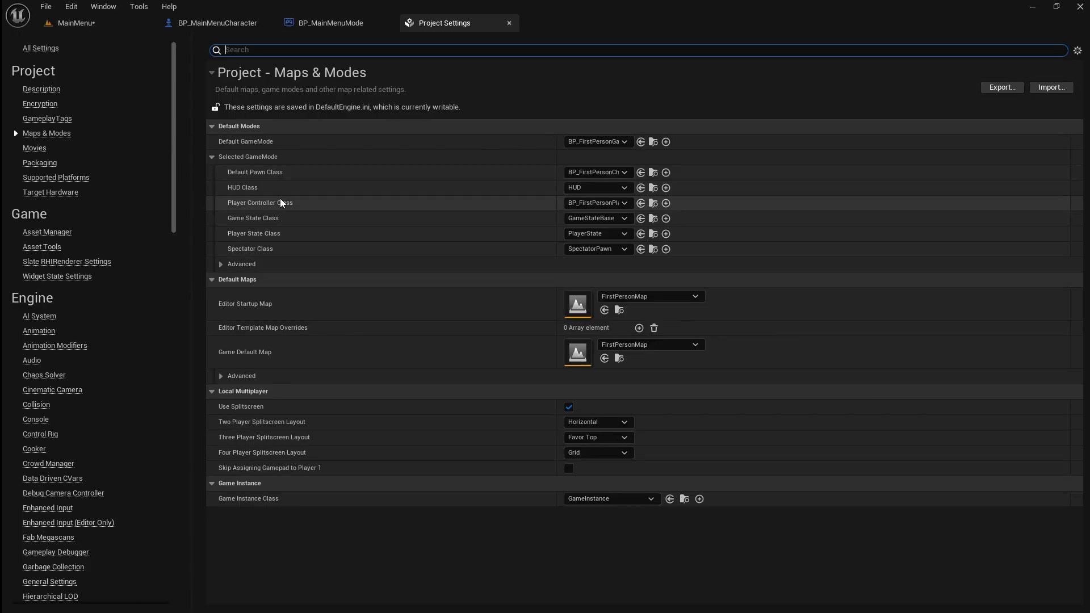
{"action": "left_click", "coordinate": [649, 296]}
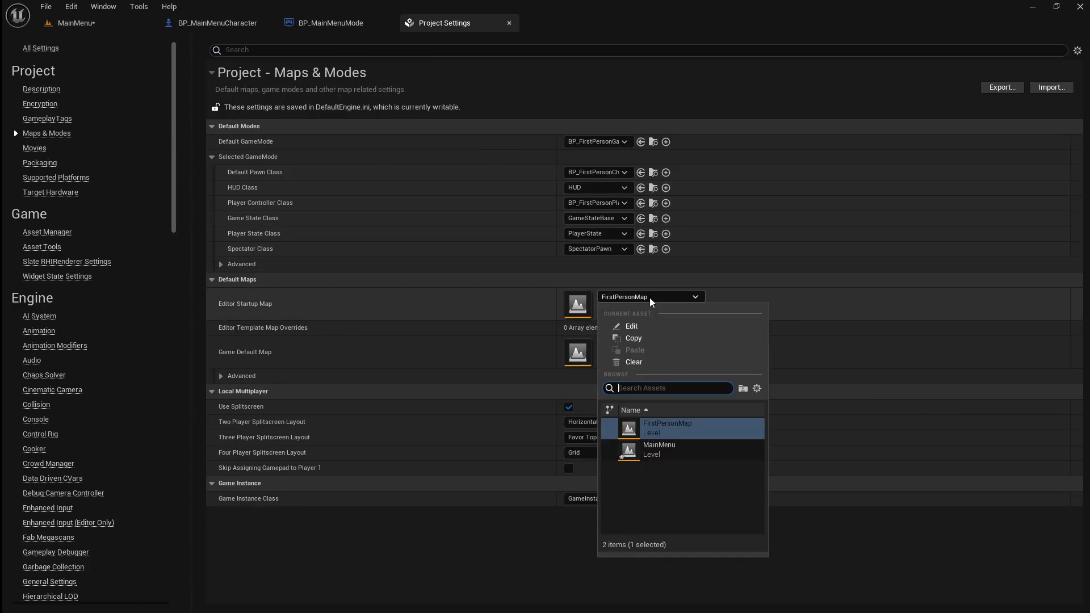
{"action": "left_click", "coordinate": [699, 450]}
{"action": "left_click", "coordinate": [665, 346]}
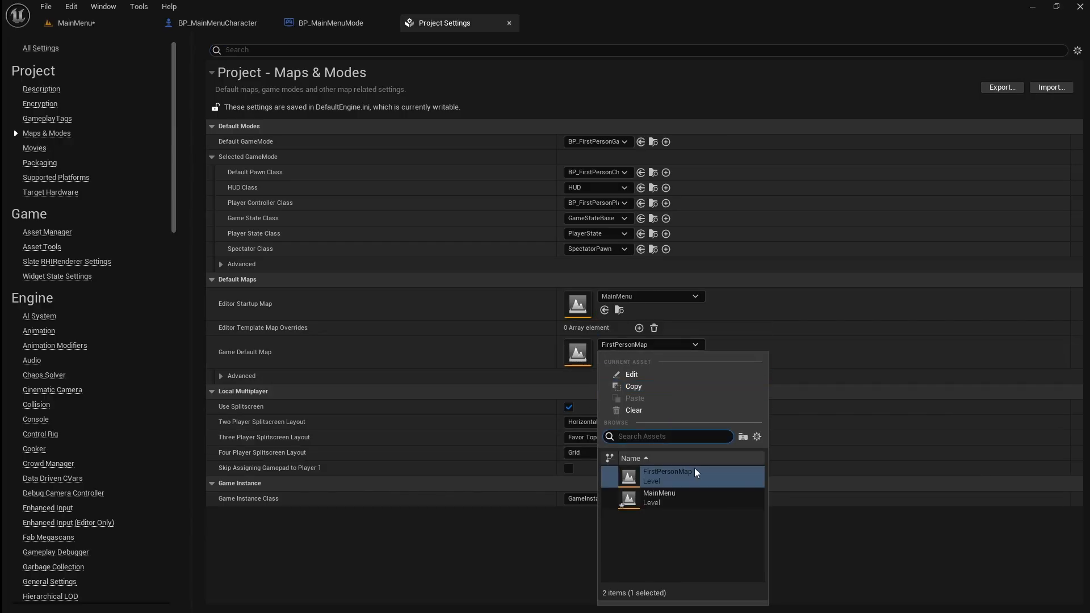
{"action": "left_click", "coordinate": [696, 497]}
Return to the MainMenu level and create a User Widget blueprint named WBP_MainMenu in the UI content folder.
{"action": "left_click", "coordinate": [102, 28]}
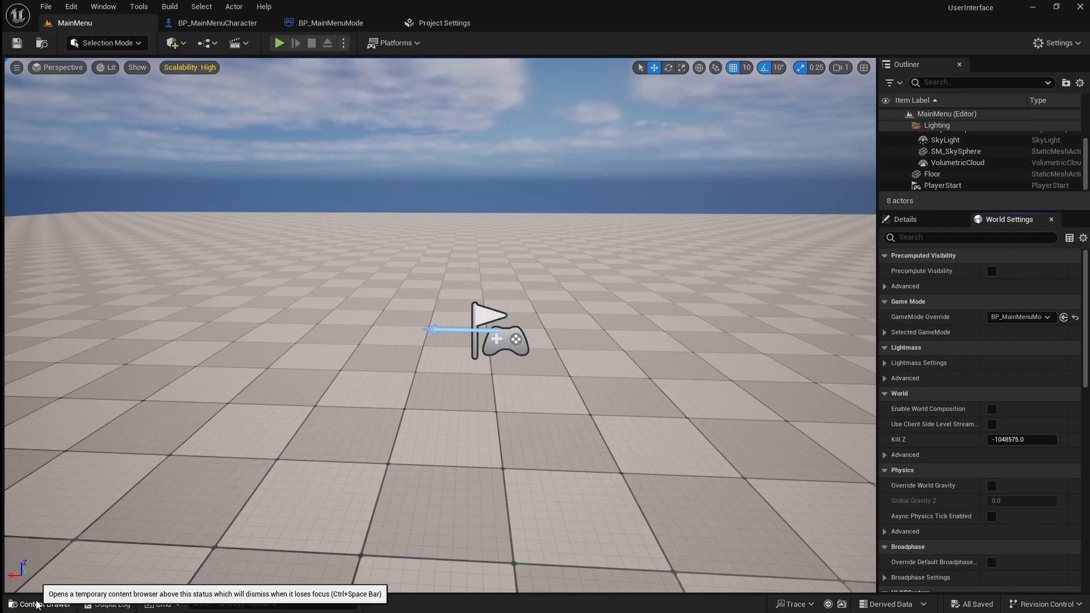
{"action": "left_click", "coordinate": [38, 605]}
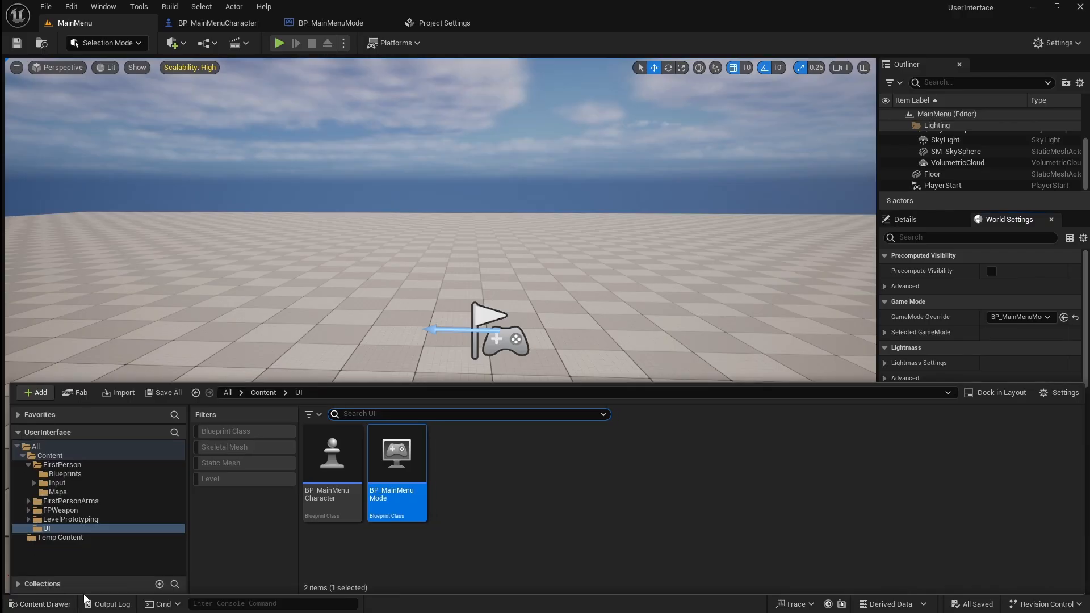
{"action": "right_click", "coordinate": [476, 514]}
{"action": "mouse_move", "coordinate": [497, 487]}
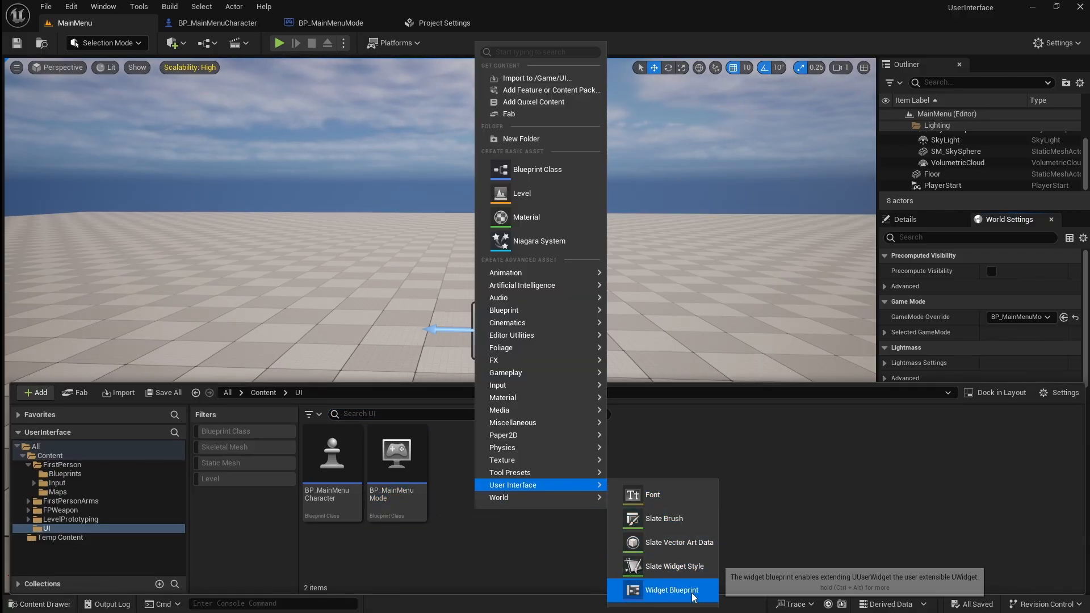
{"action": "left_click", "coordinate": [669, 590]}
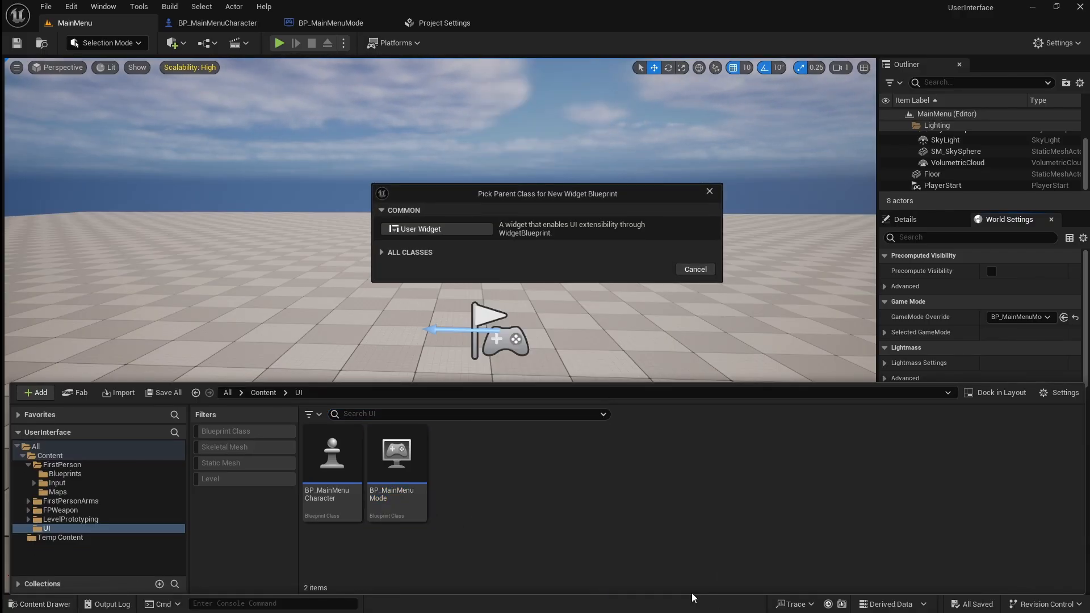
{"action": "left_click", "coordinate": [452, 230]}
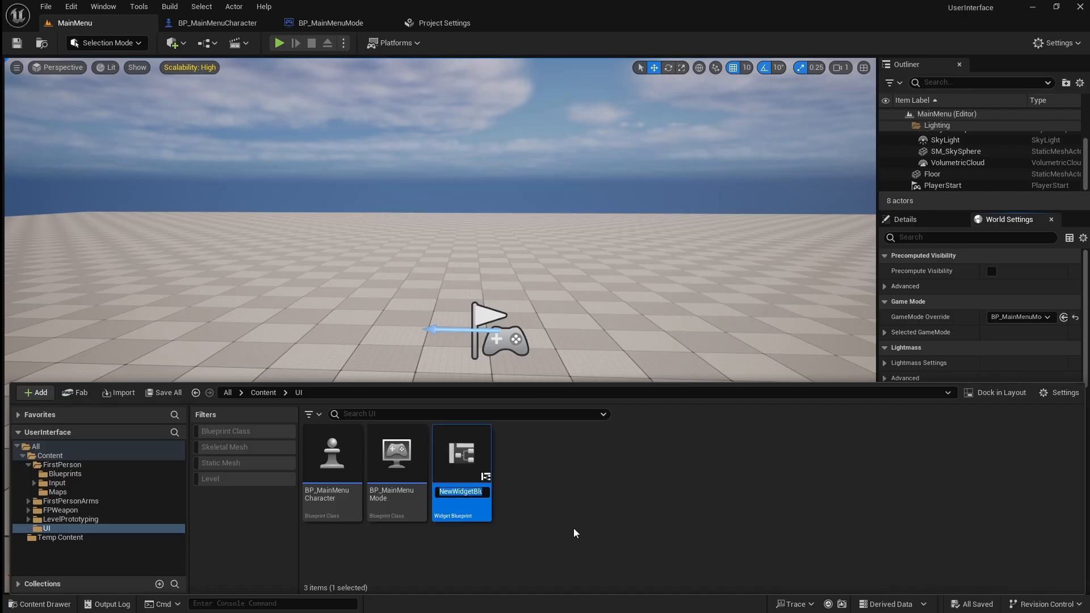
{"action": "type", "text": "WBP_Ma"}
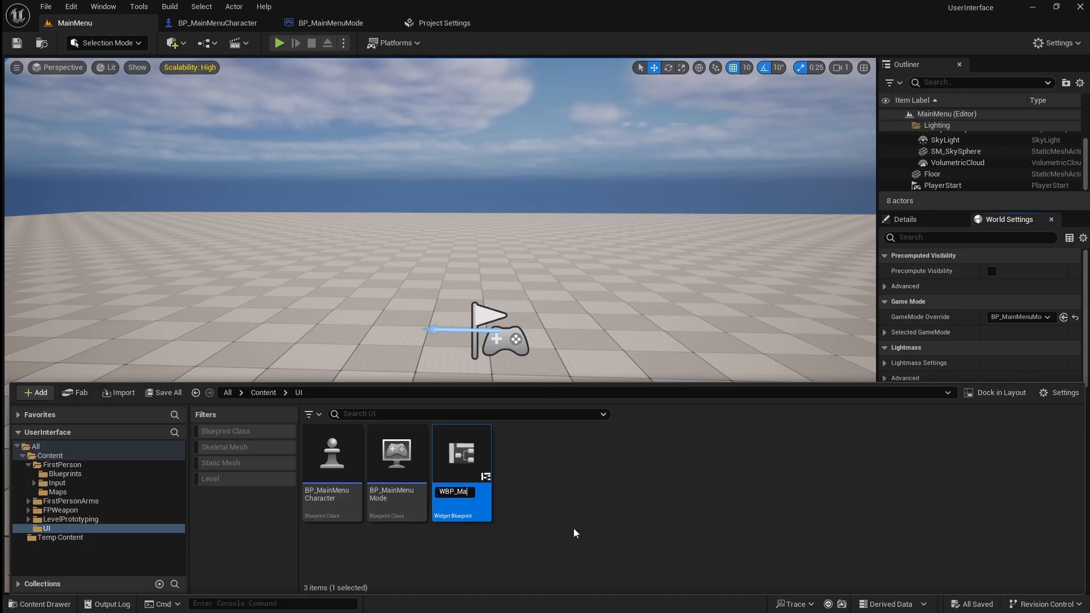
{"action": "type", "text": "inMenu"}
{"action": "key", "text": "Return"}
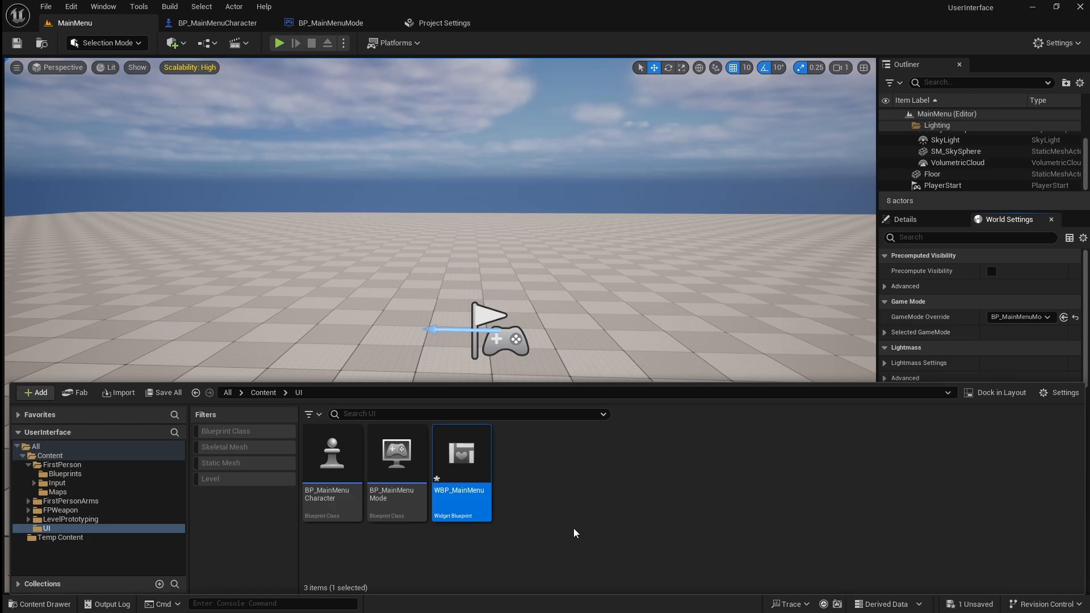
Open WBP_MainMenu for editing and add a Canvas Panel as its root widget.
{"action": "double_click", "coordinate": [476, 473]}
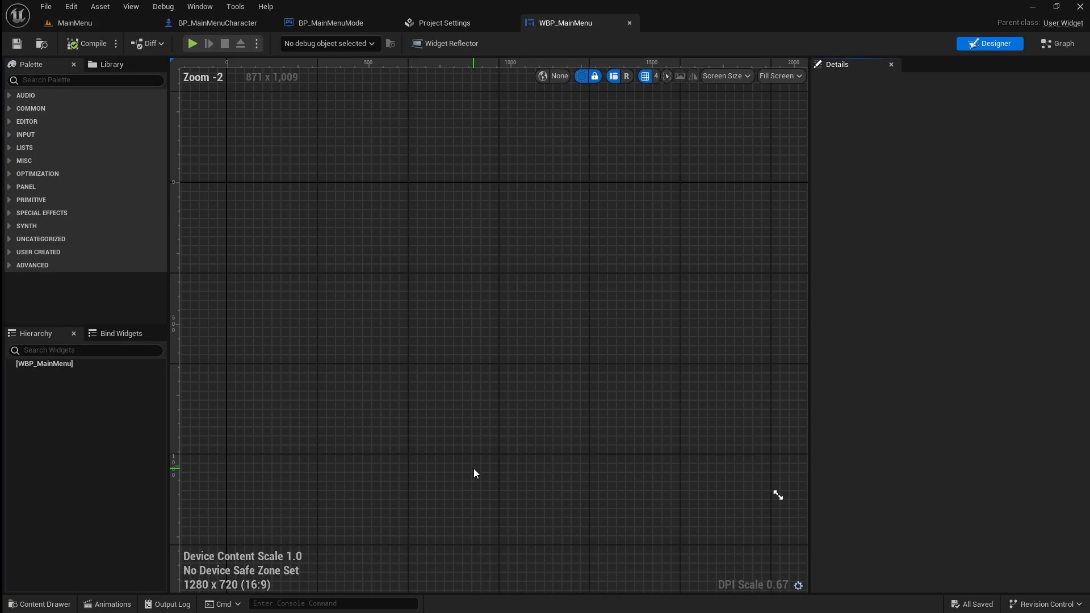
{"action": "left_click", "coordinate": [119, 81]}
{"action": "type", "text": "canvas"}
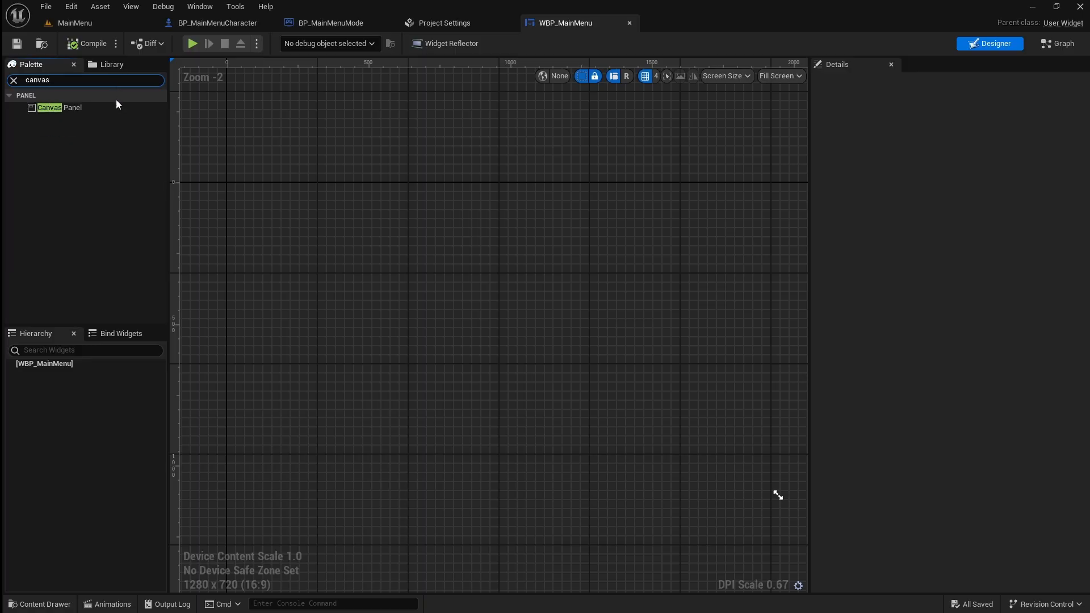
{"action": "left_click_drag", "start_coordinate": [114, 104], "coordinate": [476, 298]}
Add a Size Box about 420 x 434 in size to the Canvas Panel.
{"action": "left_click", "coordinate": [14, 80]}
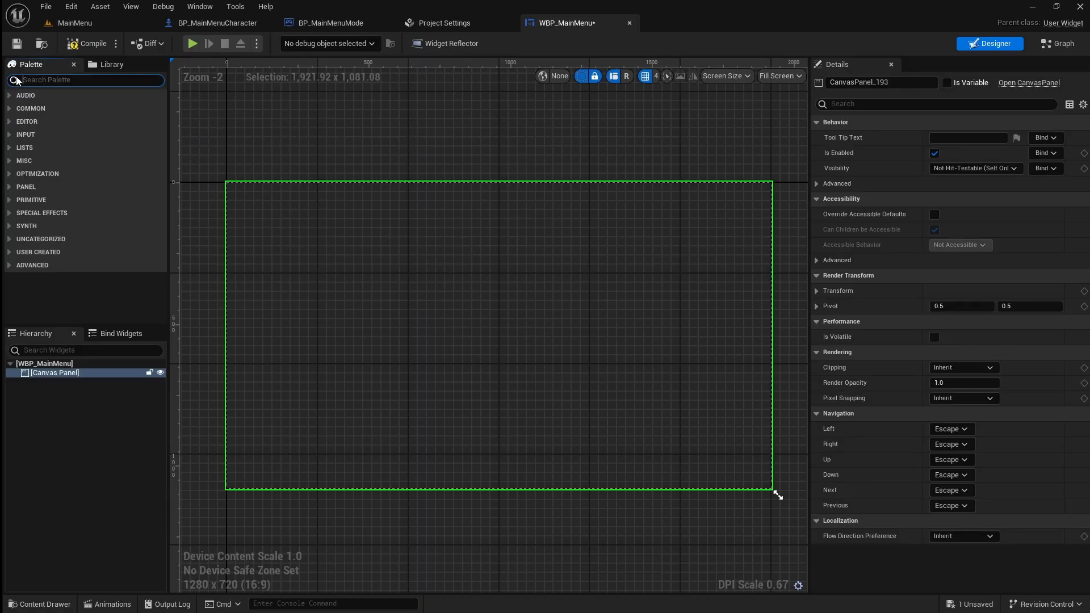
{"action": "type", "text": "size"}
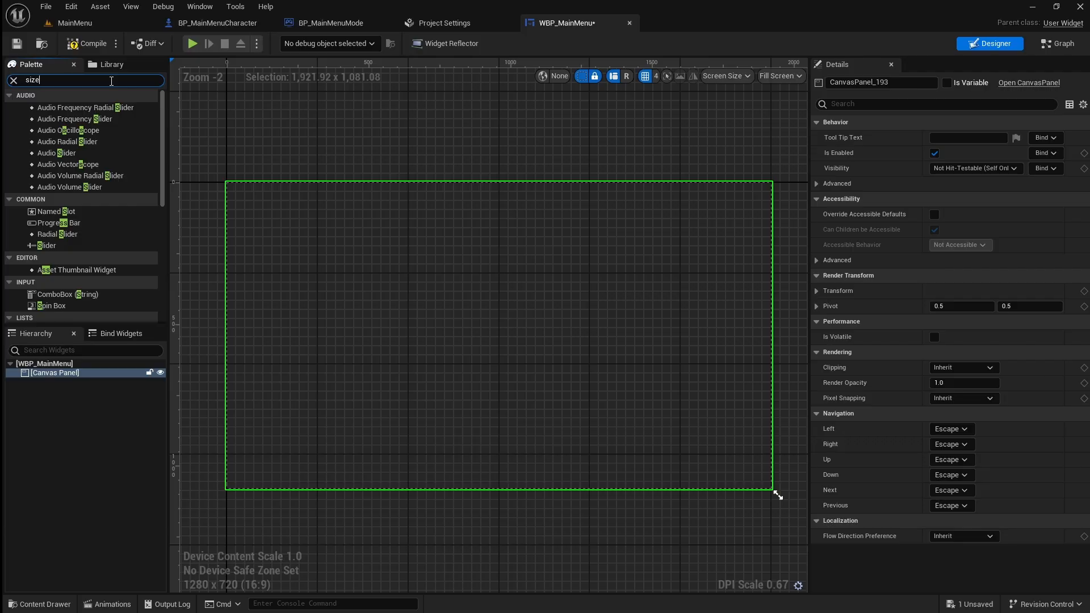
{"action": "type", "text": " box"}
{"action": "left_click_drag", "start_coordinate": [52, 107], "coordinate": [602, 447]}
Anchor the Size Box to the canvas centre and move it to the middle, at about X -213, Y -213.
{"action": "left_click", "coordinate": [949, 140]}
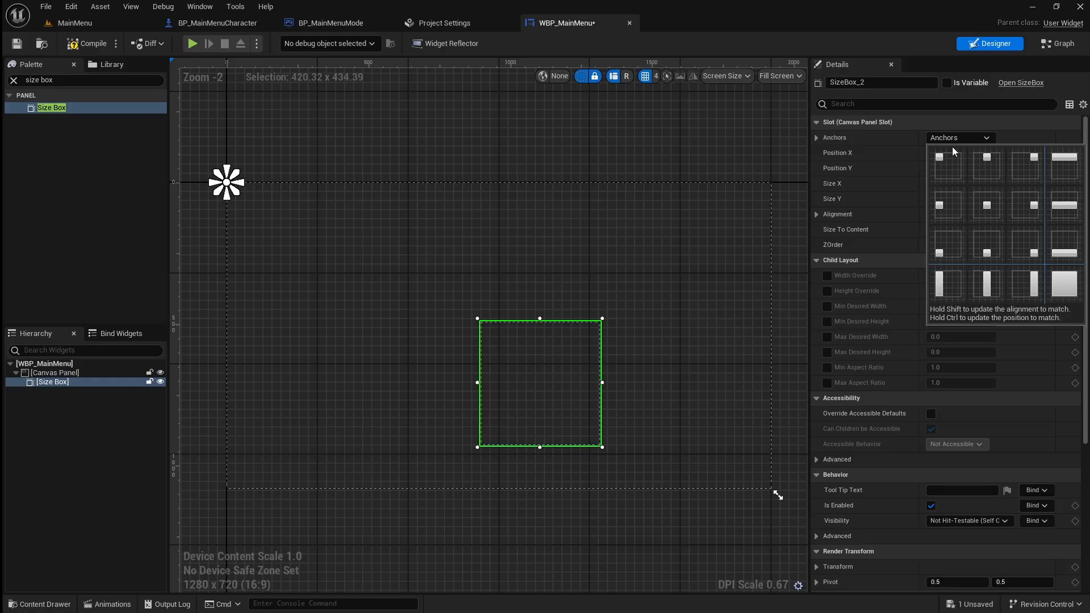
{"action": "left_click", "coordinate": [988, 209]}
{"action": "left_click_drag", "start_coordinate": [565, 397], "coordinate": [523, 351]}
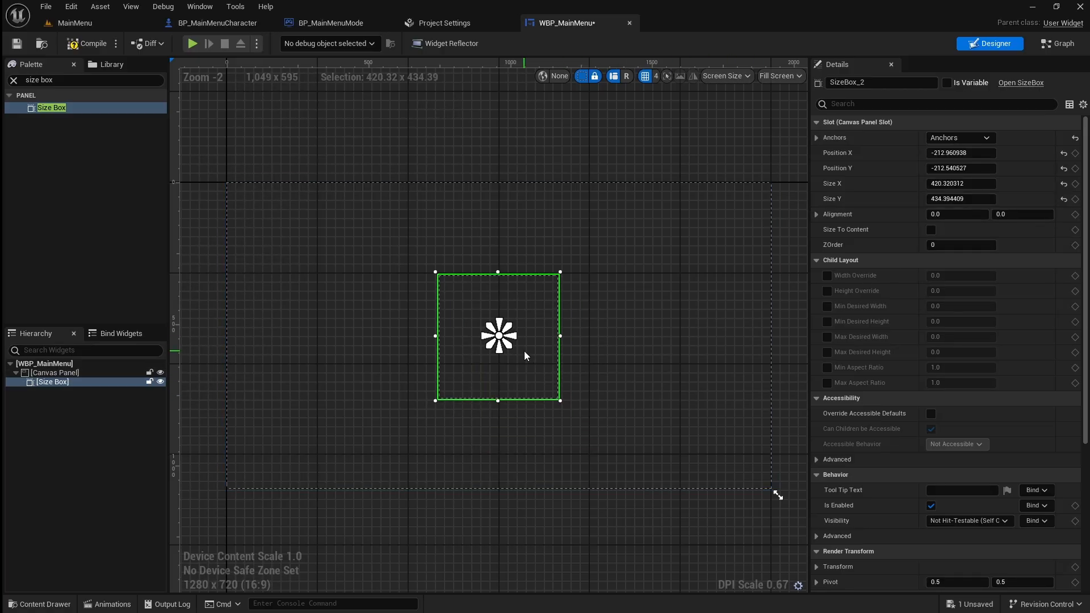
Add a Vertical Box inside the Size Box.
{"action": "left_click", "coordinate": [14, 80]}
{"action": "type", "text": "verti"}
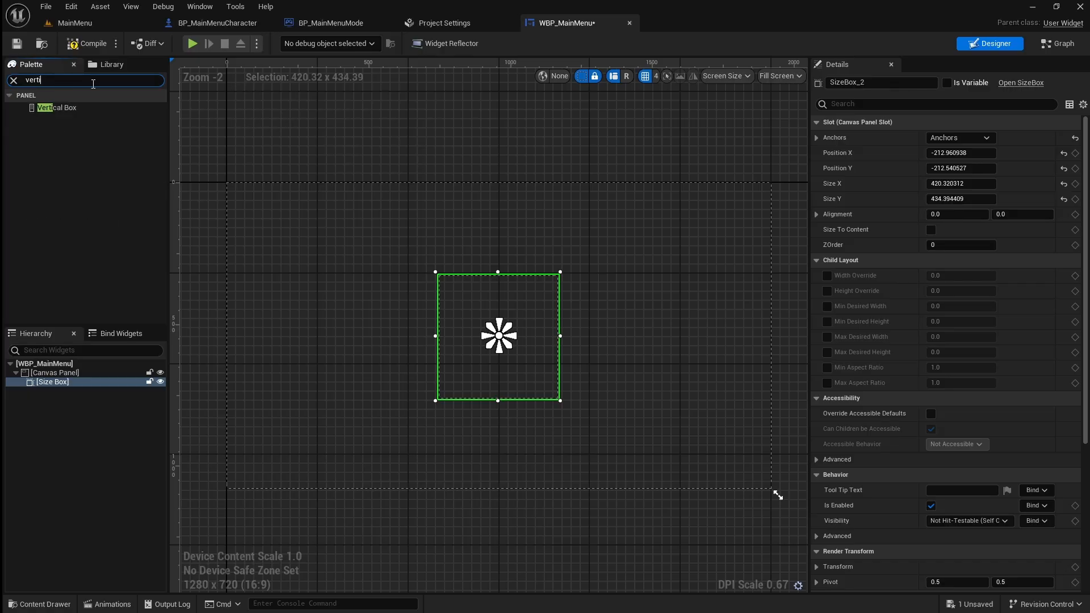
{"action": "left_click_drag", "start_coordinate": [85, 108], "coordinate": [470, 291]}
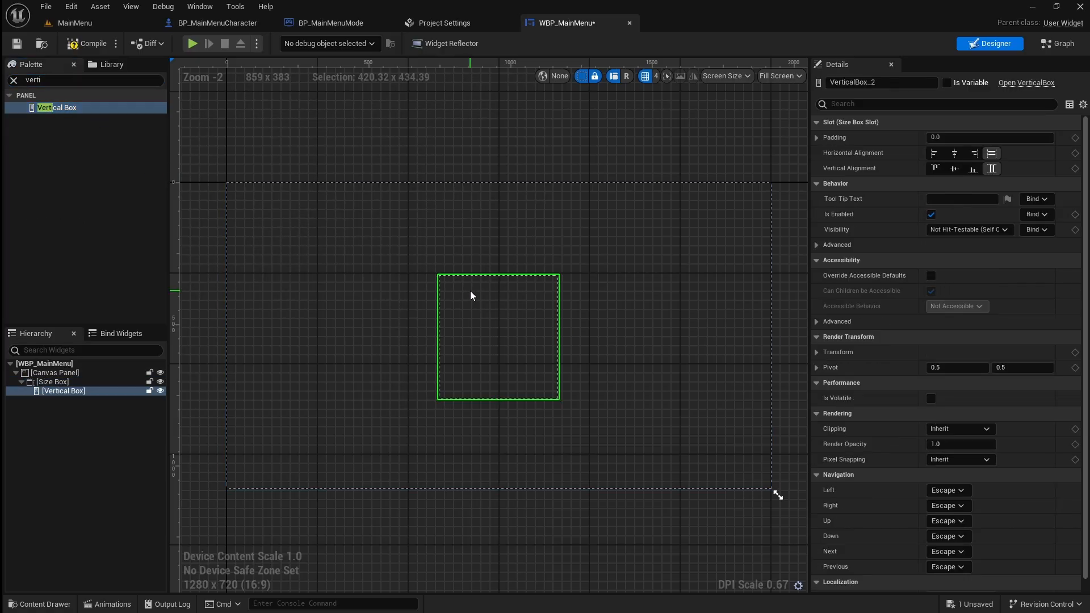
Add a Button inside the Vertical Box and name it Button_Start.
{"action": "left_click", "coordinate": [13, 81]}
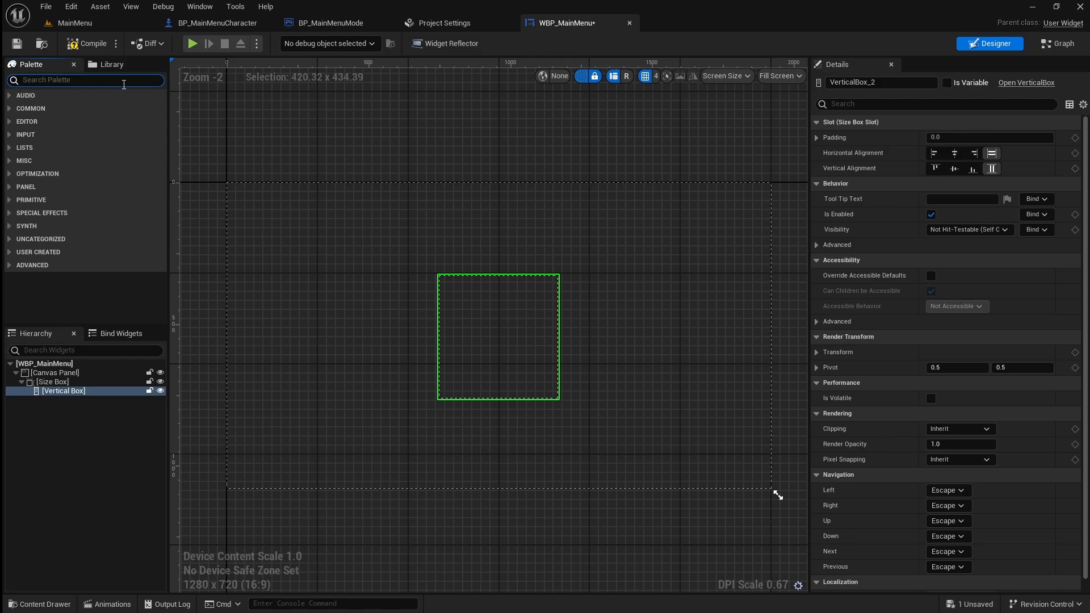
{"action": "type", "text": "button"}
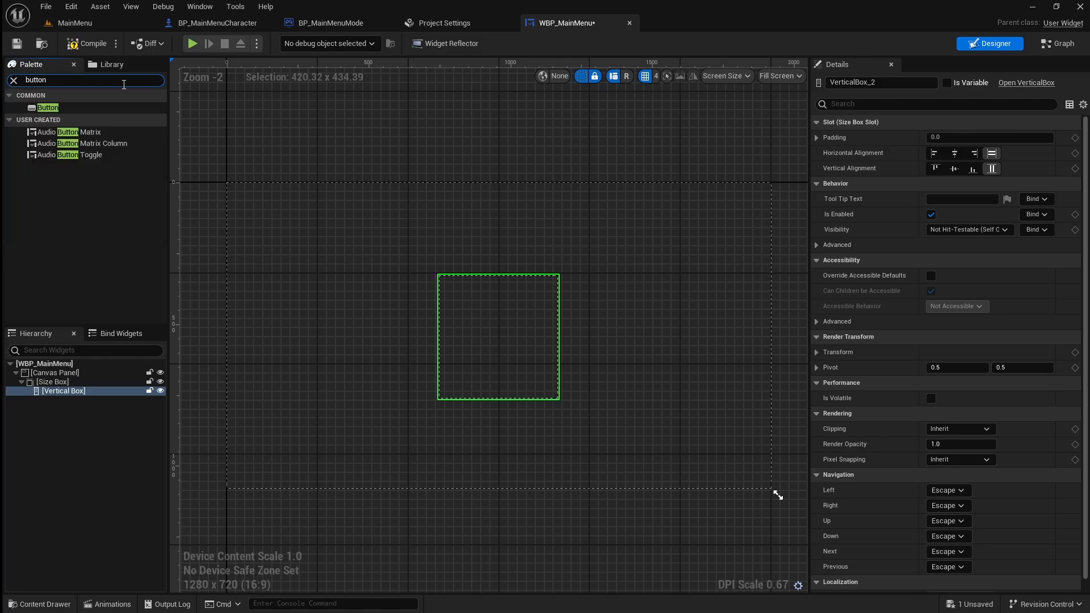
{"action": "left_click_drag", "start_coordinate": [97, 107], "coordinate": [472, 322]}
{"action": "left_click", "coordinate": [877, 82]}
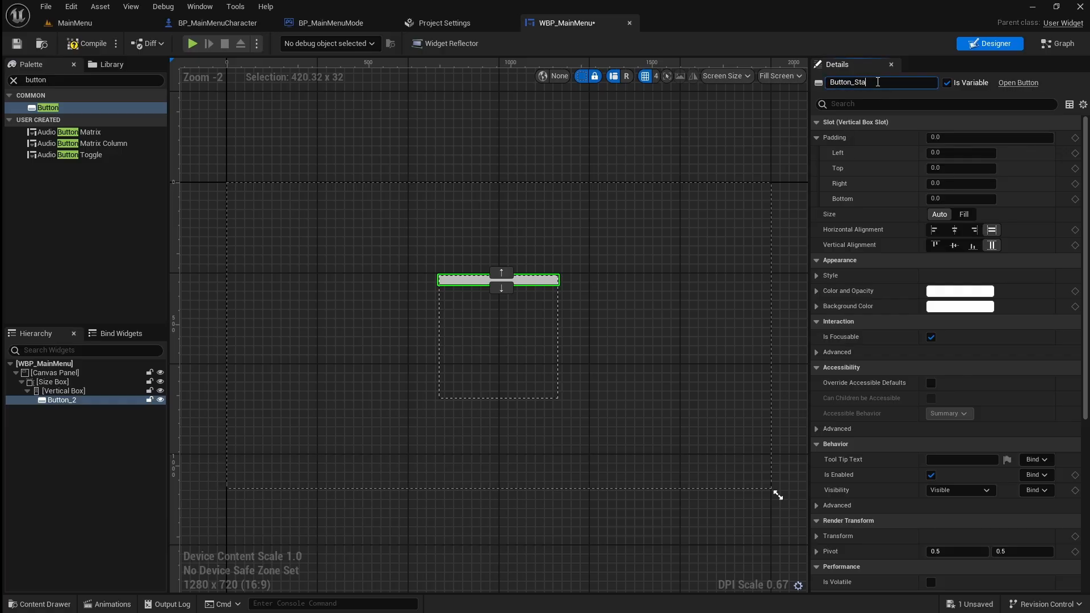
{"action": "key", "text": "Return"}
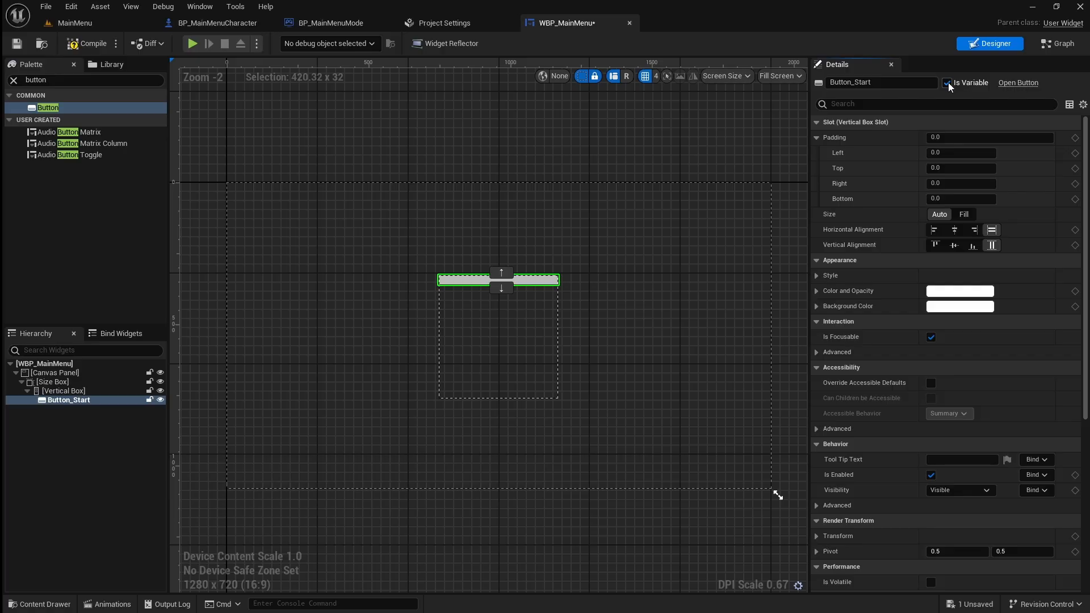
Set the top and bottom padding of Button_Start to 10.
{"action": "left_click", "coordinate": [955, 168]}
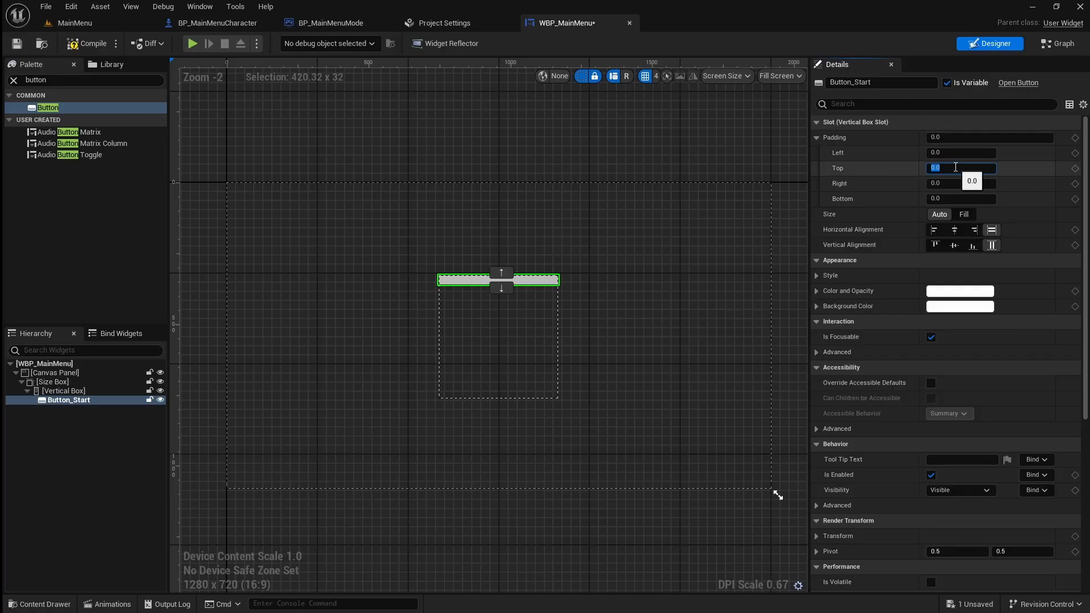
{"action": "type", "text": "10"}
{"action": "left_click", "coordinate": [962, 199]}
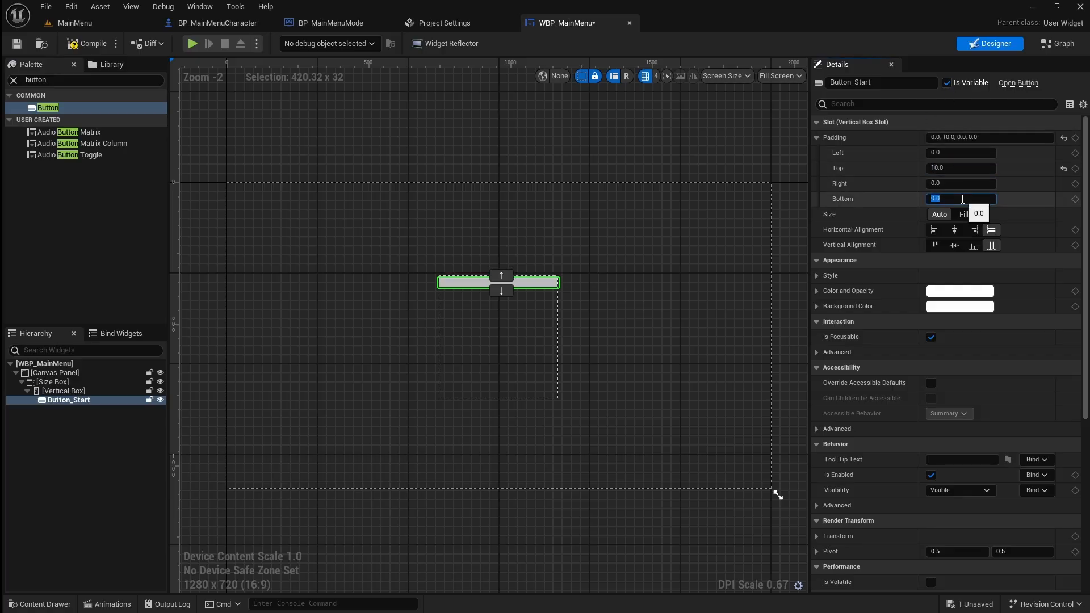
{"action": "type", "text": "10"}
{"action": "key", "text": "Return"}
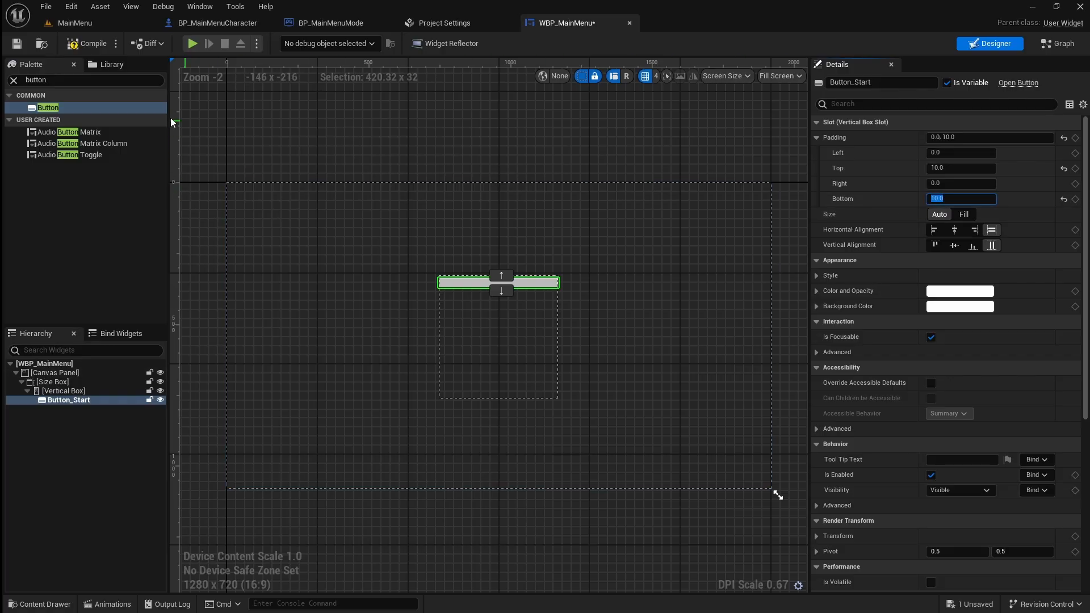
Add a Text widget as a child of Button_Start.
{"action": "left_click", "coordinate": [13, 81]}
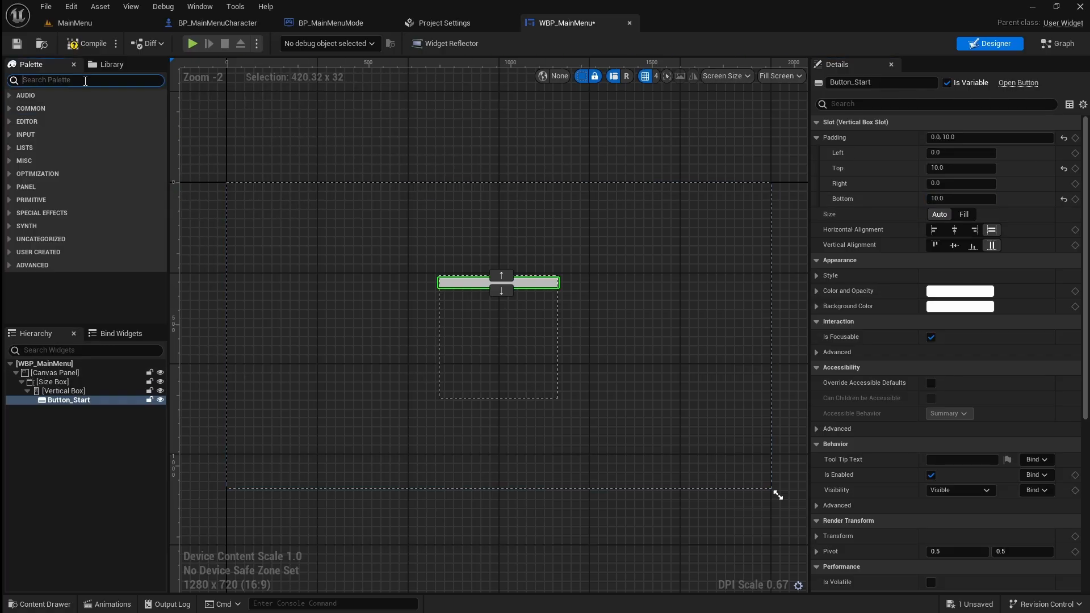
{"action": "type", "text": "text"}
{"action": "left_click", "coordinate": [57, 119]}
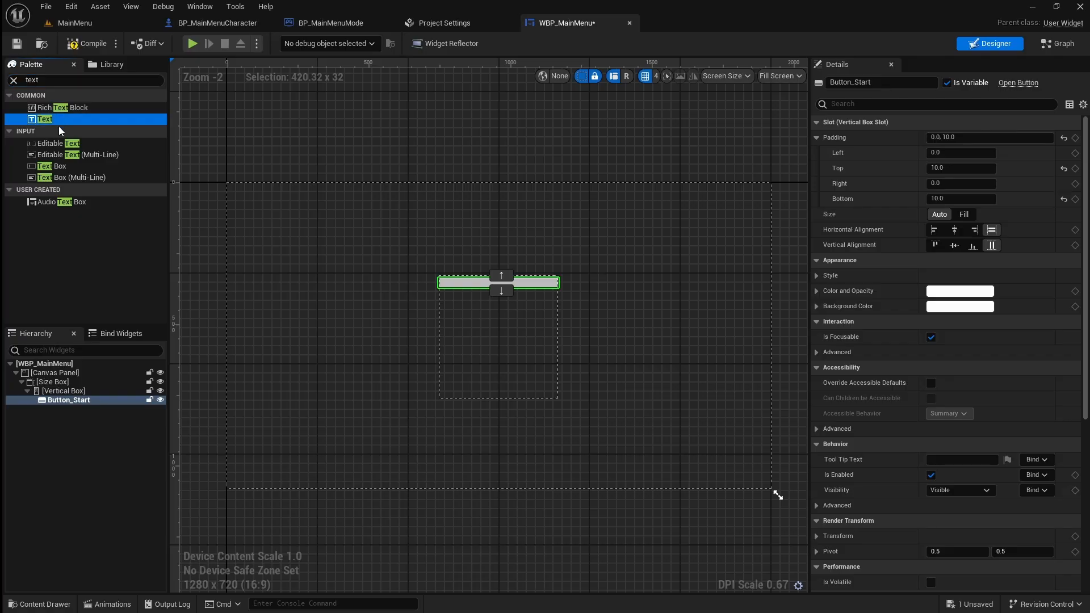
{"action": "left_click_drag", "start_coordinate": [61, 131], "coordinate": [82, 401]}
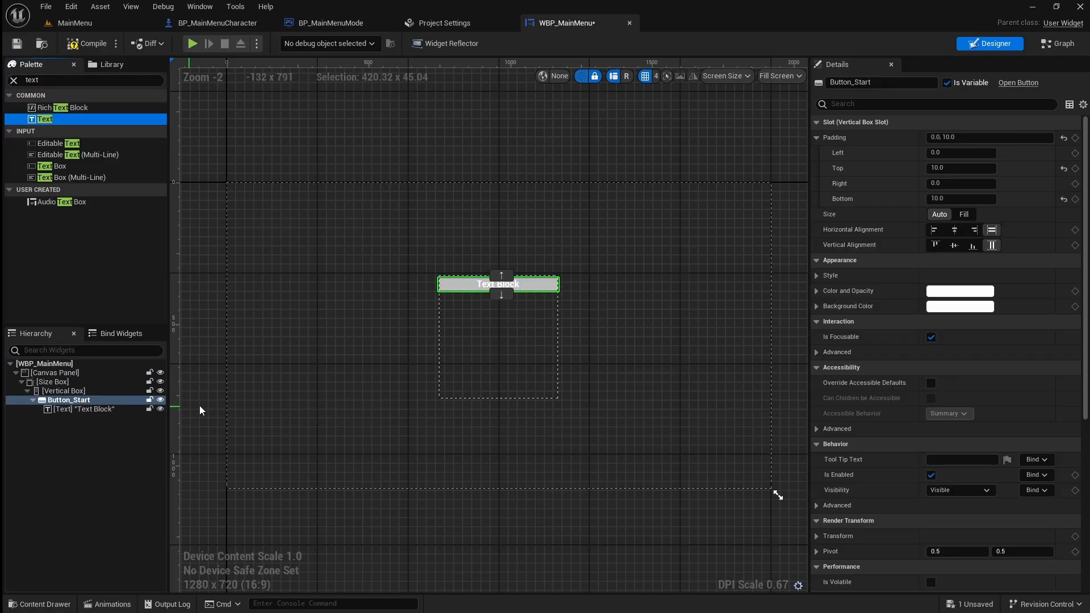
Change the content of the button's text block to "Start".
{"action": "left_click", "coordinate": [497, 285]}
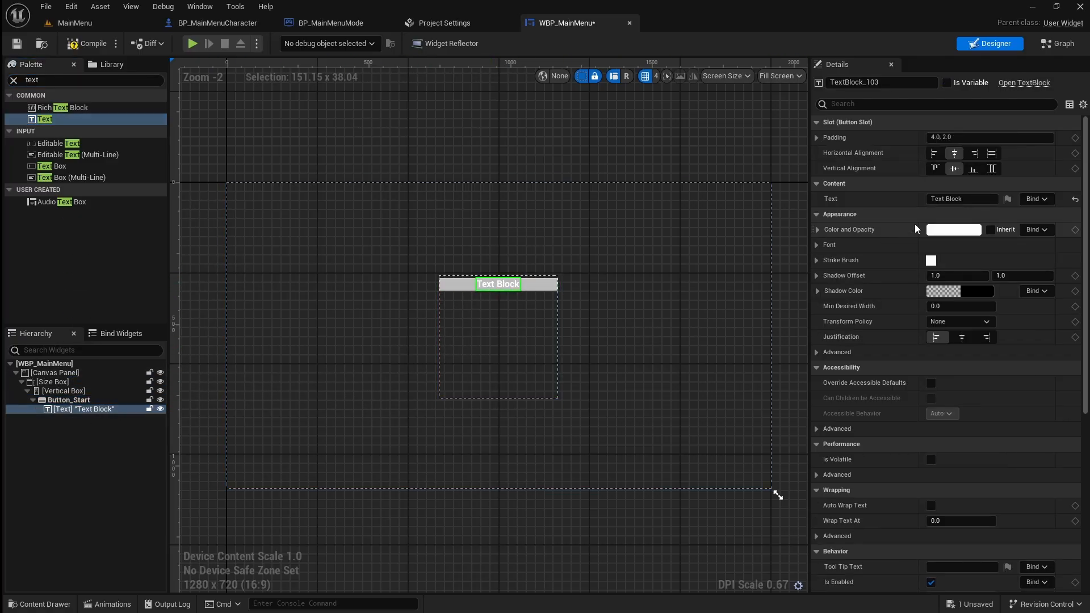
{"action": "left_click", "coordinate": [959, 199]}
{"action": "type", "text": "Start"}
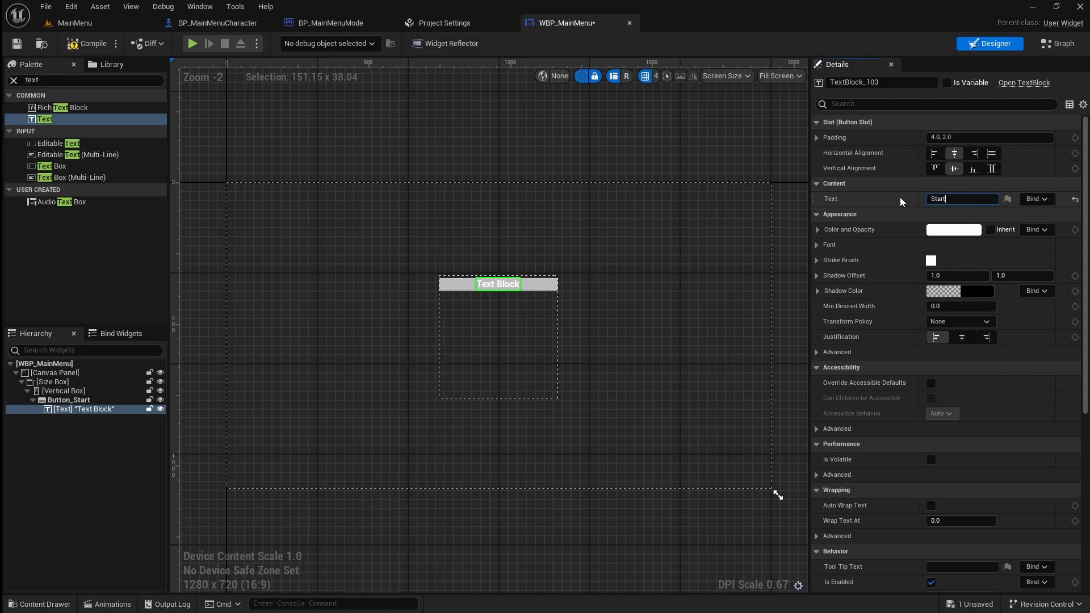
{"action": "key", "text": "Return"}
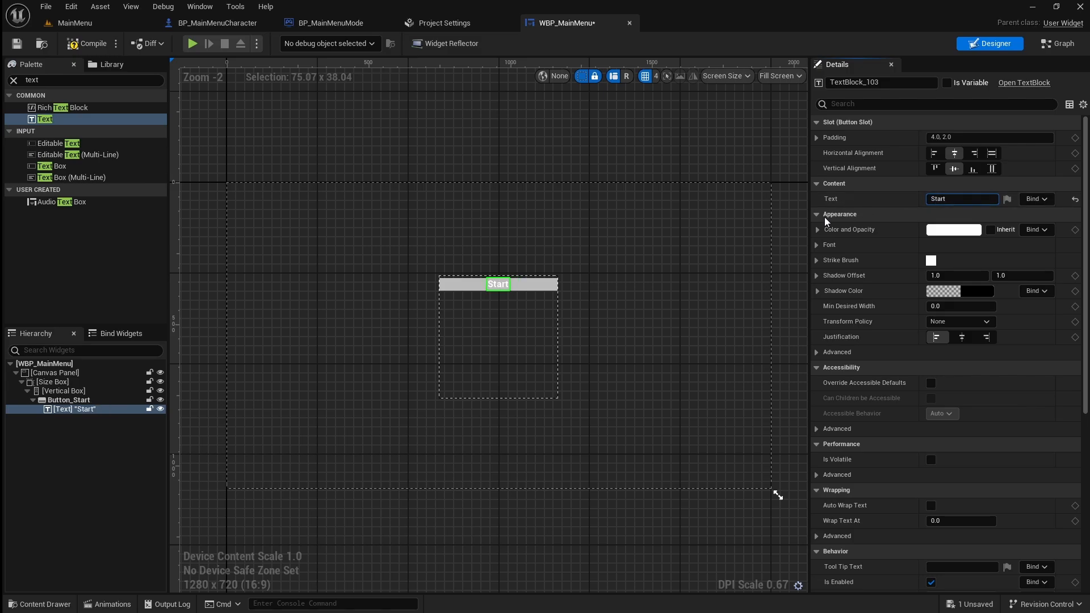
Duplicate Button_Start together with its text inside the Vertical Box.
{"action": "left_click", "coordinate": [108, 400]}
{"action": "right_click", "coordinate": [111, 403]}
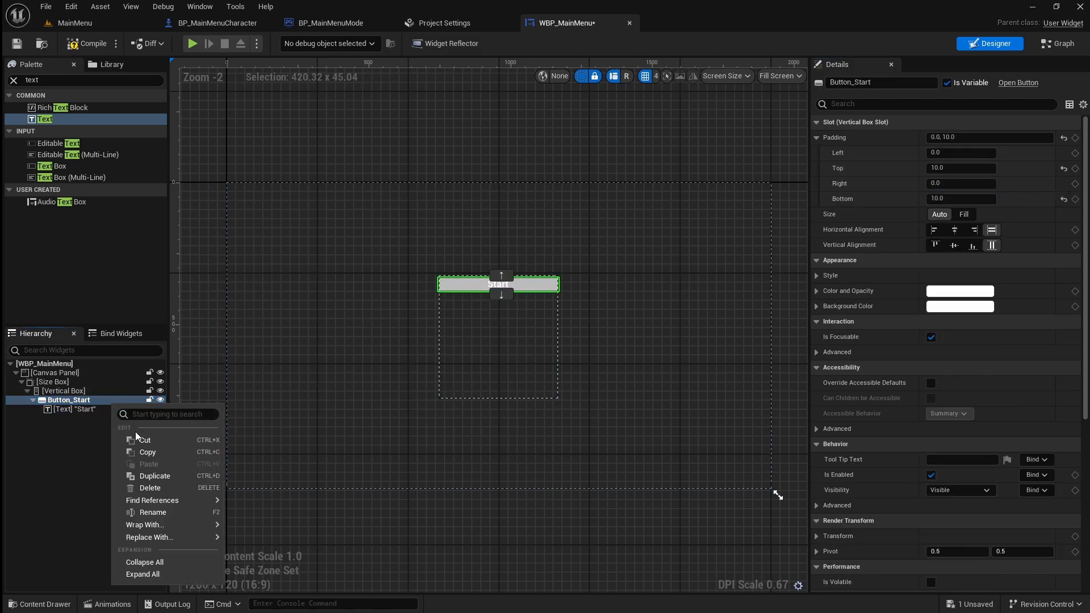
{"action": "left_click", "coordinate": [152, 476]}
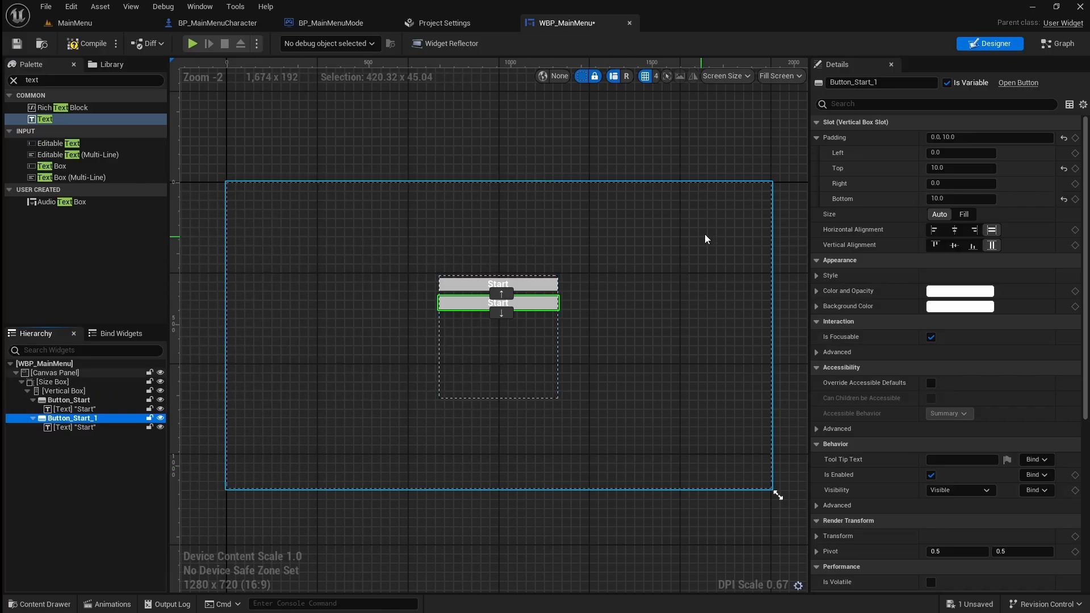
Rename the duplicated start button as Button_Options.
{"action": "left_click_drag", "start_coordinate": [878, 82], "coordinate": [856, 82]}
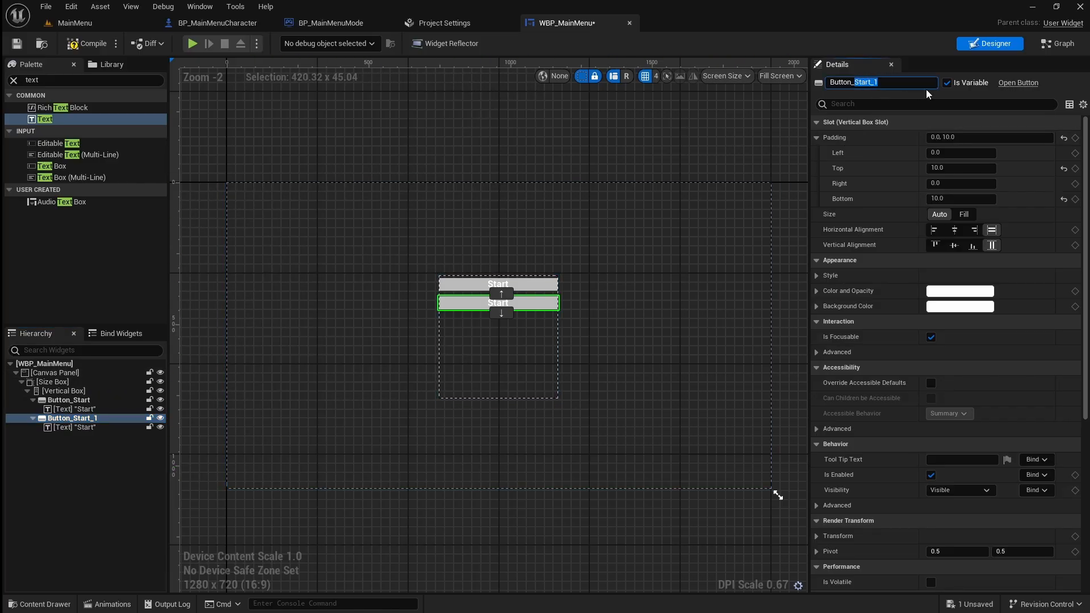
{"action": "type", "text": "Options"}
{"action": "key", "text": "Return"}
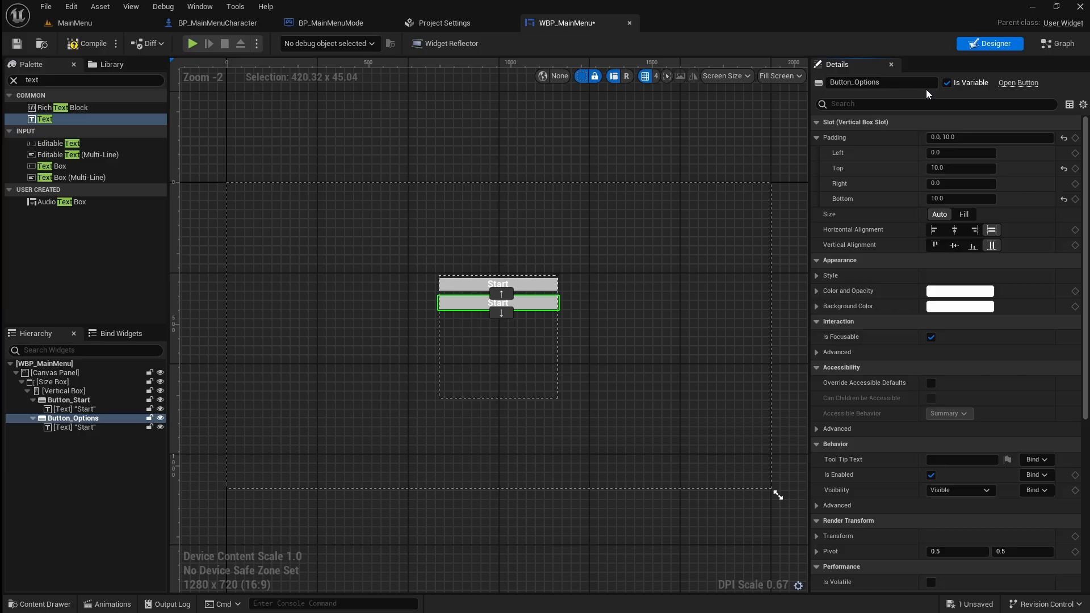
Change the text block inside Button_Options to "Options".
{"action": "left_click", "coordinate": [74, 426]}
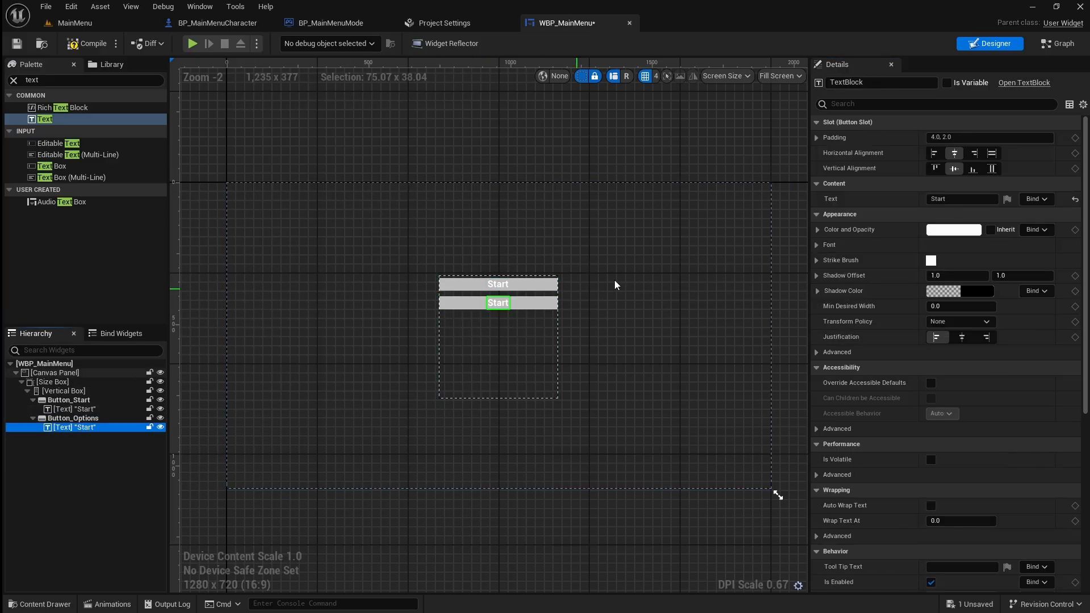
{"action": "left_click_drag", "start_coordinate": [949, 200], "coordinate": [890, 200]}
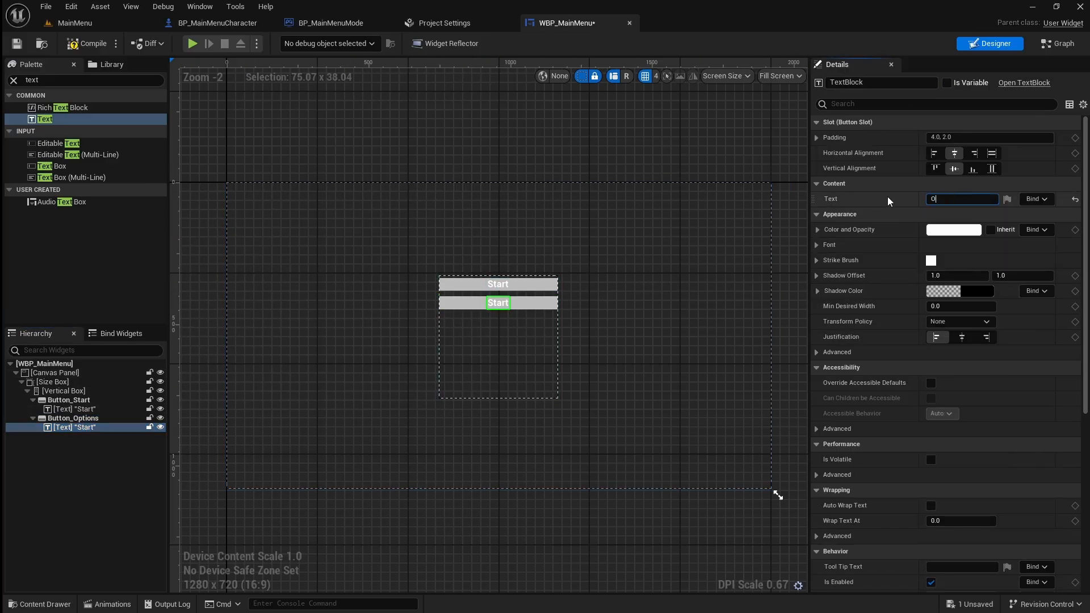
{"action": "type", "text": "Options"}
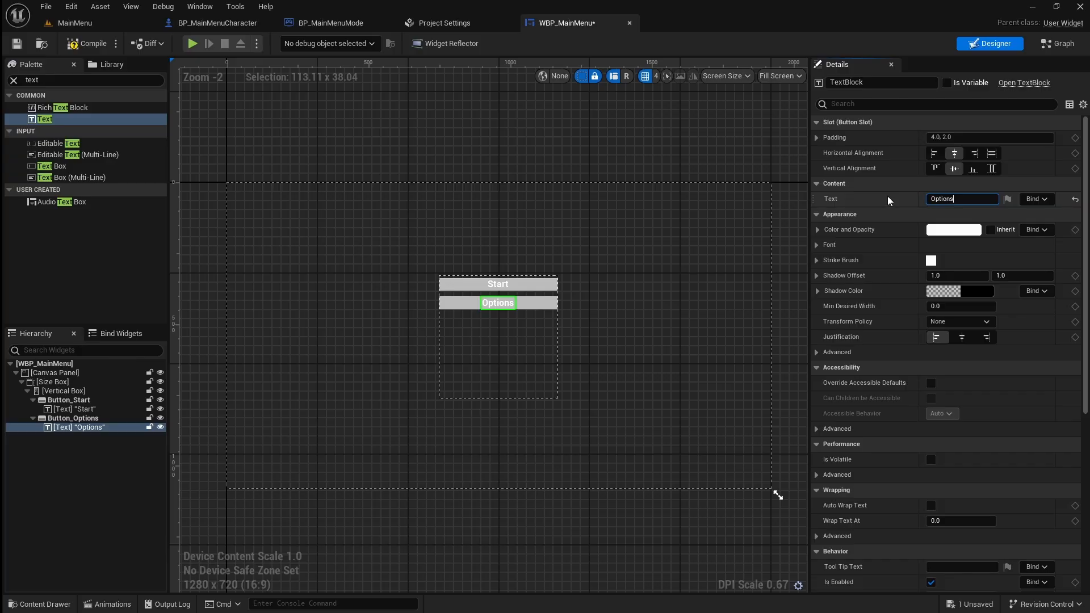
Duplicate Button_Options with its text and rename the copy as Button_Quit.
{"action": "right_click", "coordinate": [111, 420]}
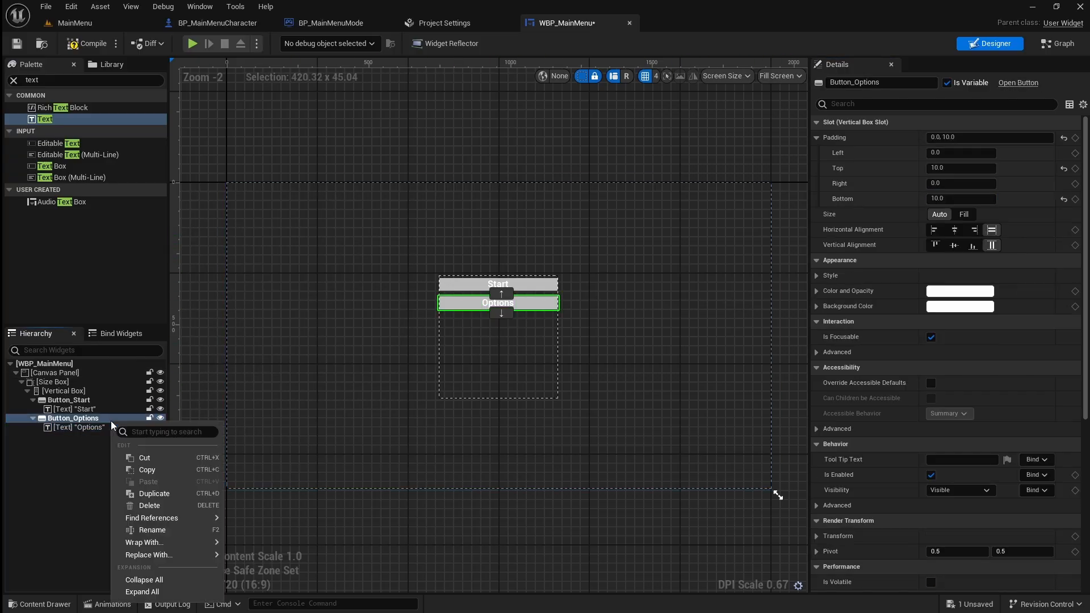
{"action": "left_click", "coordinate": [152, 493]}
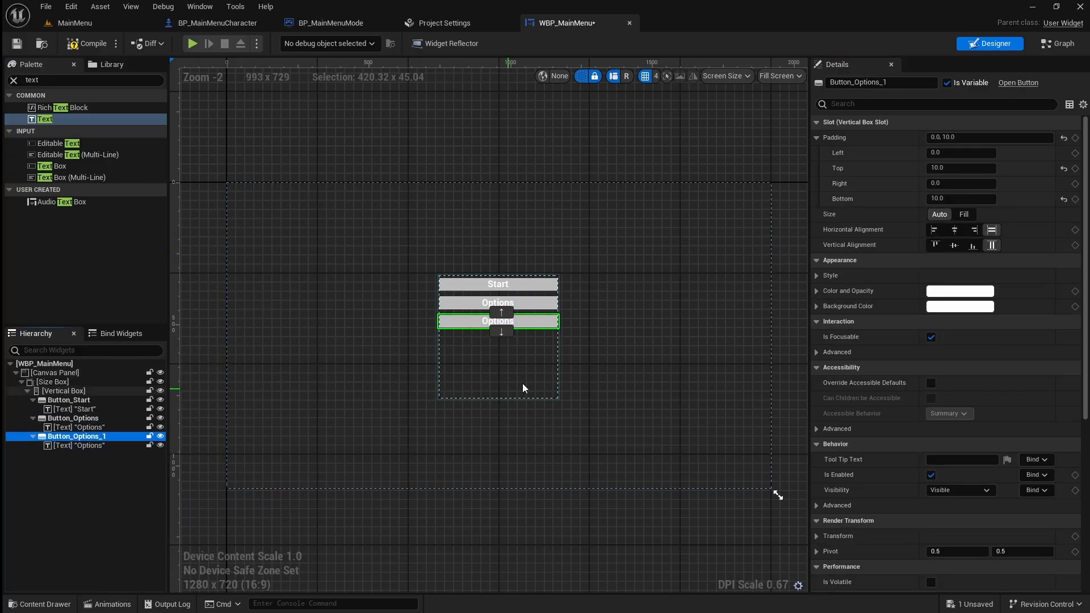
{"action": "left_click_drag", "start_coordinate": [887, 83], "coordinate": [858, 82]}
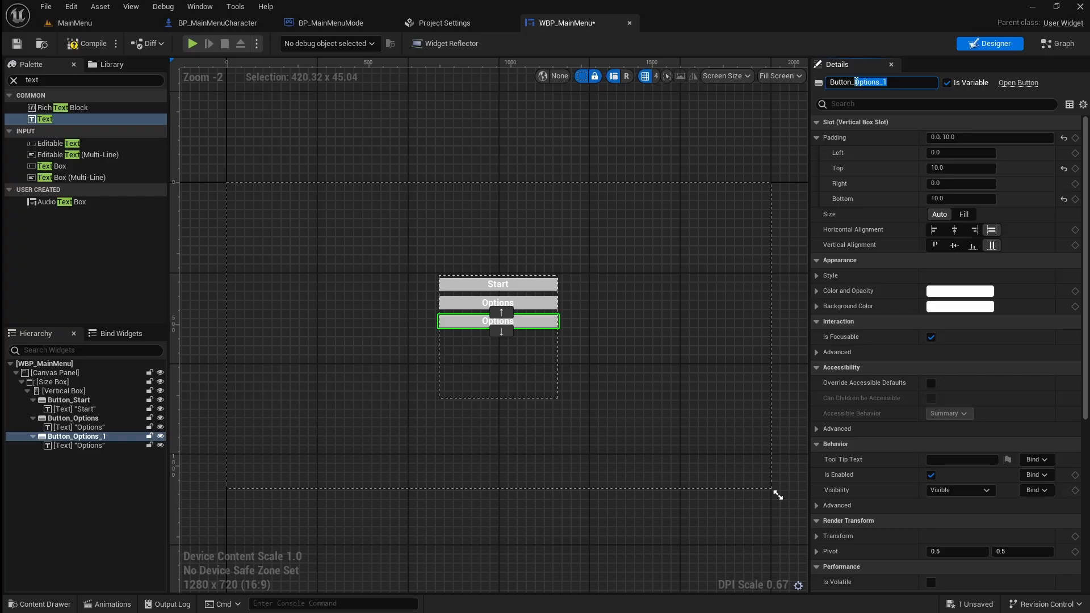
{"action": "type", "text": "O"}
{"action": "key", "text": "Return"}
Change the text block inside Button_Quit to "Quit".
{"action": "left_click", "coordinate": [108, 446]}
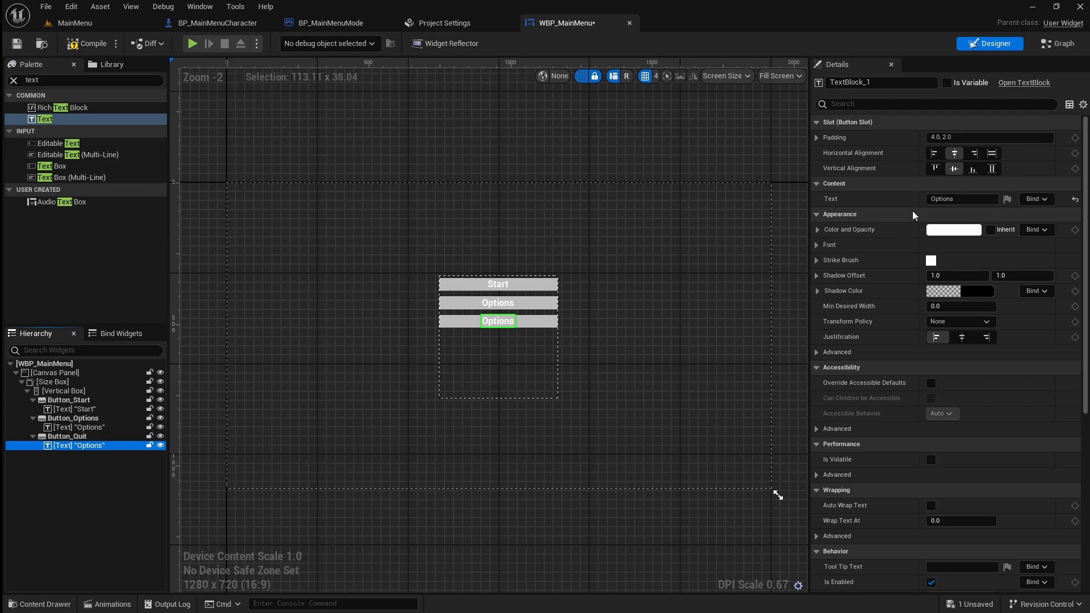
{"action": "left_click", "coordinate": [952, 200]}
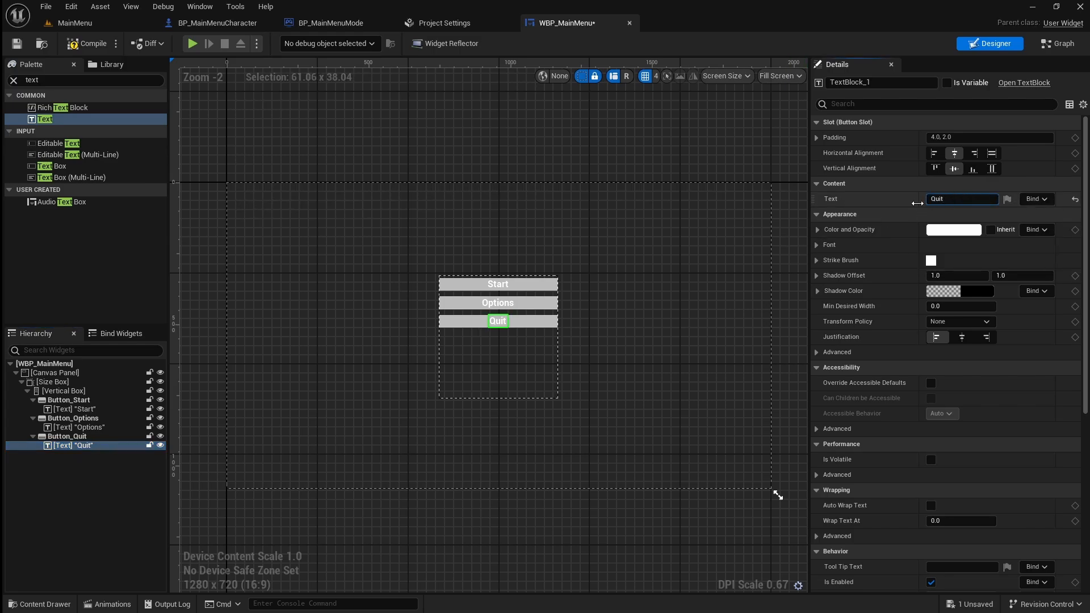
{"action": "left_click", "coordinate": [615, 359]}
Shrink the Size Box around the three buttons to about 420 x 214, recentre it on the canvas, and save the widget.
{"action": "left_click", "coordinate": [510, 362]}
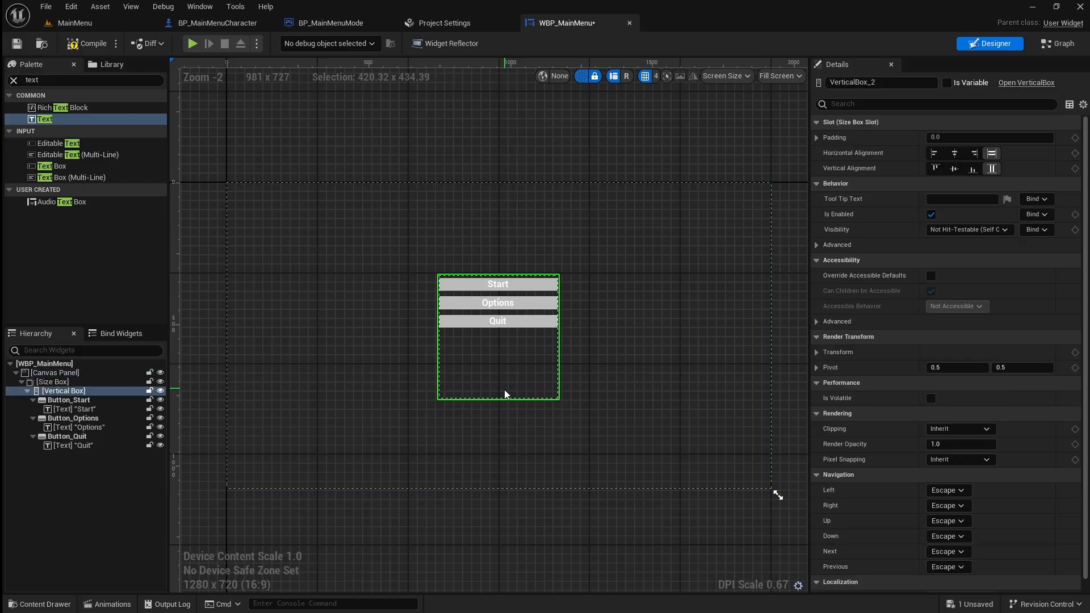
{"action": "left_click", "coordinate": [497, 401]}
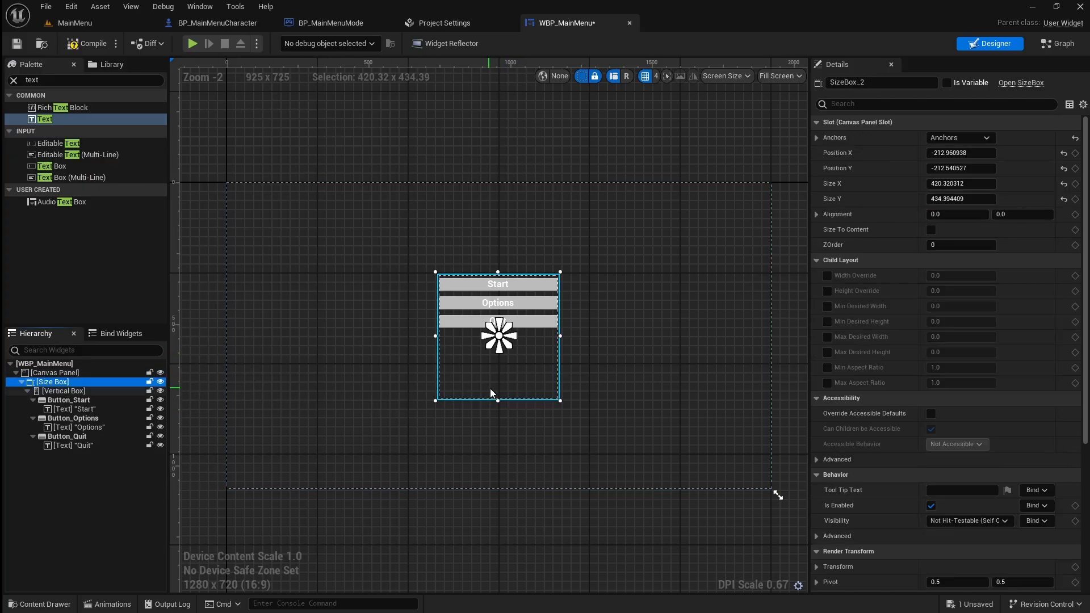
{"action": "left_click_drag", "start_coordinate": [497, 401], "coordinate": [525, 368]}
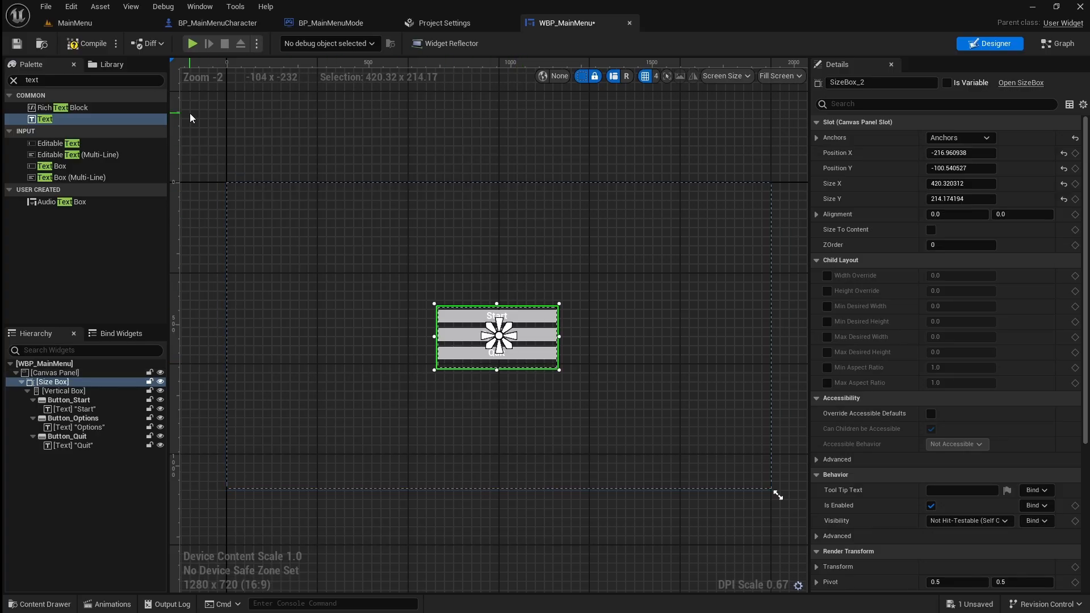
{"action": "left_click", "coordinate": [20, 45]}
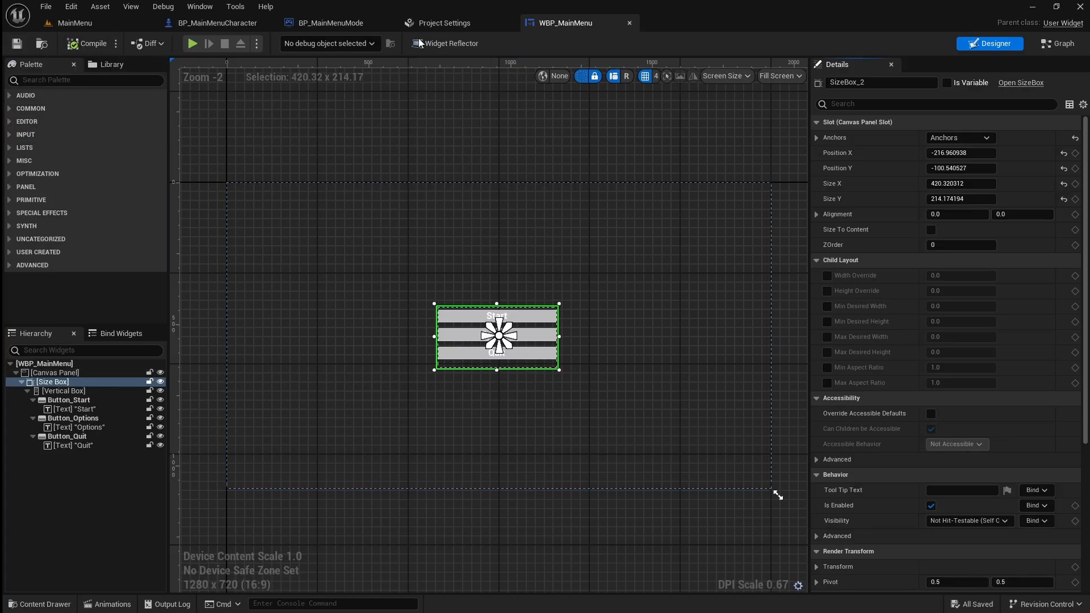
Open the widget's event graph and delete the Event Pre Construct and Event Tick nodes.
{"action": "left_click", "coordinate": [1058, 43]}
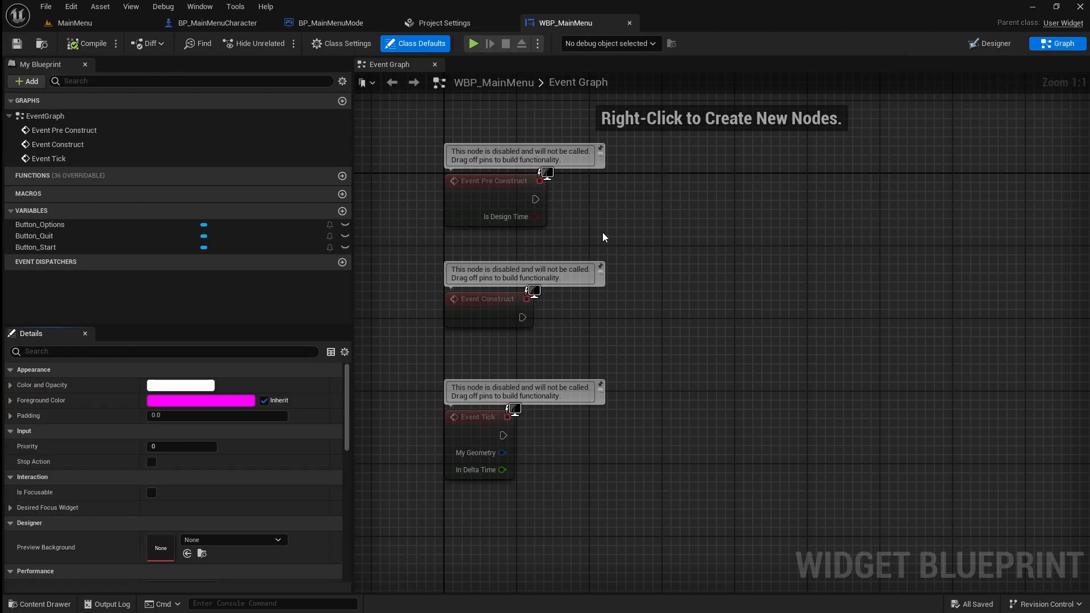
{"action": "left_click_drag", "start_coordinate": [593, 233], "coordinate": [496, 193]}
{"action": "key", "text": "Delete"}
{"action": "left_click_drag", "start_coordinate": [613, 512], "coordinate": [494, 441]}
{"action": "key", "text": "Delete"}
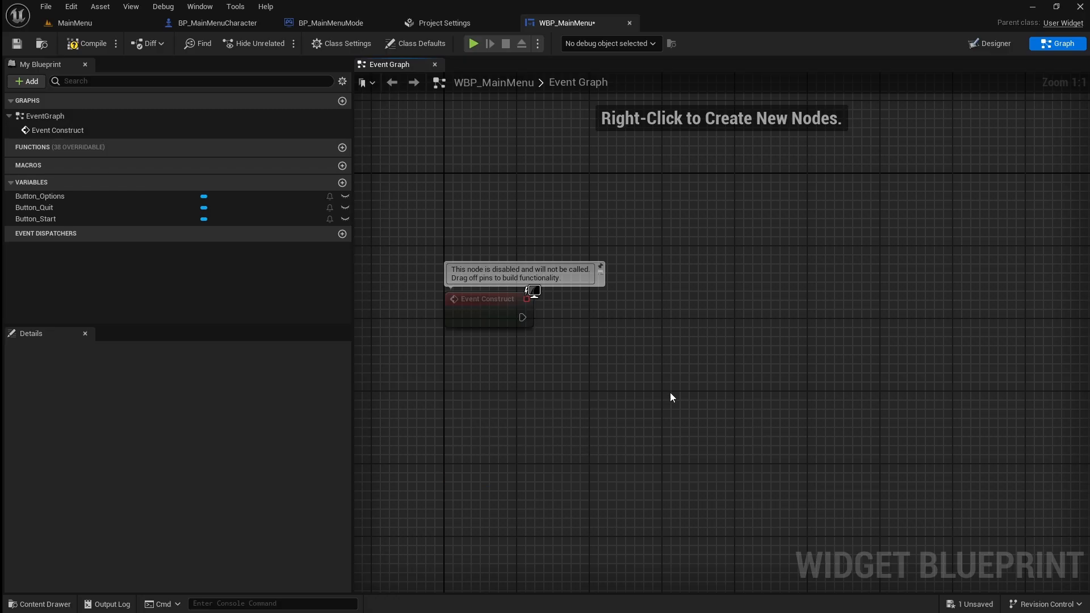
Add a Get Player Controller node below Event Construct.
{"action": "right_click_drag", "start_coordinate": [670, 393], "coordinate": [655, 333]}
{"action": "right_click", "coordinate": [527, 356]}
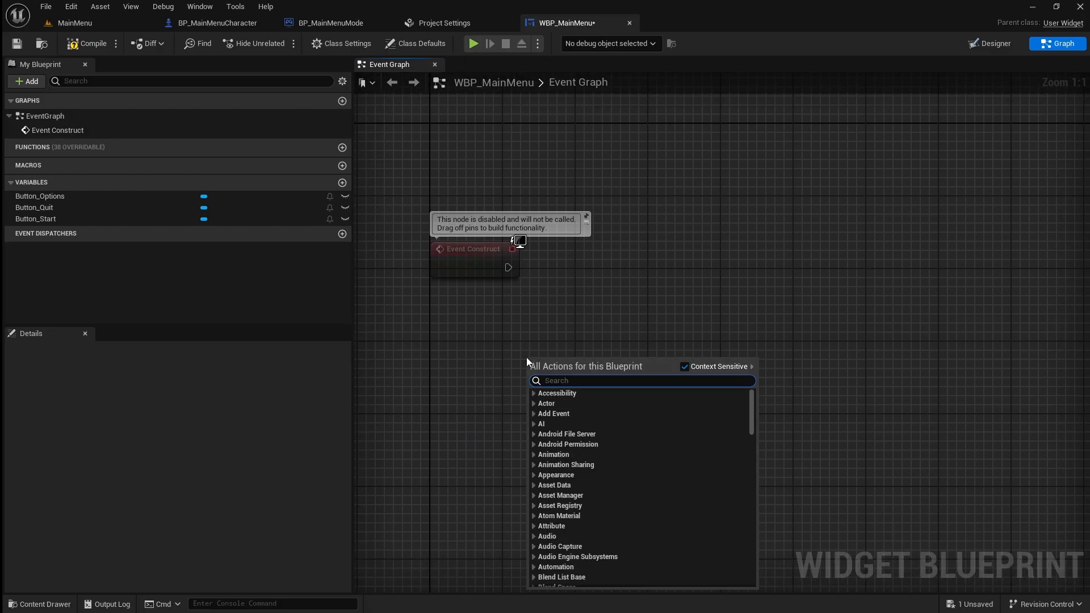
{"action": "type", "text": "get pla"}
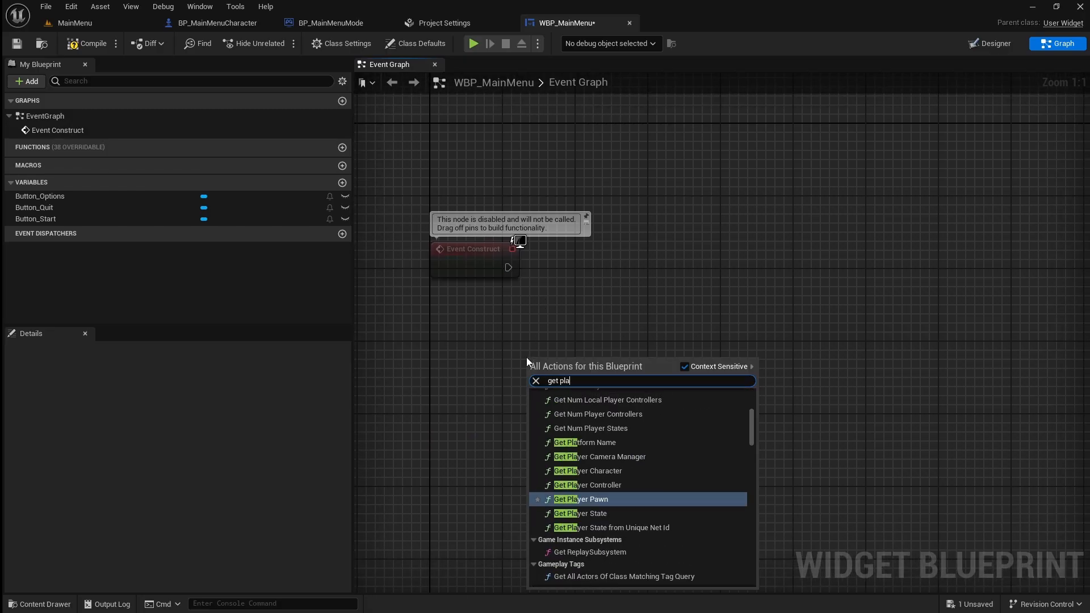
{"action": "type", "text": "yer cont"}
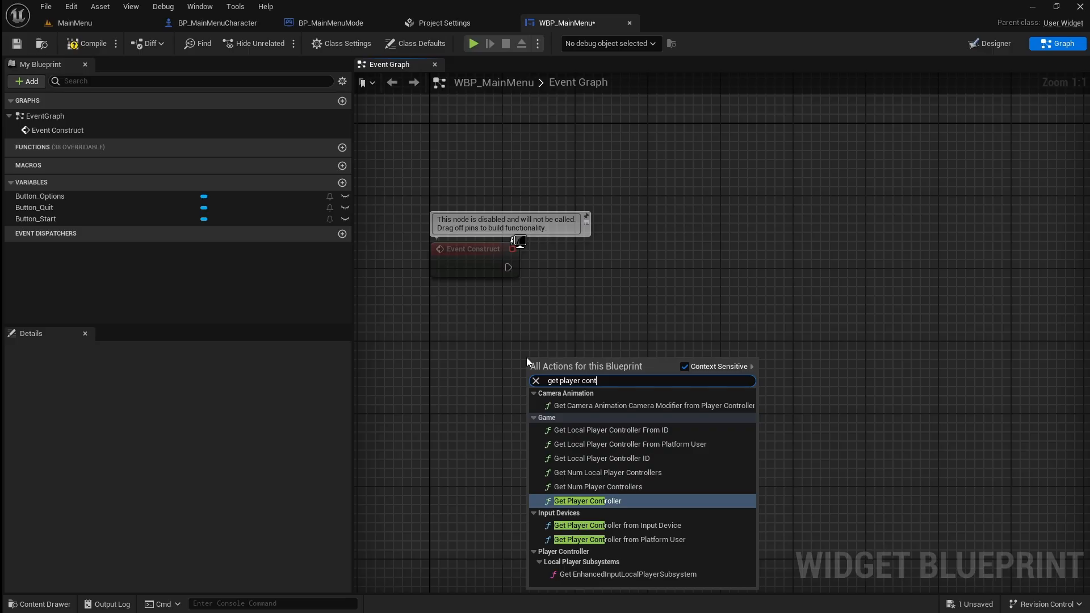
{"action": "left_click", "coordinate": [653, 500]}
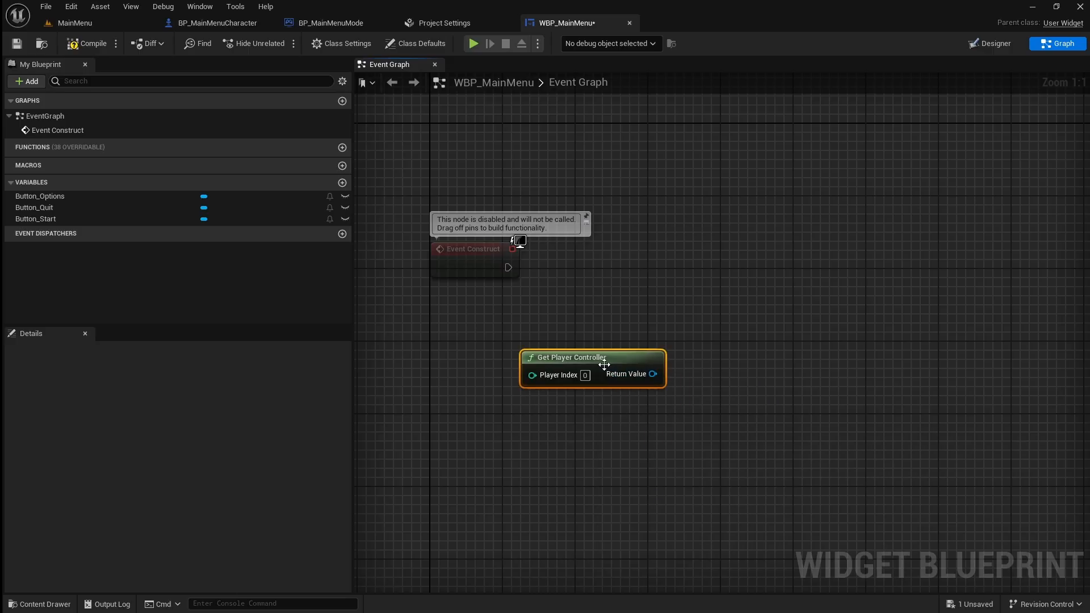
Add a Set Input Mode UI Only node fed by the Get Player Controller return value.
{"action": "left_click_drag", "start_coordinate": [604, 365], "coordinate": [741, 256]}
{"action": "type", "text": "s"}
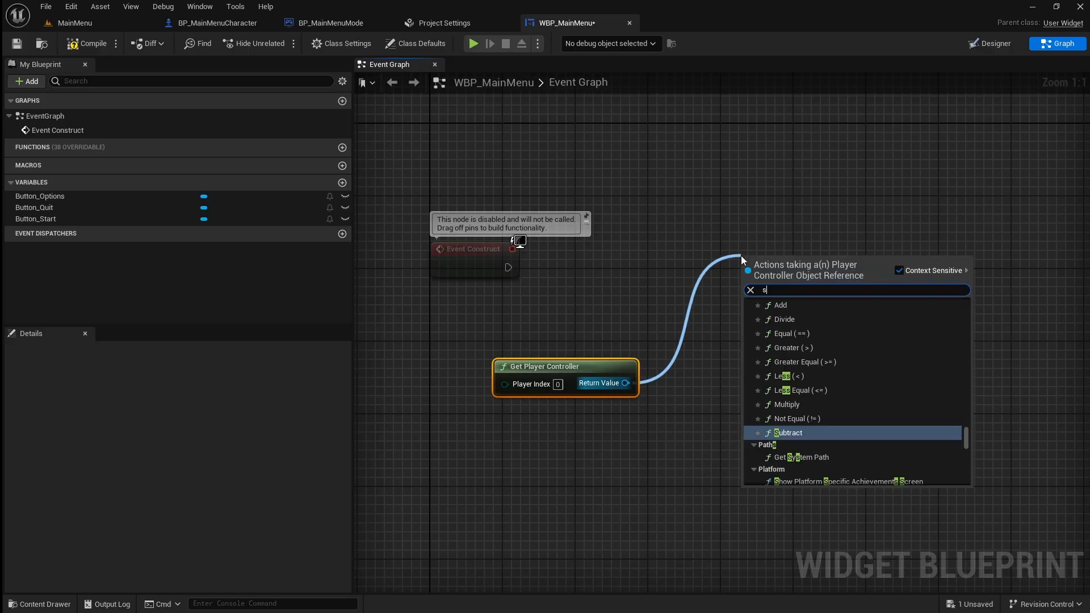
{"action": "type", "text": "et input mode"}
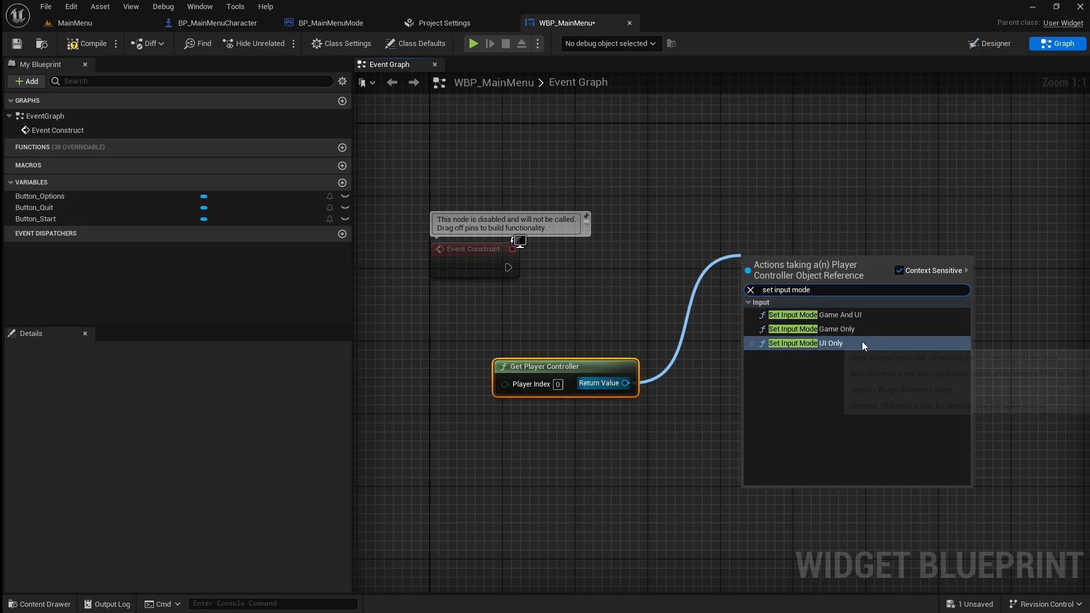
{"action": "left_click", "coordinate": [861, 342]}
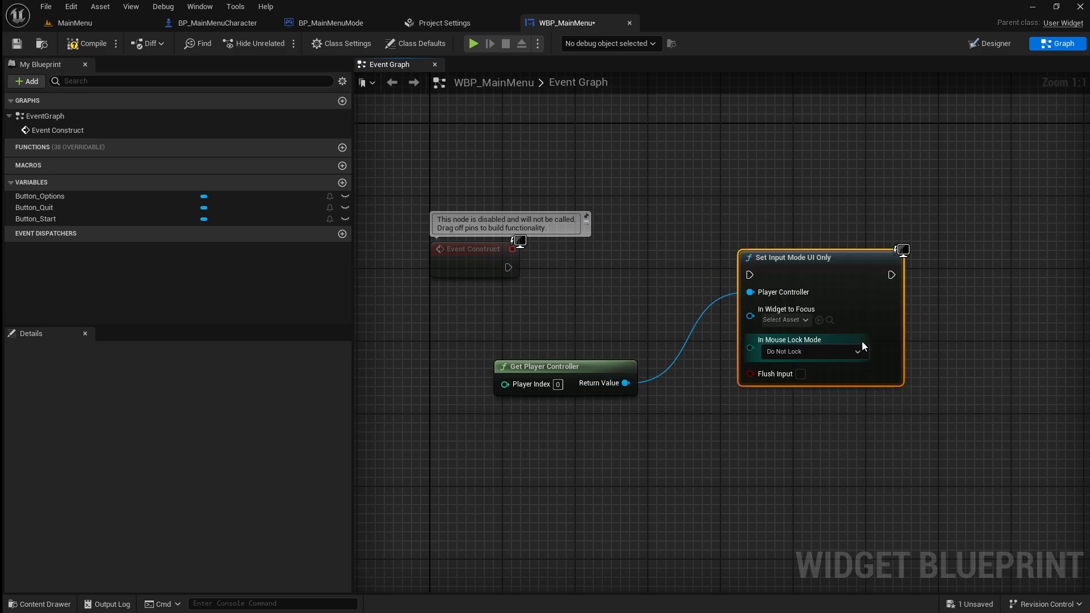
Connect Event Construct's execution output to Set Input Mode UI Only and align the nodes.
{"action": "left_click_drag", "start_coordinate": [508, 267], "coordinate": [639, 271]}
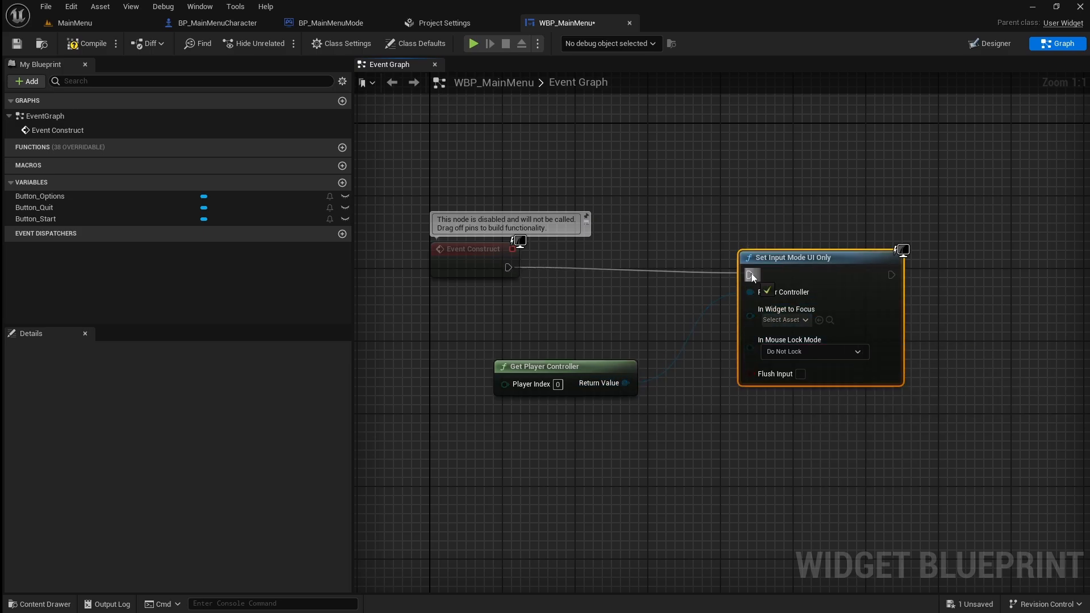
{"action": "left_click_drag", "start_coordinate": [751, 273], "coordinate": [751, 274]}
{"action": "left_click_drag", "start_coordinate": [802, 262], "coordinate": [804, 256]}
{"action": "right_click_drag", "start_coordinate": [1013, 311], "coordinate": [759, 243]}
{"action": "right_click_drag", "start_coordinate": [405, 355], "coordinate": [544, 285]}
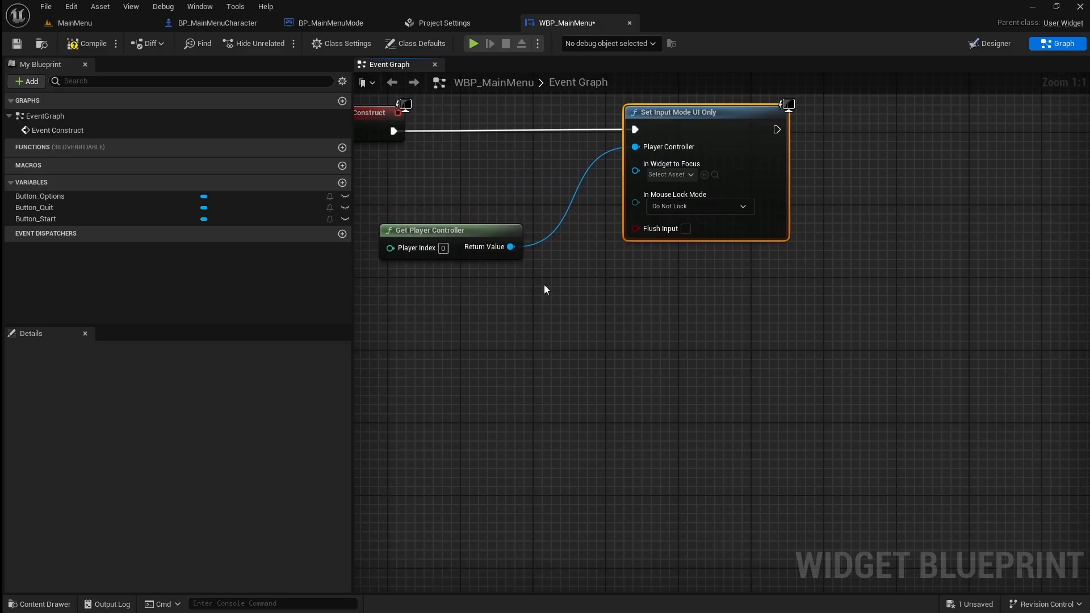
Add a Set Show Mouse Cursor node targeting the player controller and enable Show Mouse Cursor on it.
{"action": "left_click_drag", "start_coordinate": [484, 255], "coordinate": [727, 438]}
{"action": "type", "text": "set s"}
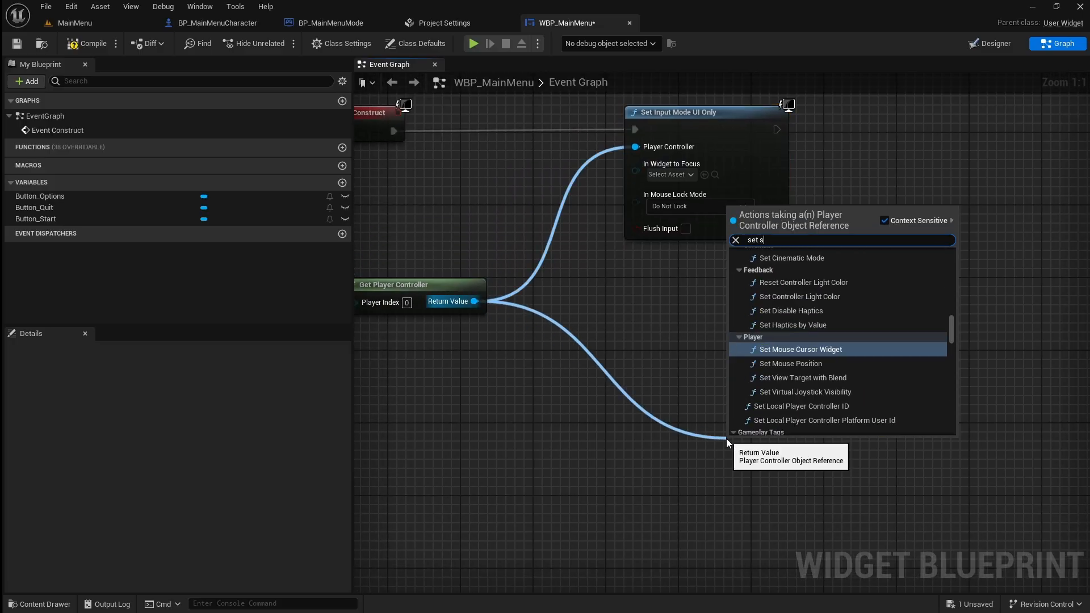
{"action": "type", "text": "how cur"}
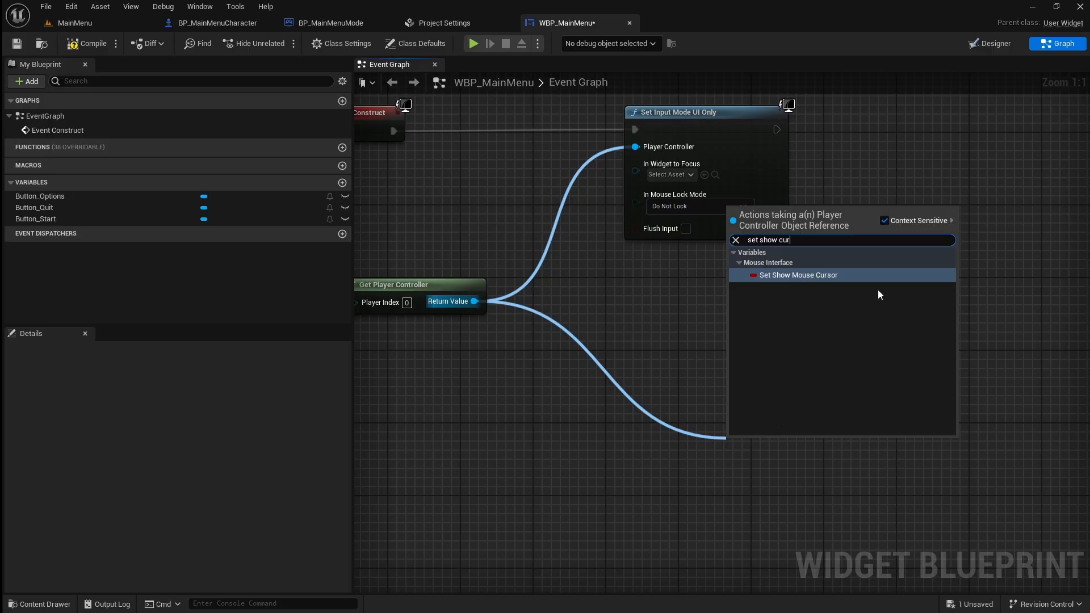
{"action": "left_click", "coordinate": [875, 277]}
{"action": "right_click_drag", "start_coordinate": [875, 277], "coordinate": [790, 532]}
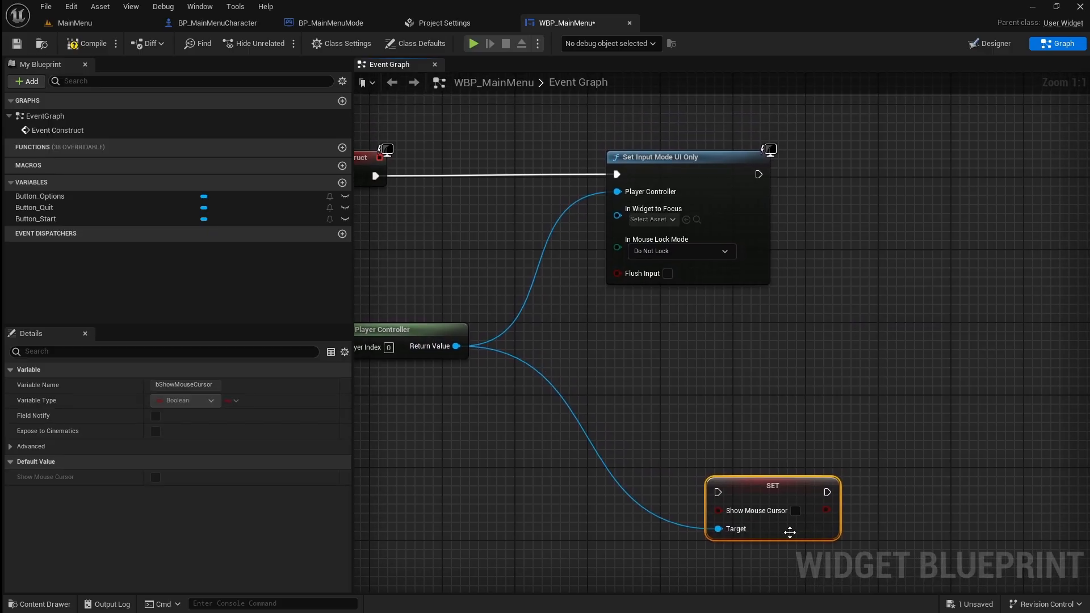
{"action": "left_click", "coordinate": [795, 510]}
Connect Set Input Mode UI Only to the Show Mouse Cursor setter and route the setter's target wire below through a reroute node.
{"action": "left_click_drag", "start_coordinate": [740, 480], "coordinate": [885, 164]}
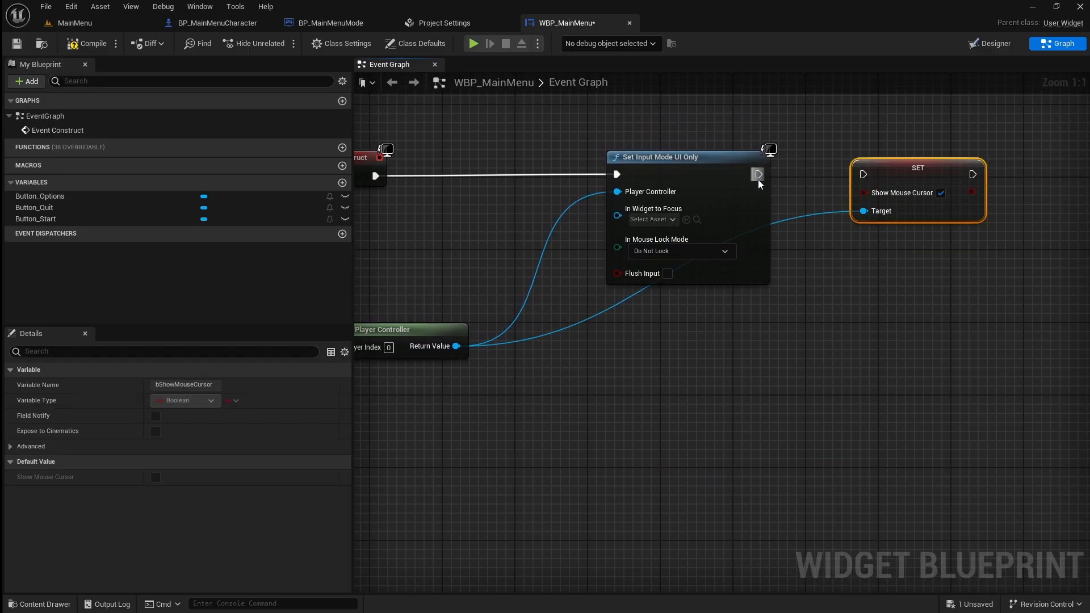
{"action": "left_click_drag", "start_coordinate": [758, 180], "coordinate": [867, 175]}
{"action": "double_click", "coordinate": [825, 212]}
{"action": "left_click_drag", "start_coordinate": [826, 212], "coordinate": [769, 353]}
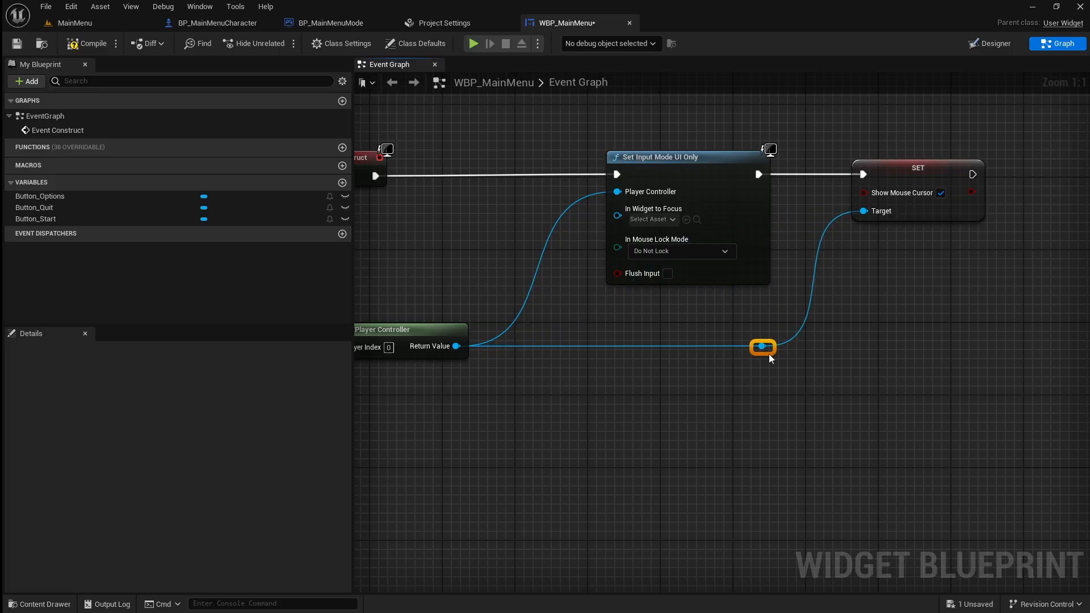
{"action": "scroll", "coordinate": [767, 354], "scroll_direction": "down", "scroll_amount": 2}
{"action": "right_click_drag", "start_coordinate": [767, 355], "coordinate": [823, 345]}
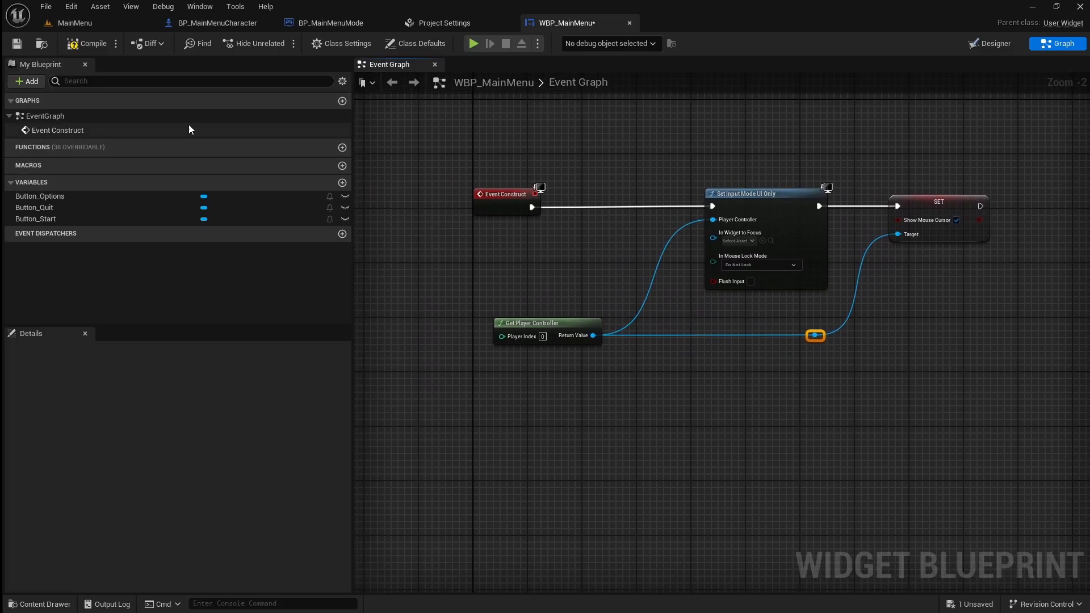
Add an On Pressed event for Button_Start to the event graph.
{"action": "left_click", "coordinate": [80, 218]}
{"action": "scroll", "coordinate": [132, 392], "scroll_direction": "down", "scroll_amount": 1}
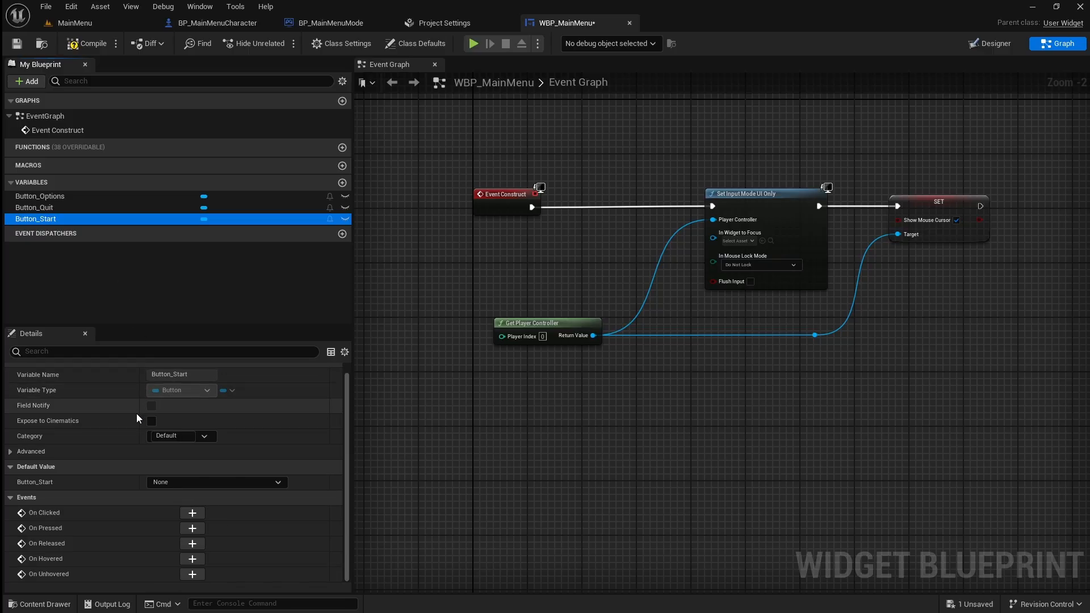
{"action": "left_click", "coordinate": [195, 530]}
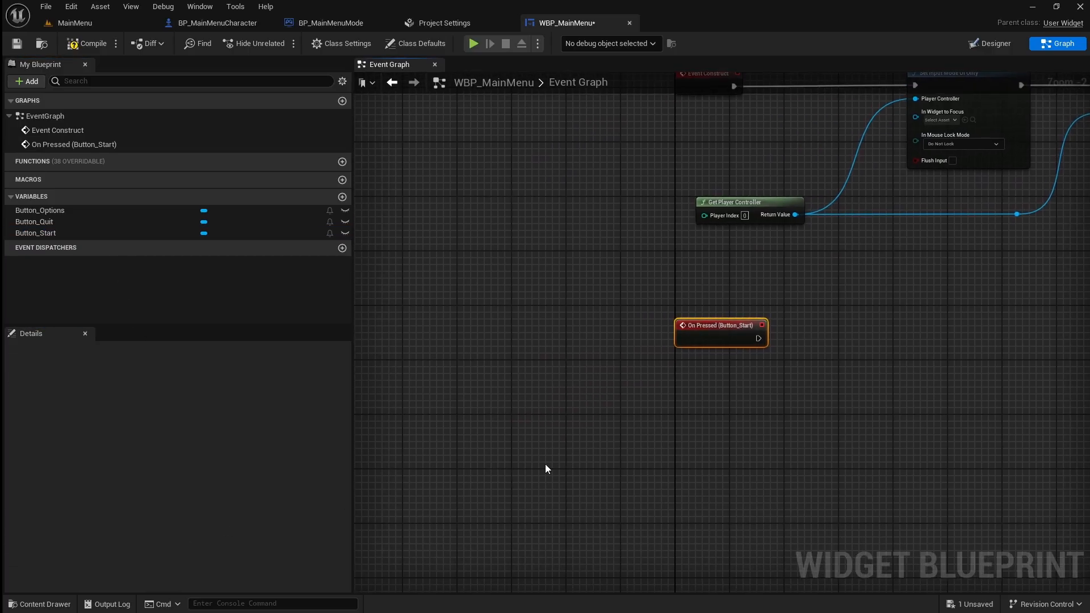
Add an Open Level (by Name) node executed by Button_Start's On Pressed event and line it up with the event.
{"action": "left_click_drag", "start_coordinate": [613, 322], "coordinate": [738, 320]}
{"action": "type", "text": "open level"}
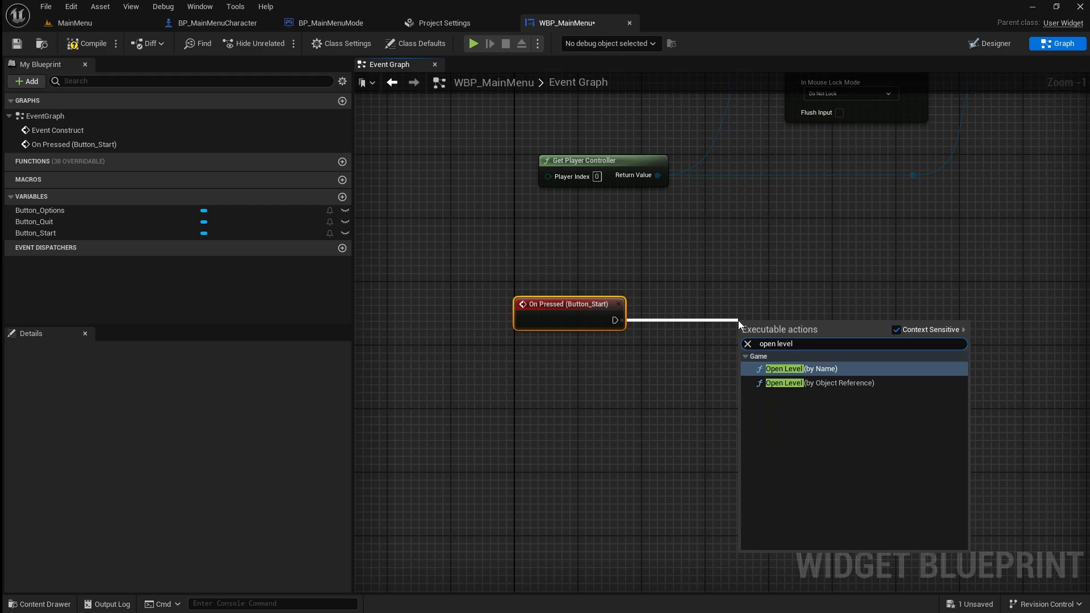
{"action": "left_click", "coordinate": [822, 370]}
{"action": "left_click_drag", "start_coordinate": [791, 327], "coordinate": [783, 311]}
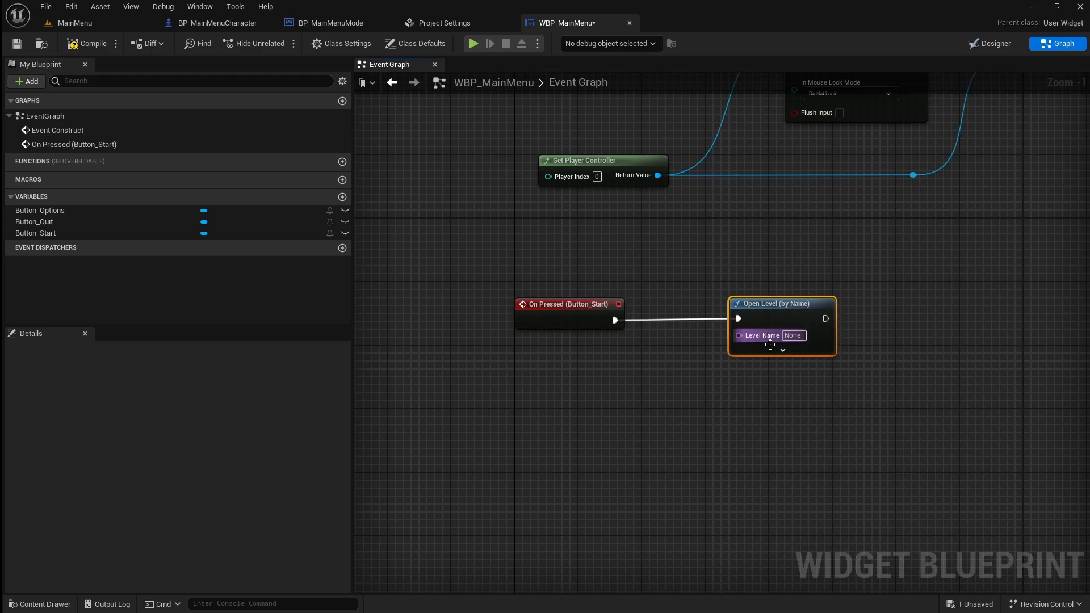
Look up the level in the FirstPerson Maps folder and set the Open Level node's Level Name to FirstPersonMap.
{"action": "left_click", "coordinate": [40, 604]}
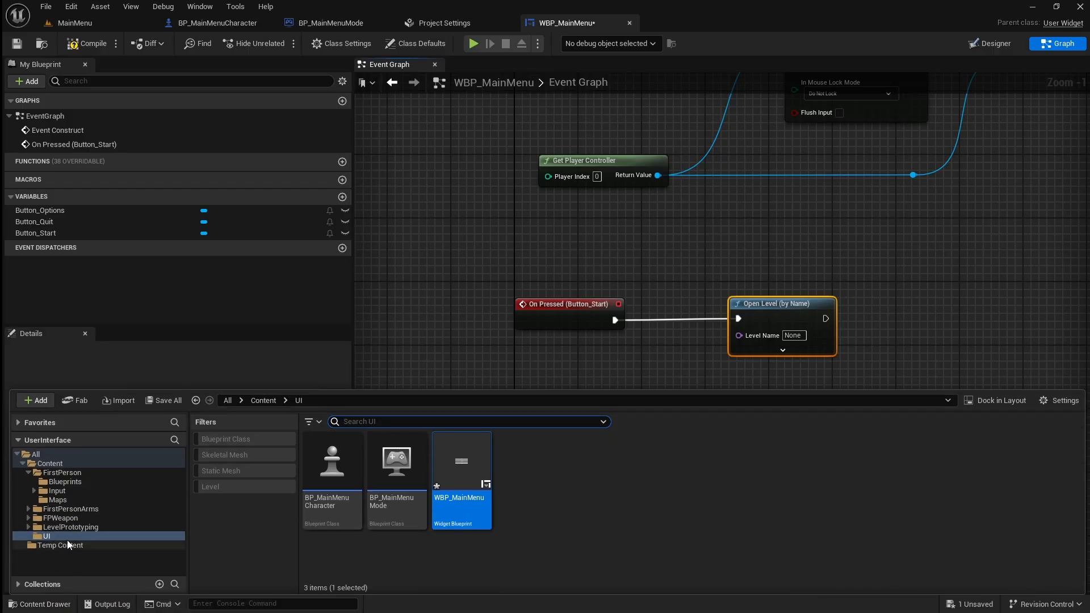
{"action": "left_click", "coordinate": [67, 473]}
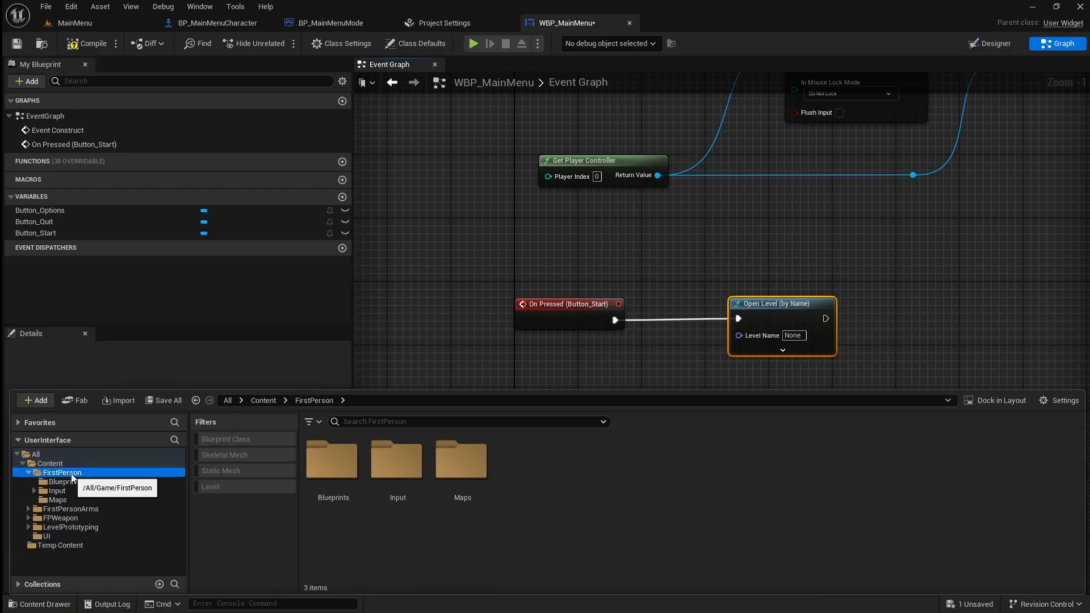
{"action": "double_click", "coordinate": [461, 469]}
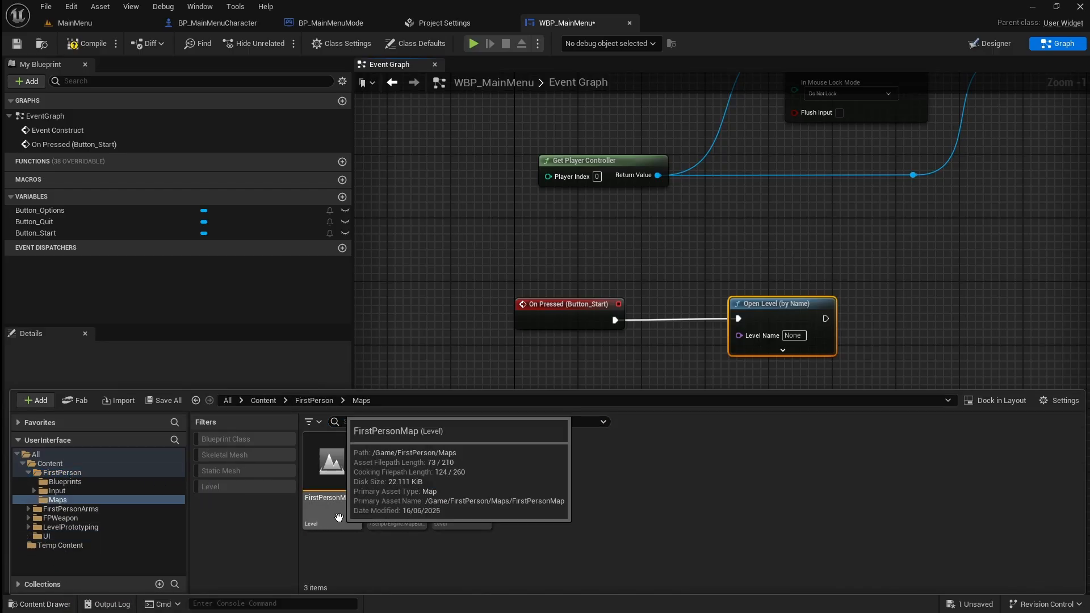
{"action": "left_click", "coordinate": [790, 335]}
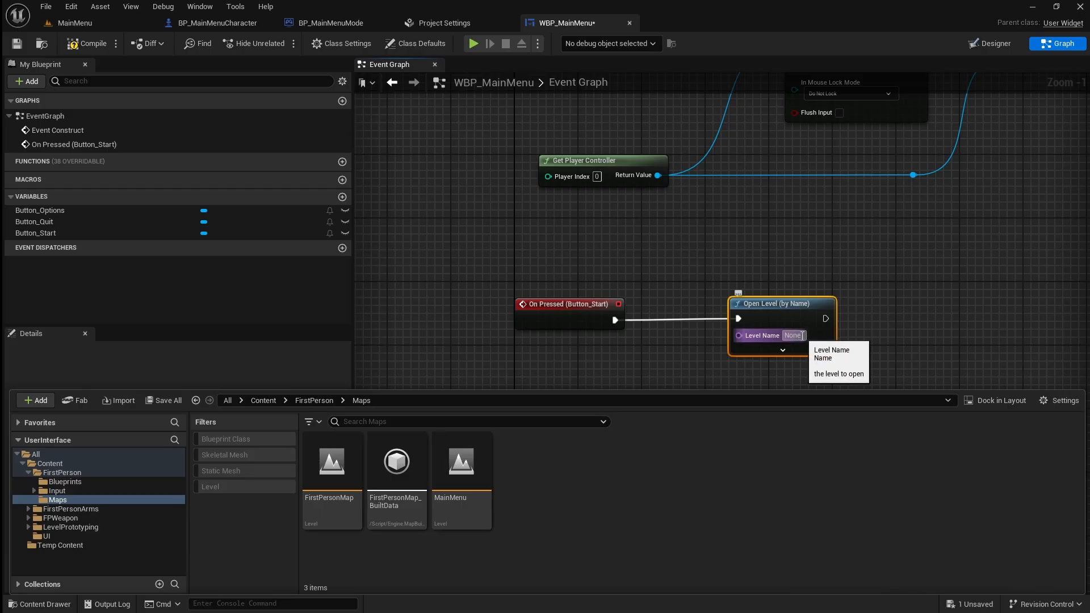
{"action": "type", "text": "FirstPersonMap"}
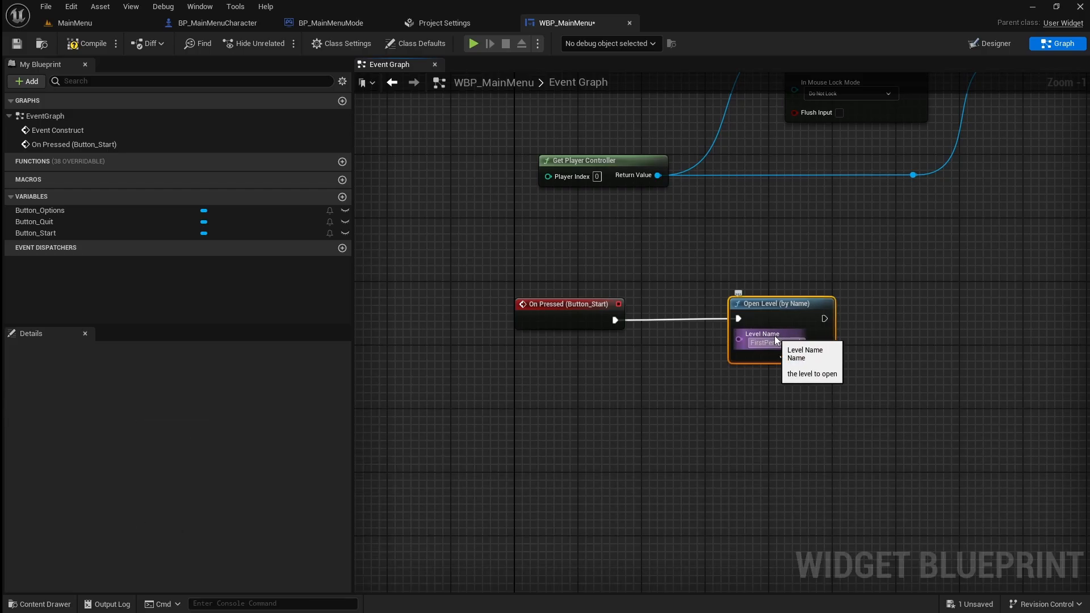
{"action": "key", "text": "Return"}
{"action": "left_click", "coordinate": [845, 416]}
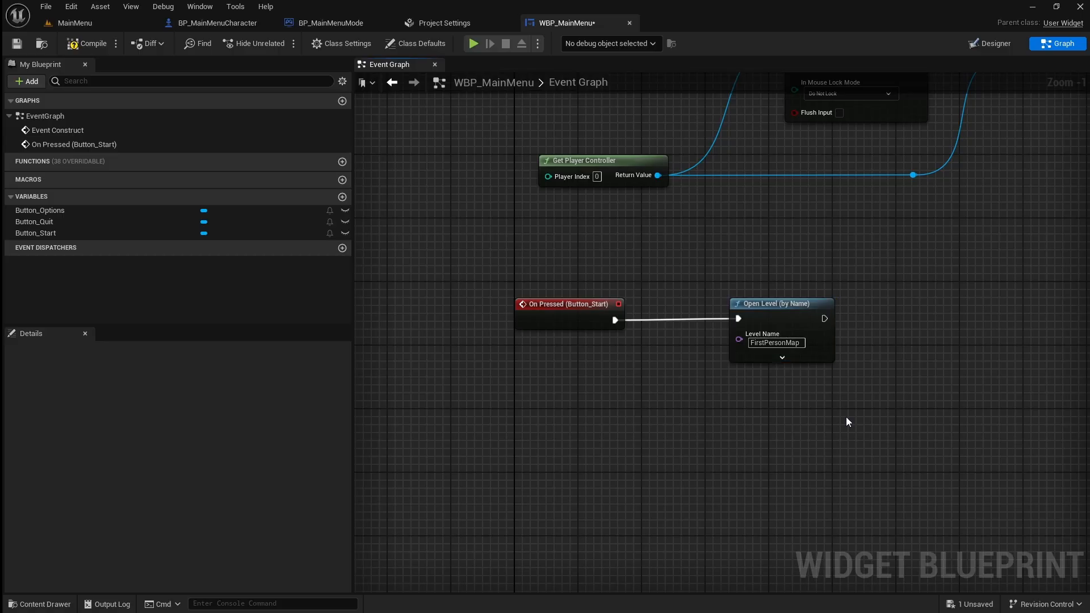
Add an On Pressed event for Button_Quit to the event graph, below the Button_Start event.
{"action": "right_click_drag", "start_coordinate": [845, 416], "coordinate": [795, 316]}
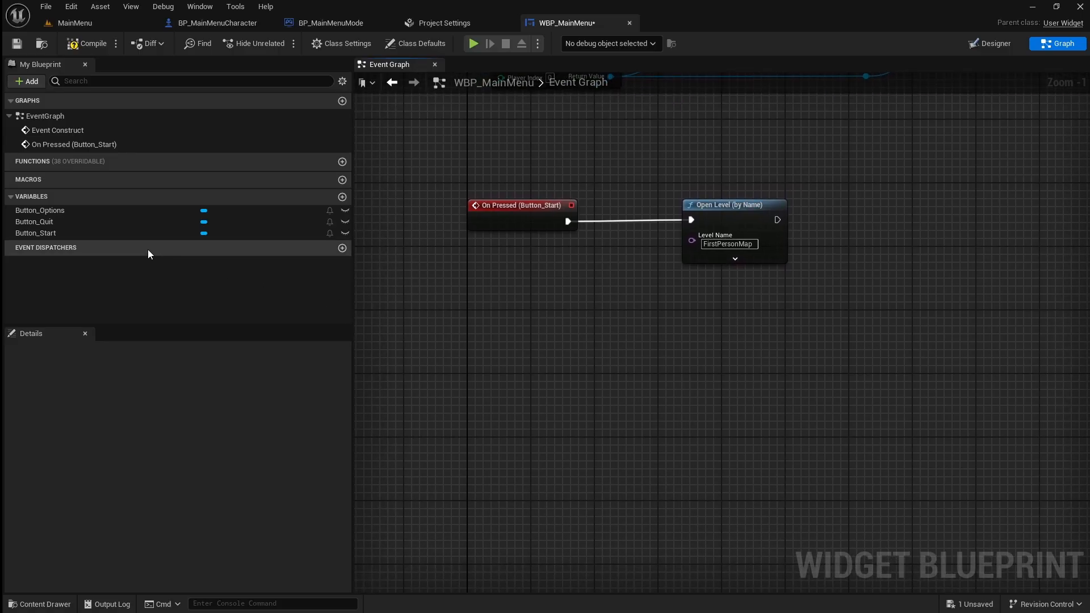
{"action": "left_click", "coordinate": [71, 221]}
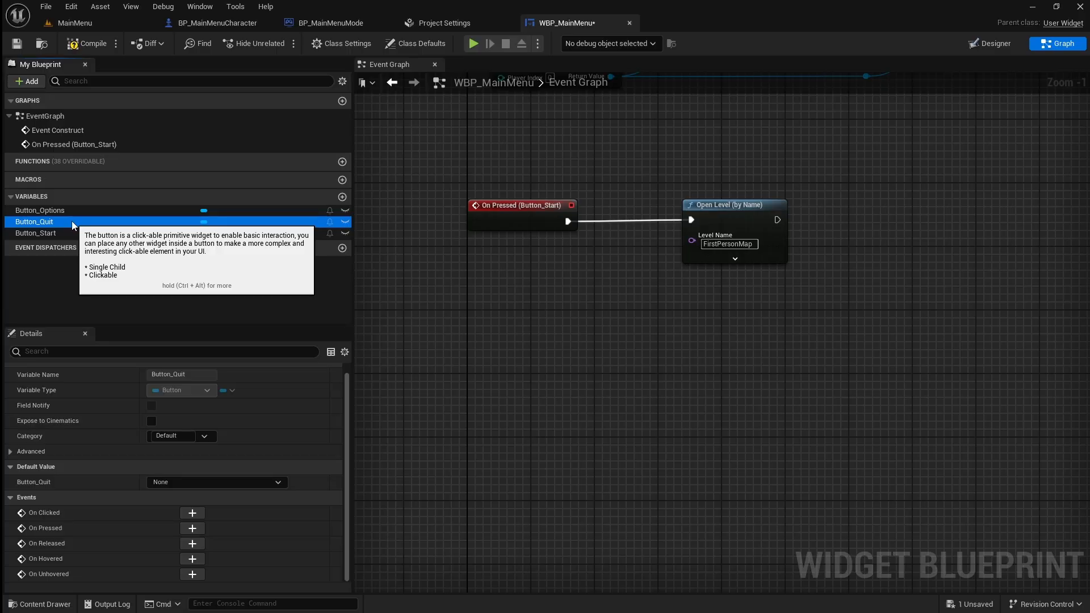
{"action": "left_click", "coordinate": [191, 531]}
{"action": "scroll", "coordinate": [769, 441], "scroll_direction": "up", "scroll_amount": 1}
{"action": "right_click_drag", "start_coordinate": [769, 442], "coordinate": [537, 360]}
{"action": "scroll", "coordinate": [669, 437], "scroll_direction": "down", "scroll_amount": 1}
{"action": "scroll", "coordinate": [670, 437], "scroll_direction": "down", "scroll_amount": 1}
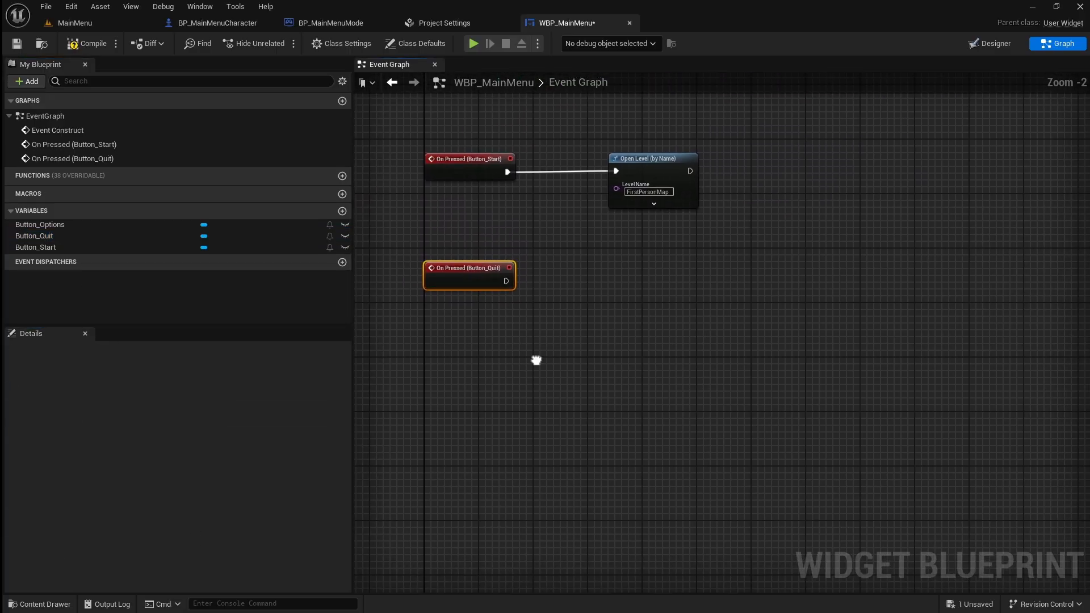
Add a Quit Game node executed by Button_Quit's On Pressed event, line it up with the event, and save WBP_MainMenu.
{"action": "left_click_drag", "start_coordinate": [506, 281], "coordinate": [653, 278]}
{"action": "type", "text": "qui"}
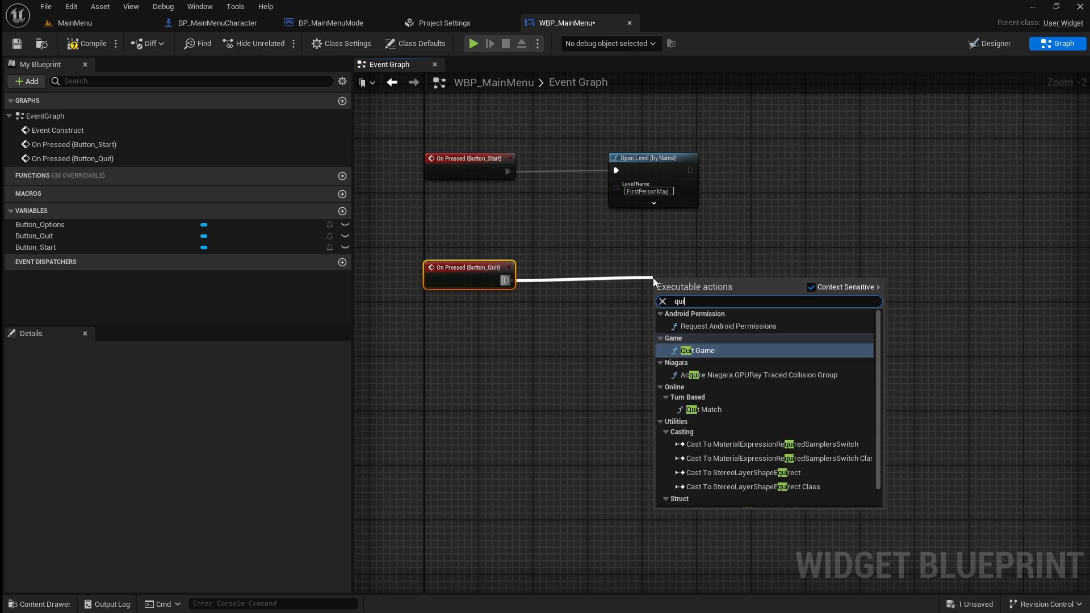
{"action": "type", "text": "t"}
{"action": "left_click", "coordinate": [738, 328]}
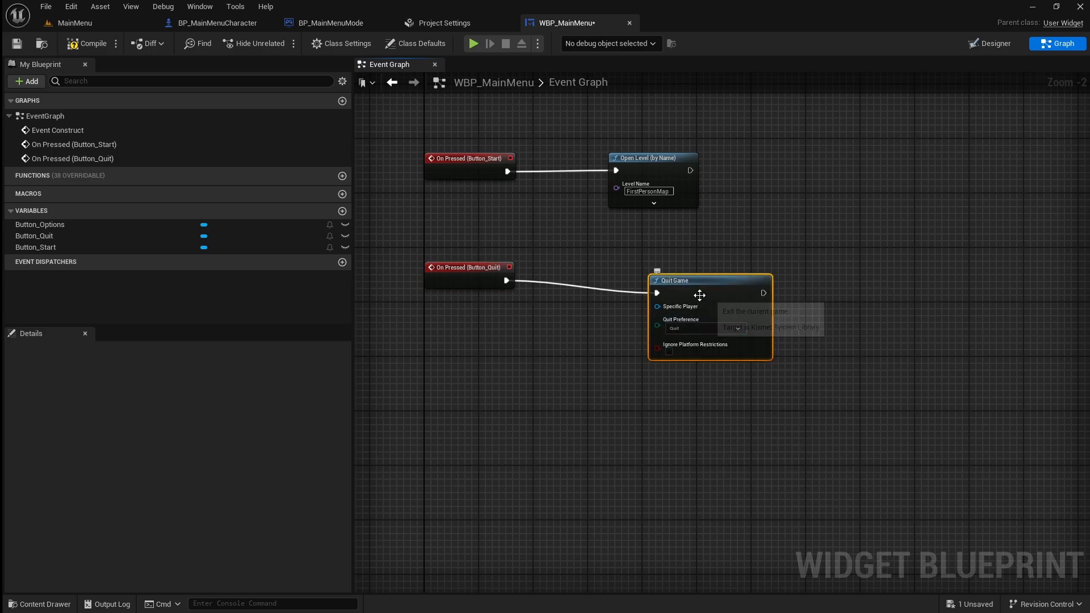
{"action": "scroll", "coordinate": [825, 228], "scroll_direction": "down", "scroll_amount": 2}
{"action": "right_click_drag", "start_coordinate": [825, 229], "coordinate": [773, 389]}
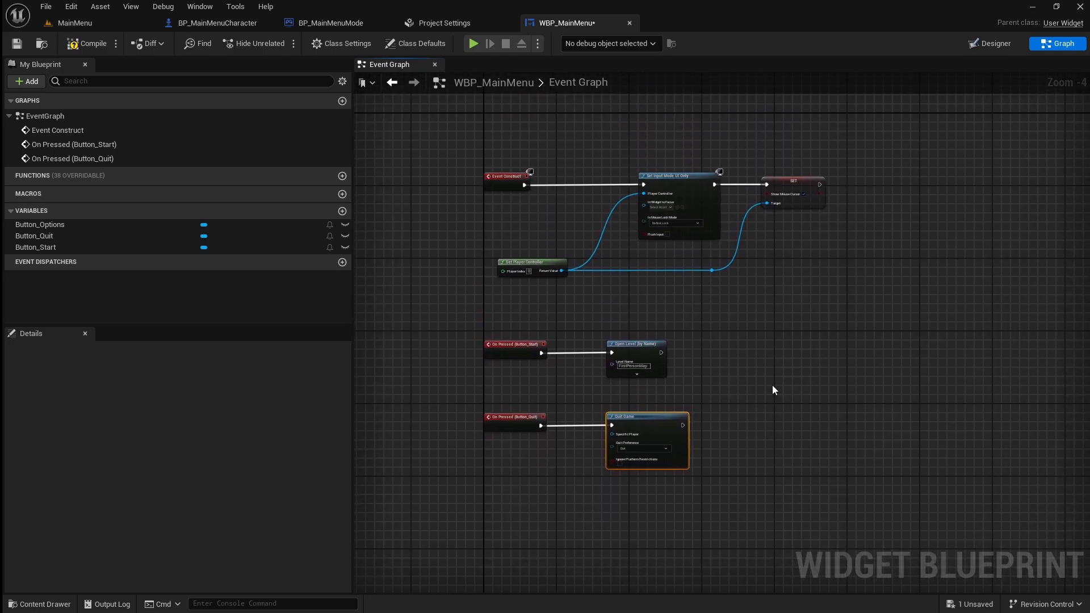
{"action": "scroll", "coordinate": [773, 389], "scroll_direction": "up", "scroll_amount": 1}
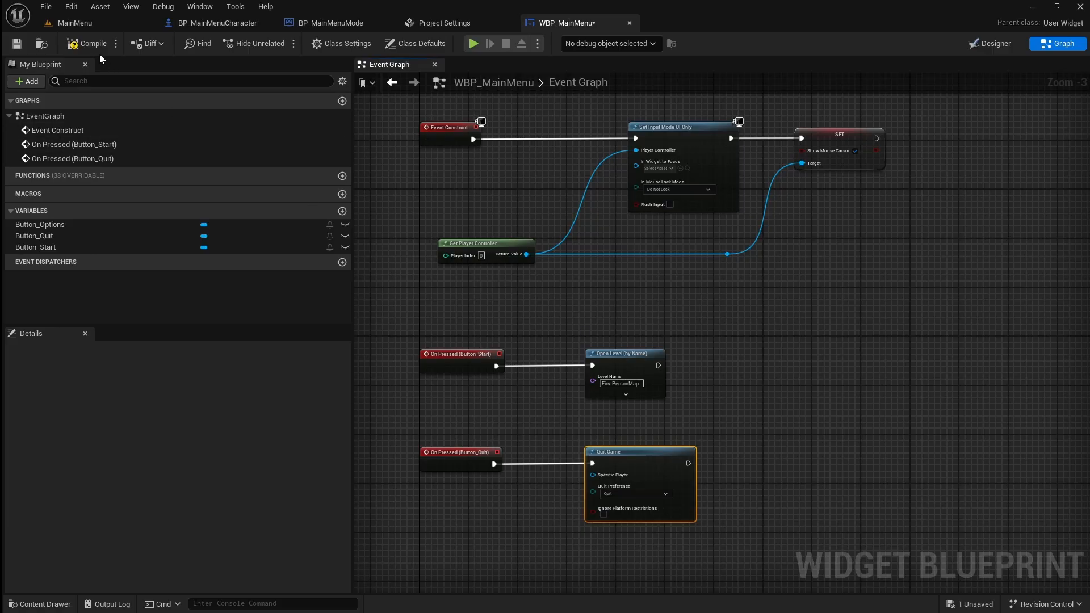
{"action": "left_click", "coordinate": [17, 44]}
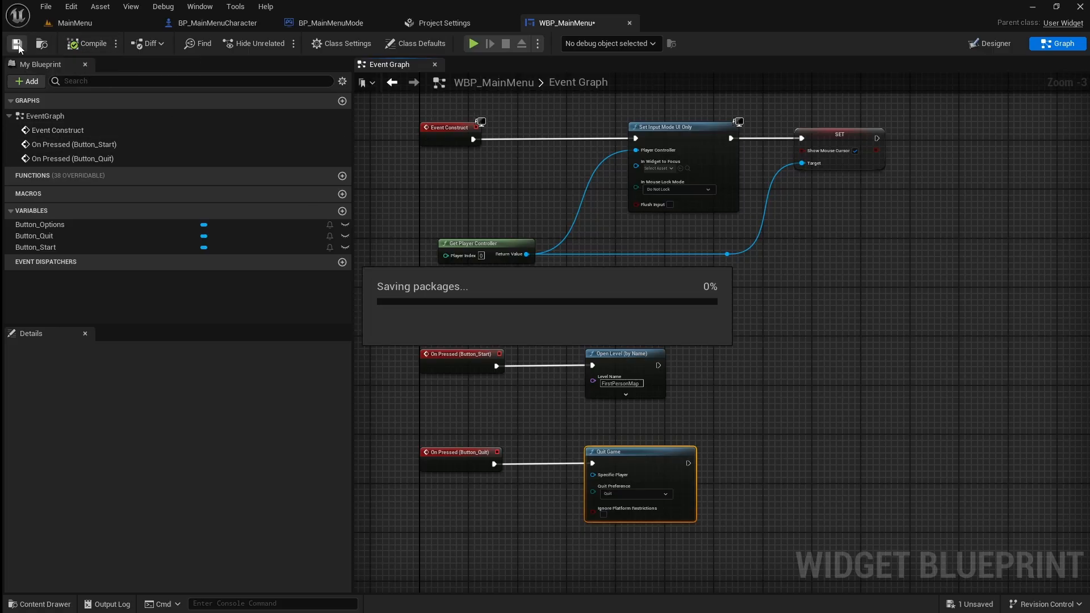
Delete the ActorBeginOverlap and Tick events from BP_MainMenuCharacter's event graph.
{"action": "left_click", "coordinate": [218, 25]}
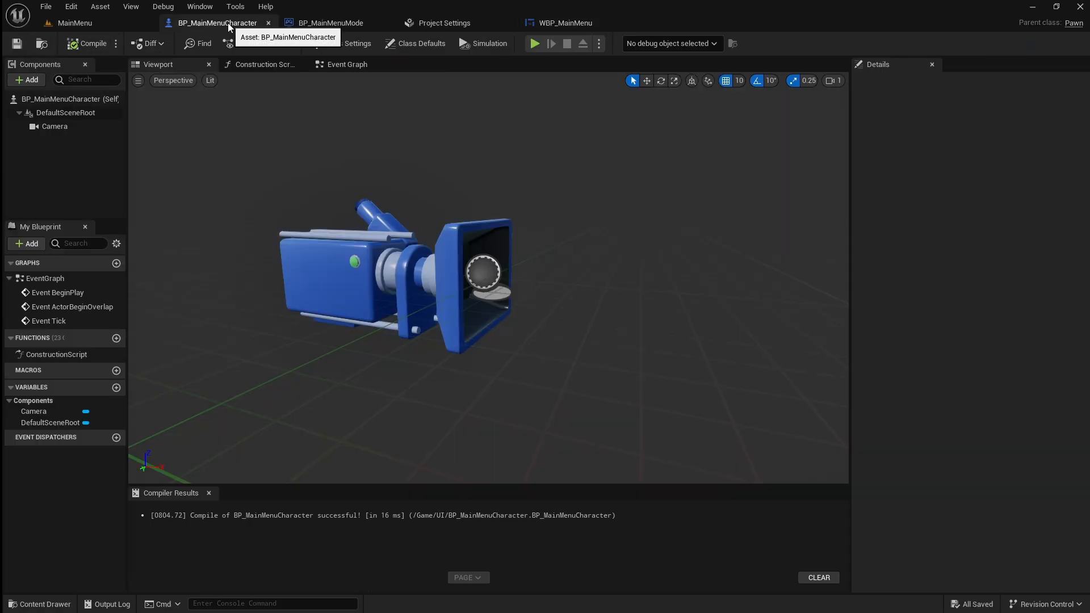
{"action": "left_click", "coordinate": [344, 67]}
{"action": "left_click_drag", "start_coordinate": [672, 448], "coordinate": [514, 287]}
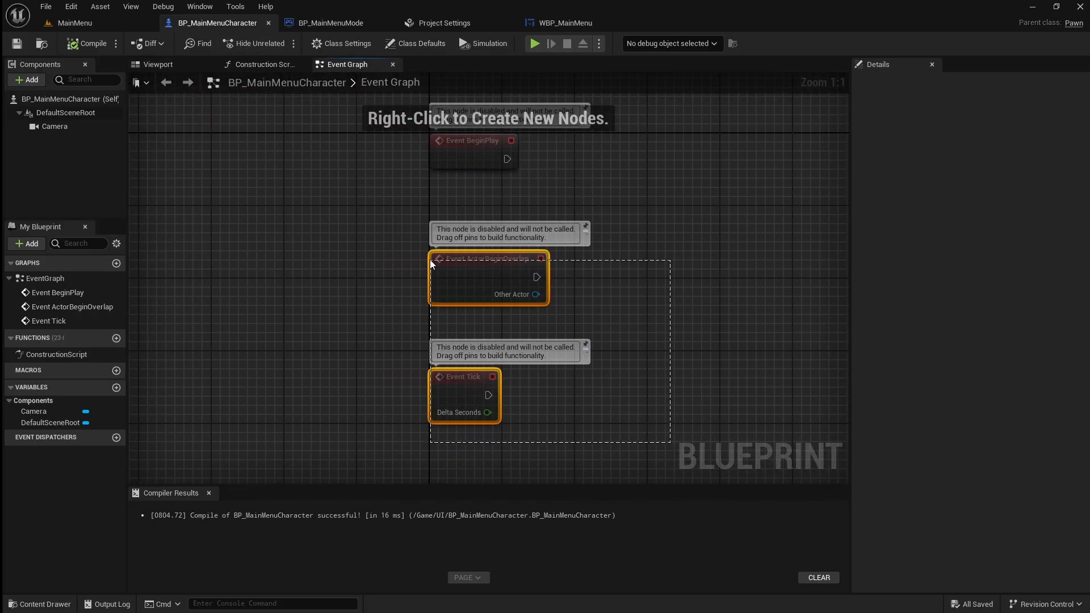
{"action": "key", "text": "Delete"}
Add a Create Widget node executed by Event BeginPlay and set its class to WBP_MainMenu.
{"action": "right_click_drag", "start_coordinate": [672, 267], "coordinate": [480, 357]}
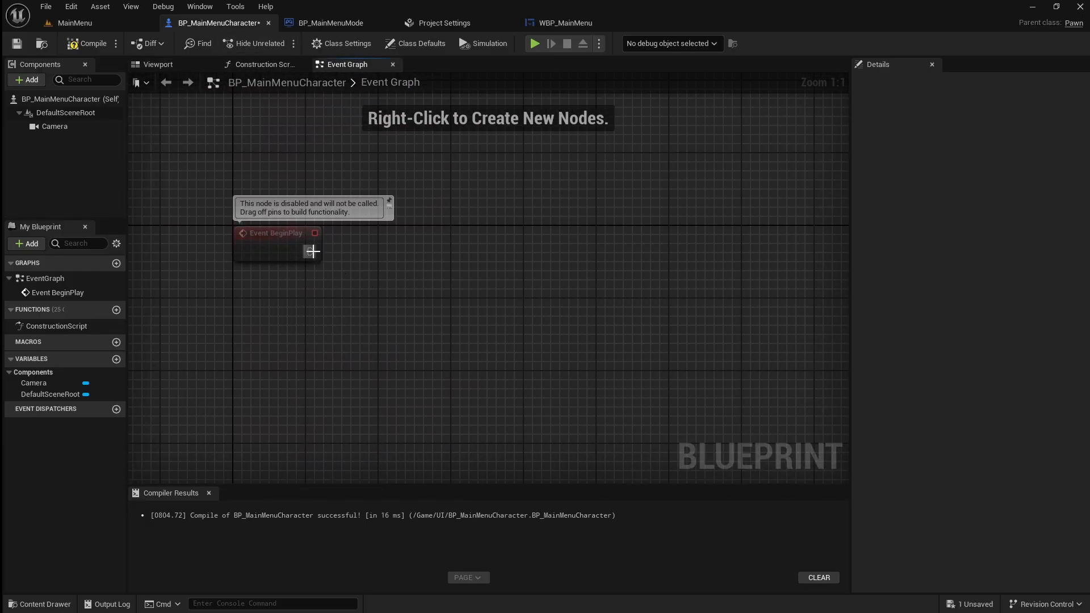
{"action": "left_click_drag", "start_coordinate": [445, 252], "coordinate": [445, 252]}
{"action": "type", "text": "create"}
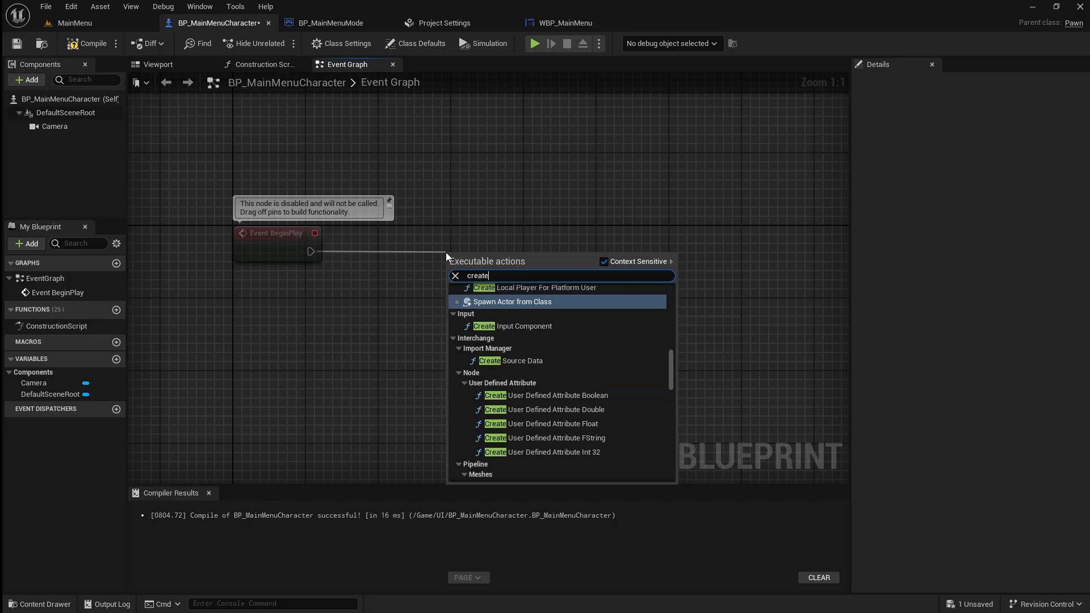
{"action": "type", "text": " widget"}
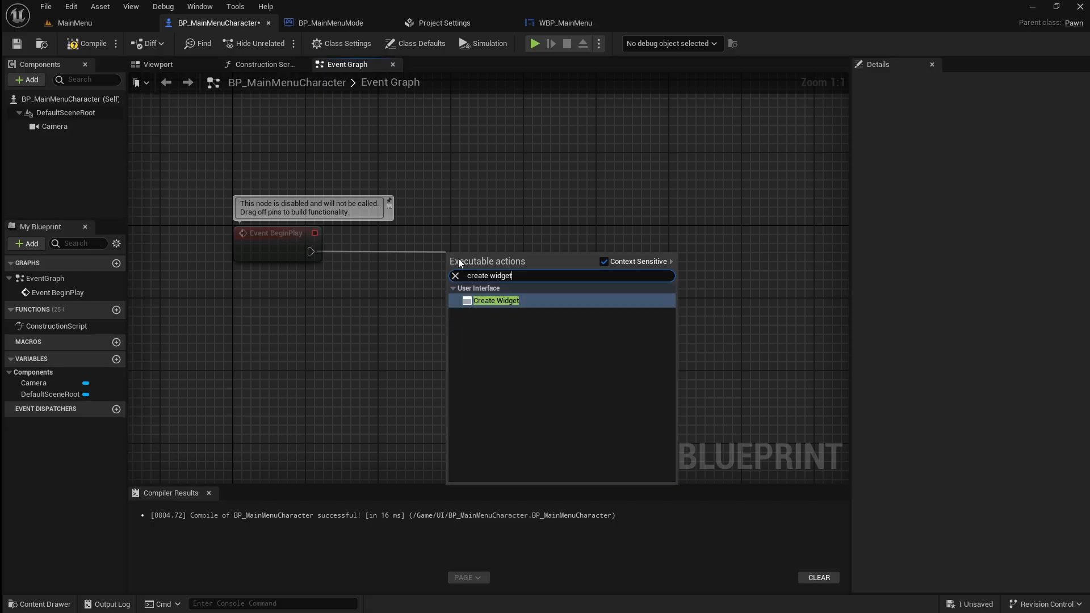
{"action": "left_click", "coordinate": [543, 303]}
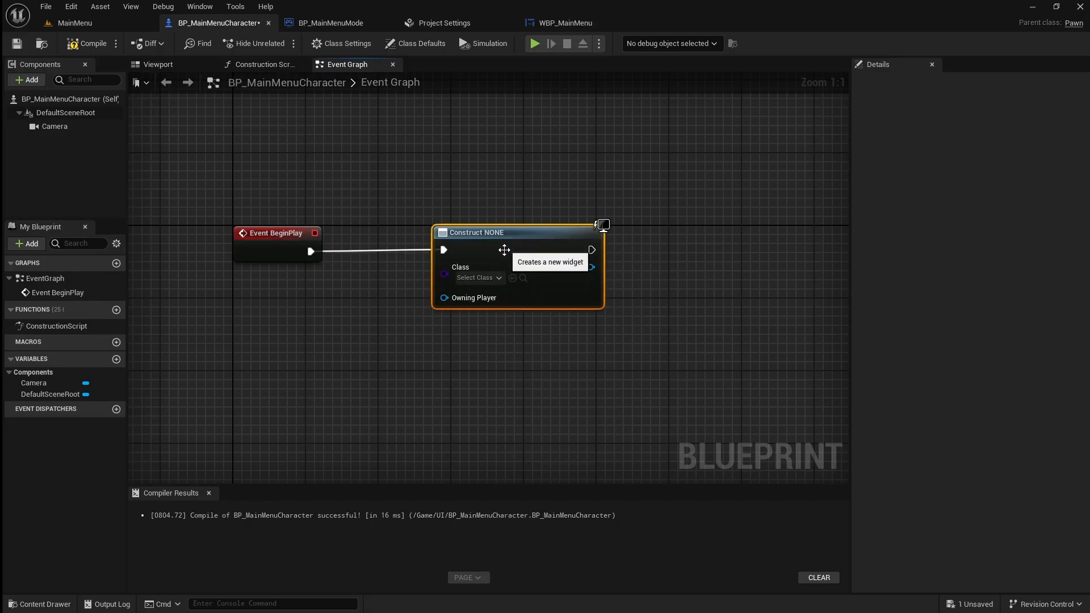
{"action": "left_click", "coordinate": [494, 280]}
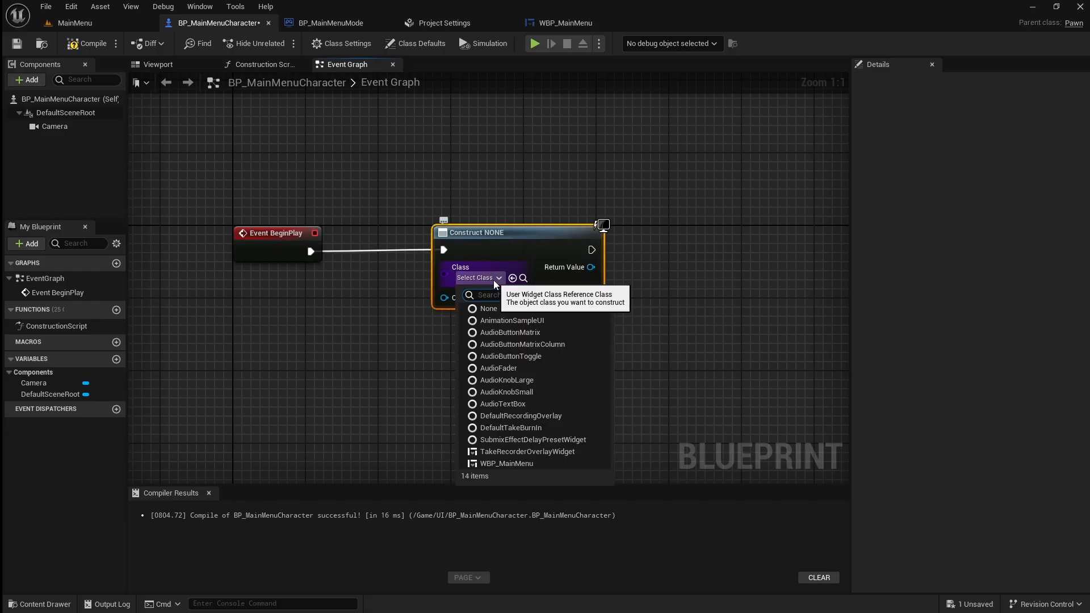
{"action": "left_click", "coordinate": [552, 463]}
Promote the Create Widget node's return value to a variable named MainMenuRef and line up its Set node.
{"action": "right_click_drag", "start_coordinate": [592, 416], "coordinate": [499, 281]}
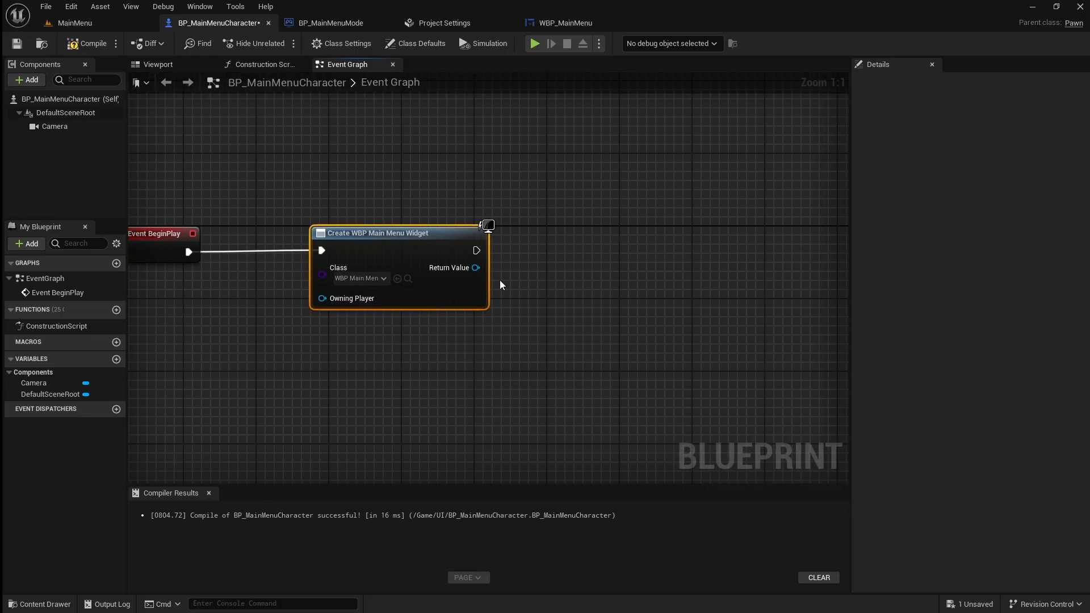
{"action": "right_click", "coordinate": [480, 269]}
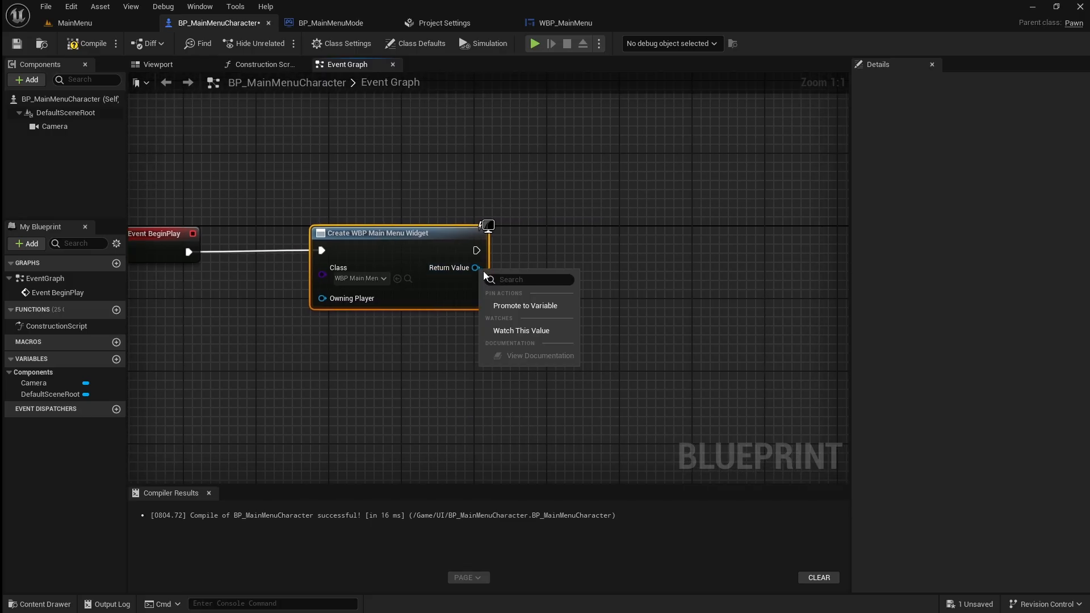
{"action": "left_click", "coordinate": [560, 308]}
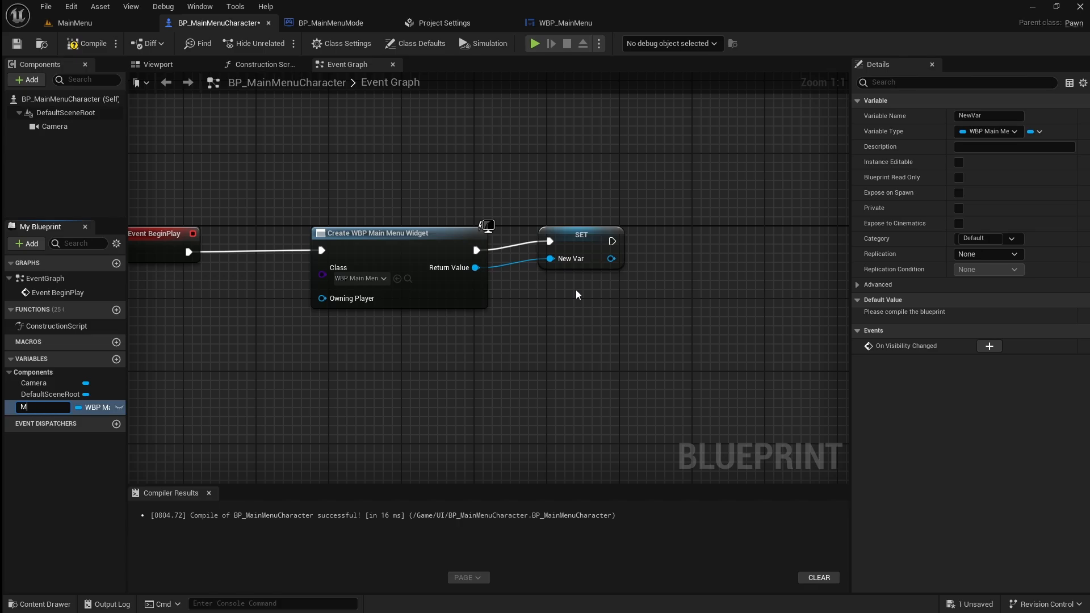
{"action": "type", "text": "MainMenuRef"}
{"action": "key", "text": "Return"}
{"action": "left_click_drag", "start_coordinate": [585, 244], "coordinate": [600, 252]}
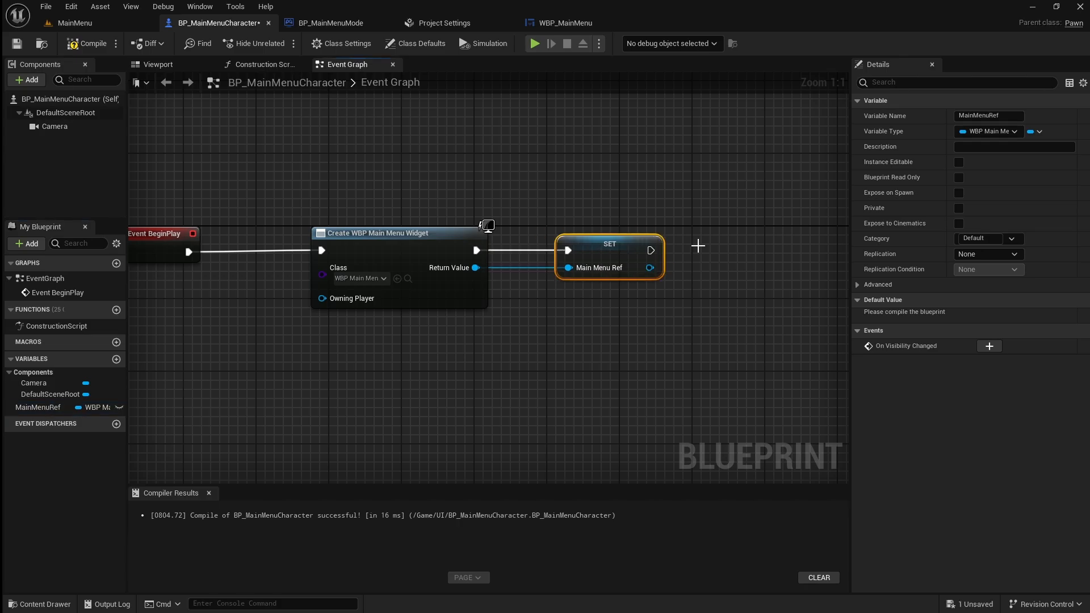
Add an Add to Viewport node from the Main Menu Ref setter's output and line it up with the setter.
{"action": "right_click_drag", "start_coordinate": [698, 245], "coordinate": [560, 239]}
{"action": "left_click_drag", "start_coordinate": [511, 262], "coordinate": [604, 267]}
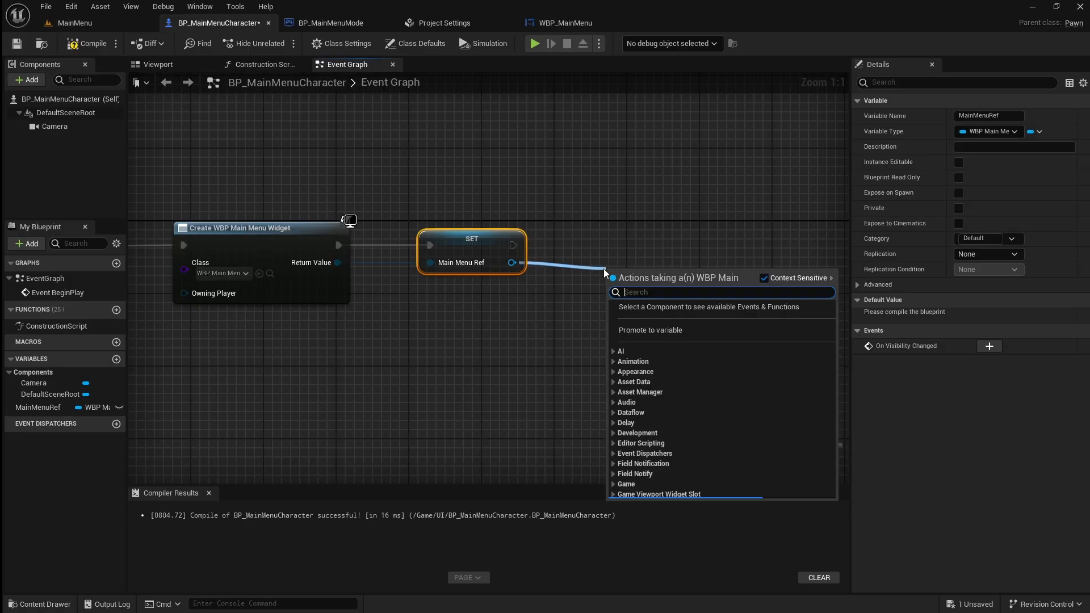
{"action": "type", "text": "add to ve"}
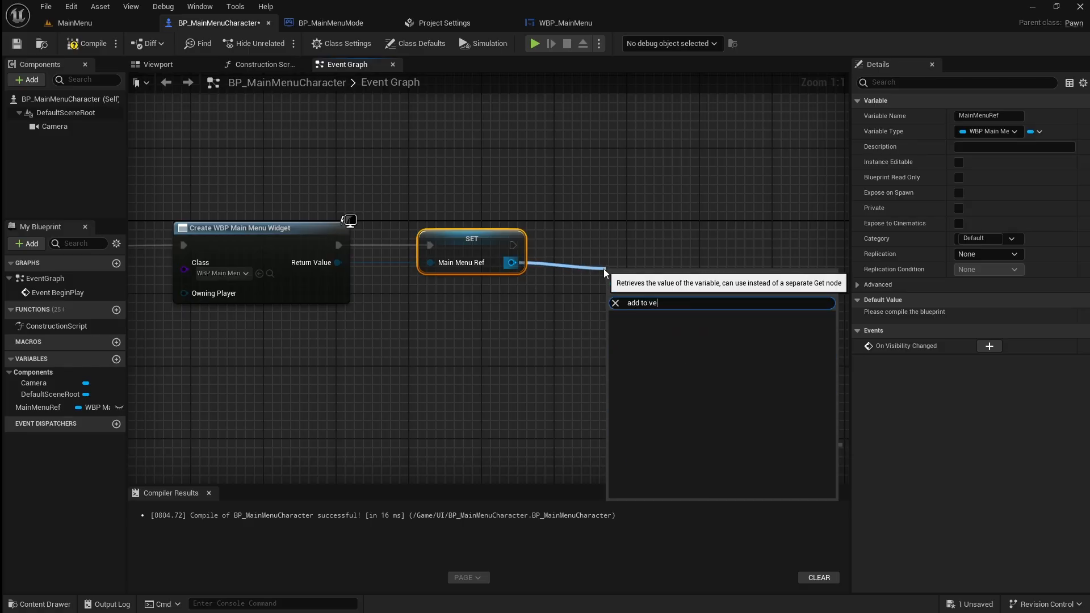
{"action": "key", "text": "BackSpace"}
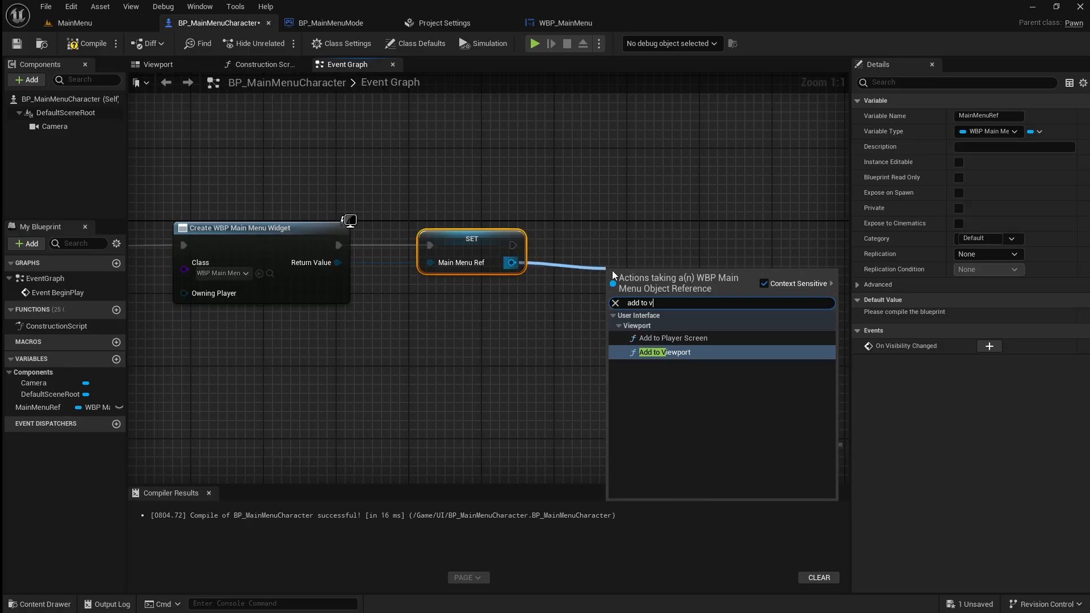
{"action": "left_click", "coordinate": [735, 351]}
{"action": "left_click_drag", "start_coordinate": [650, 230], "coordinate": [658, 220]}
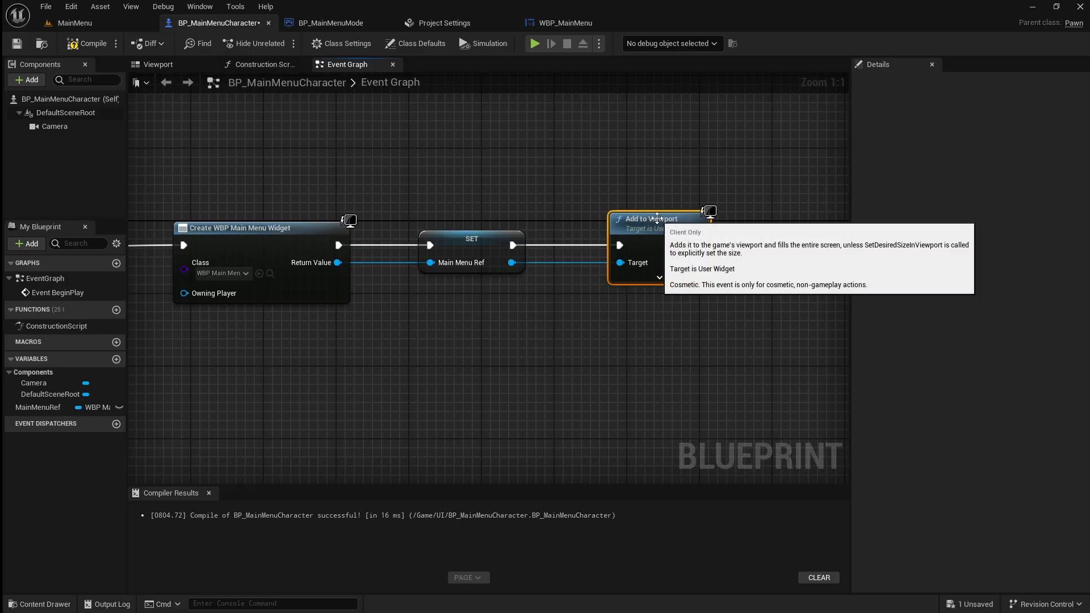
Compile and save BP_MainMenuCharacter.
{"action": "left_click", "coordinate": [329, 152]}
{"action": "left_click", "coordinate": [87, 43]}
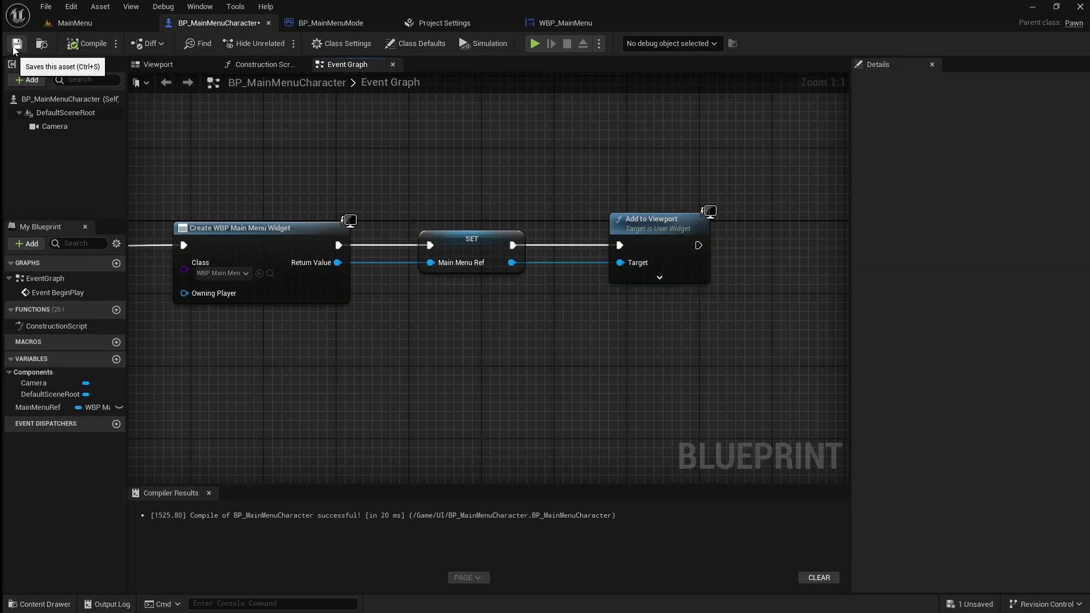
{"action": "left_click", "coordinate": [17, 46]}
Play the MainMenu level to test the Quit button, and play it again to test the Start button.
{"action": "left_click", "coordinate": [74, 23]}
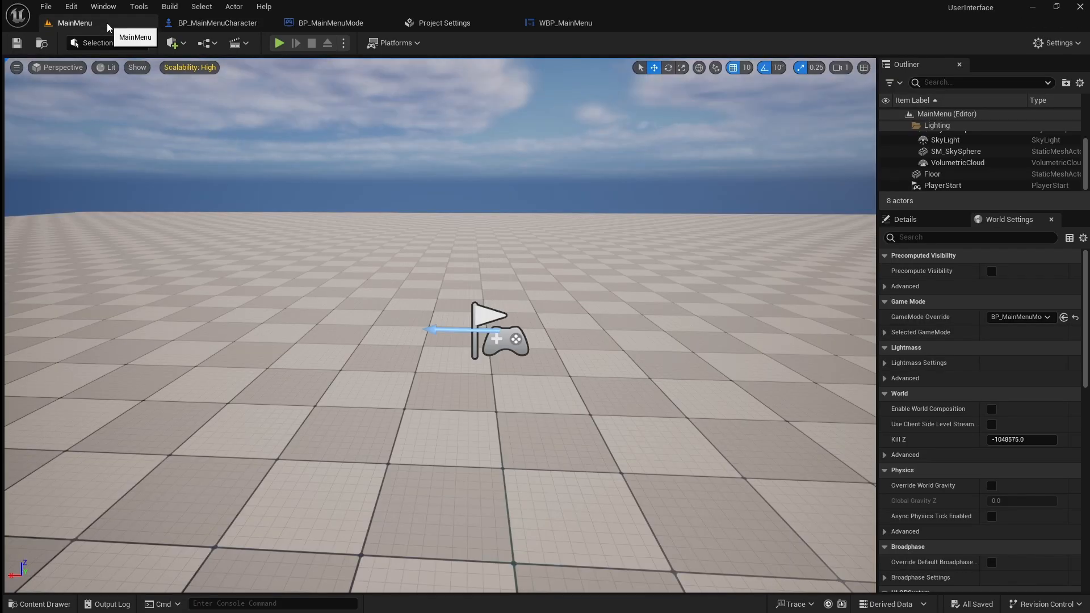
{"action": "left_click", "coordinate": [279, 43]}
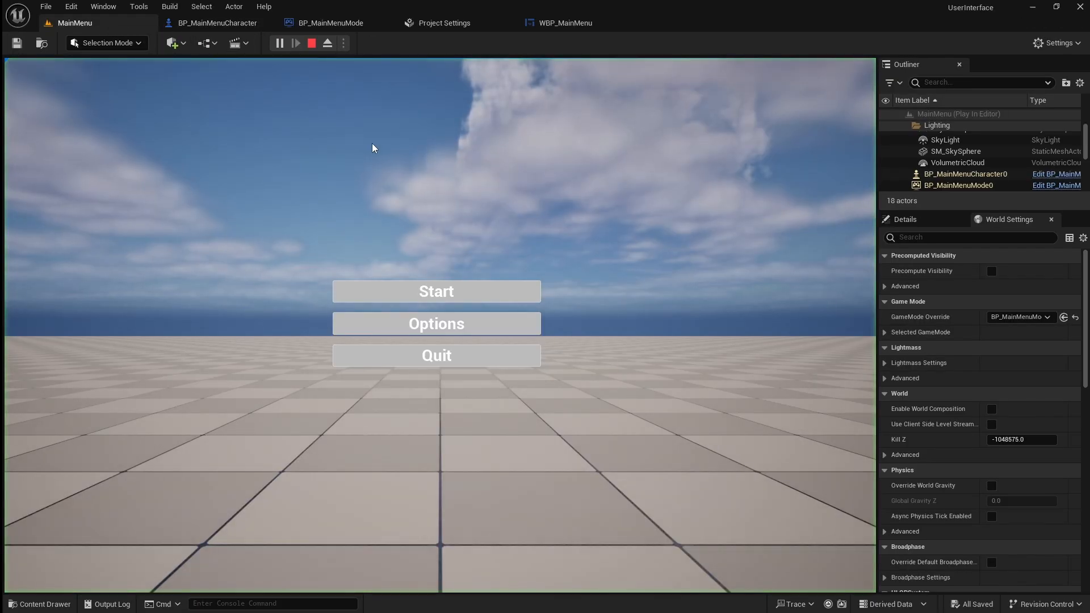
{"action": "left_click", "coordinate": [498, 358]}
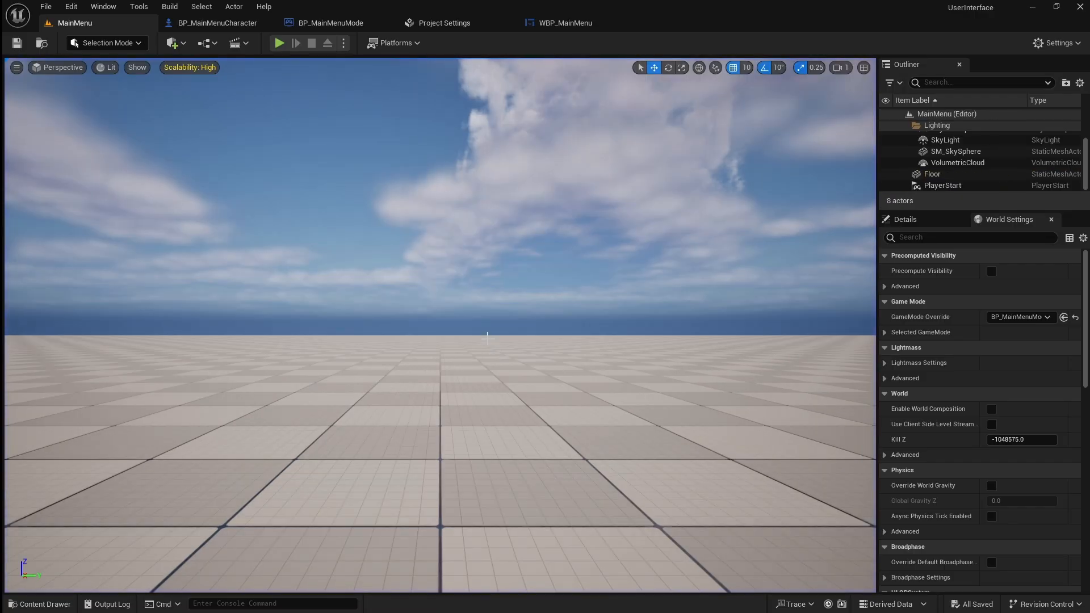
{"action": "left_click", "coordinate": [279, 43]}
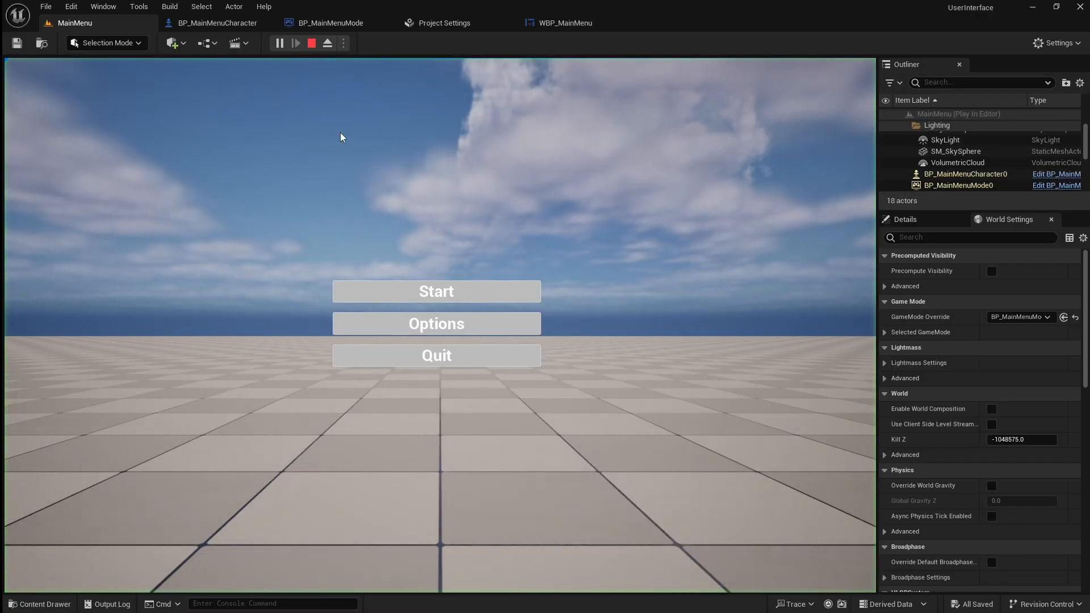
{"action": "left_click", "coordinate": [477, 295]}
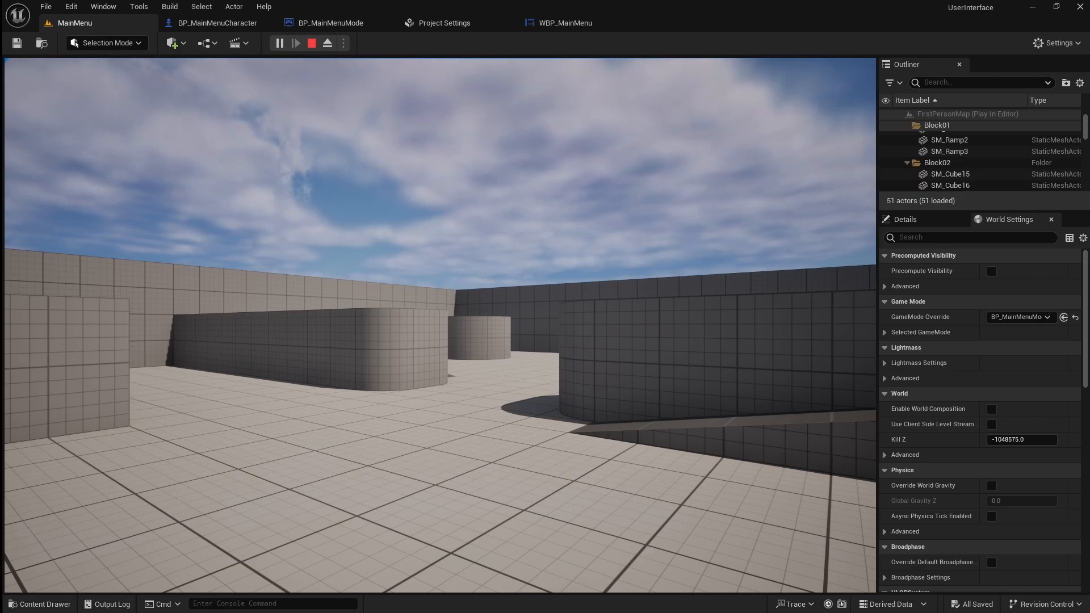
Stop the play session, open the FirstPersonMap level and open its Level Blueprint.
{"action": "key", "text": "Escape"}
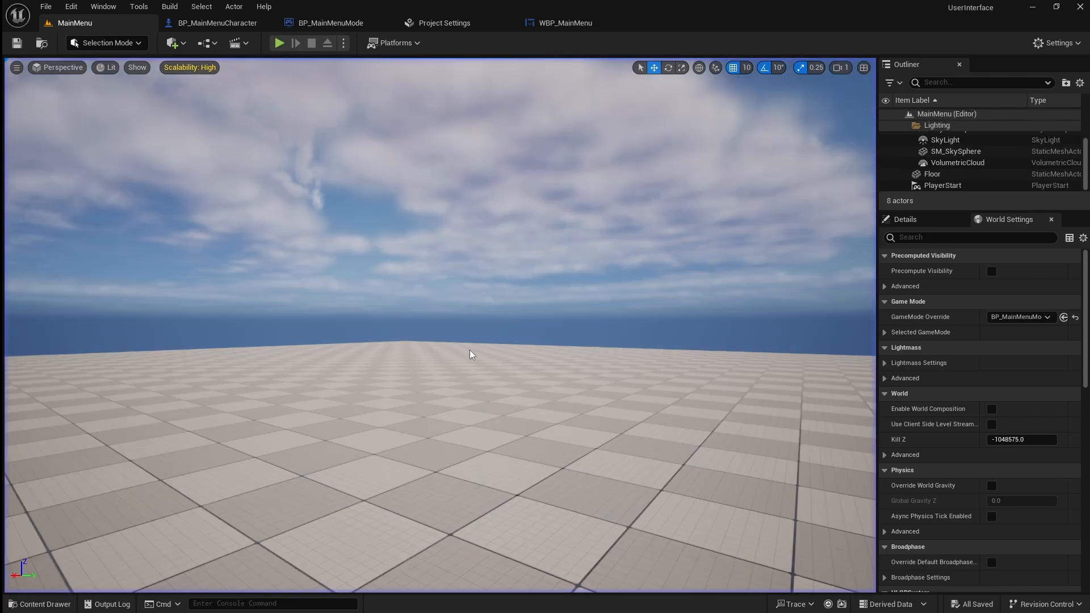
{"action": "left_click", "coordinate": [62, 603]}
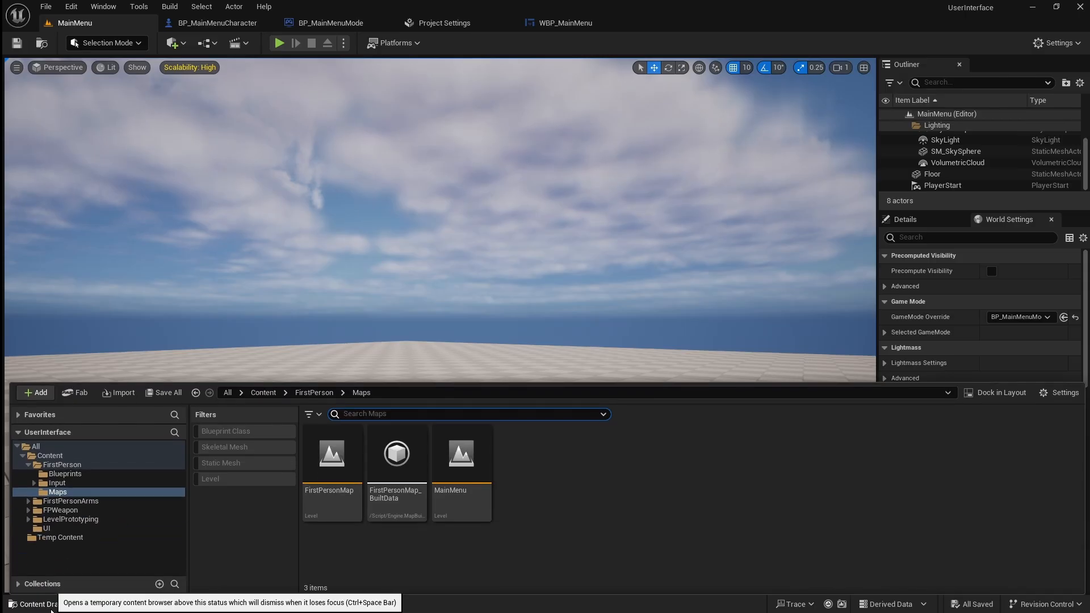
{"action": "left_click", "coordinate": [332, 498]}
{"action": "double_click", "coordinate": [332, 499]}
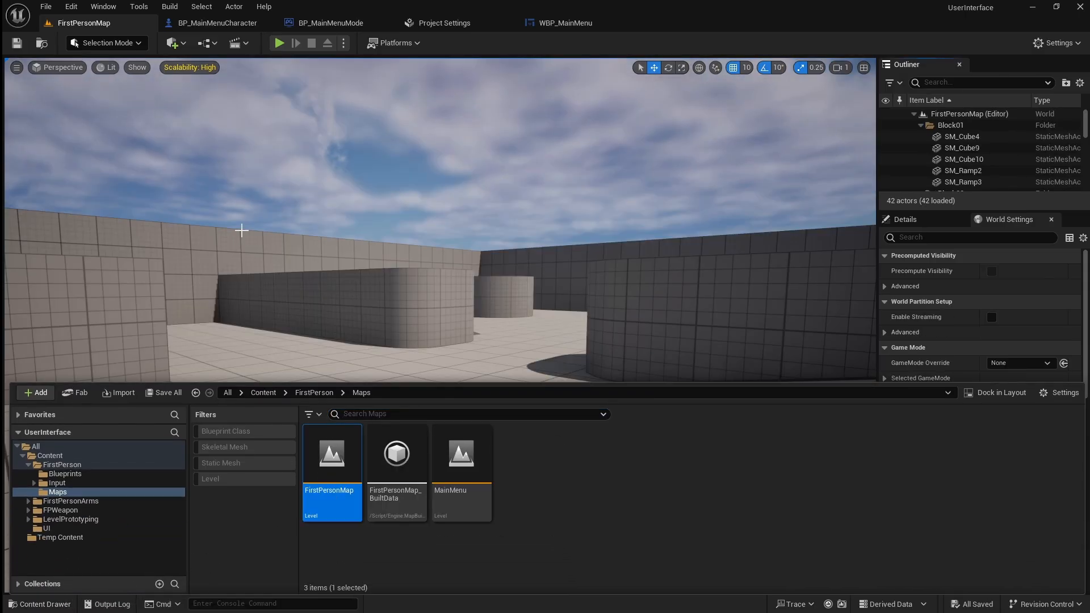
{"action": "left_click", "coordinate": [205, 45]}
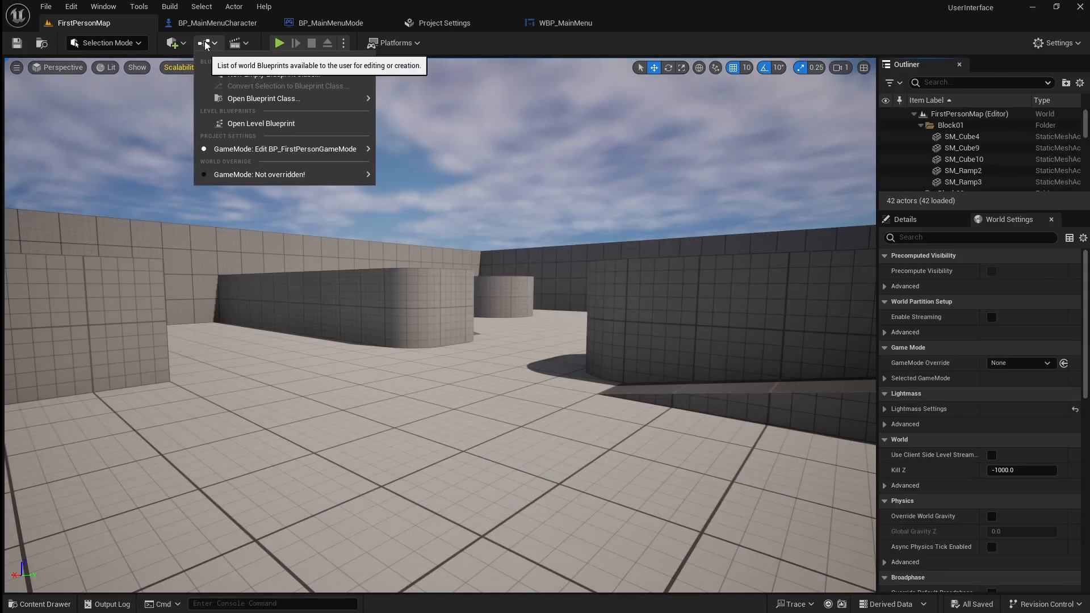
{"action": "left_click", "coordinate": [298, 125]}
Add an Event BeginPlay node to the FirstPersonMap Level Blueprint's event graph.
{"action": "right_click", "coordinate": [356, 280]}
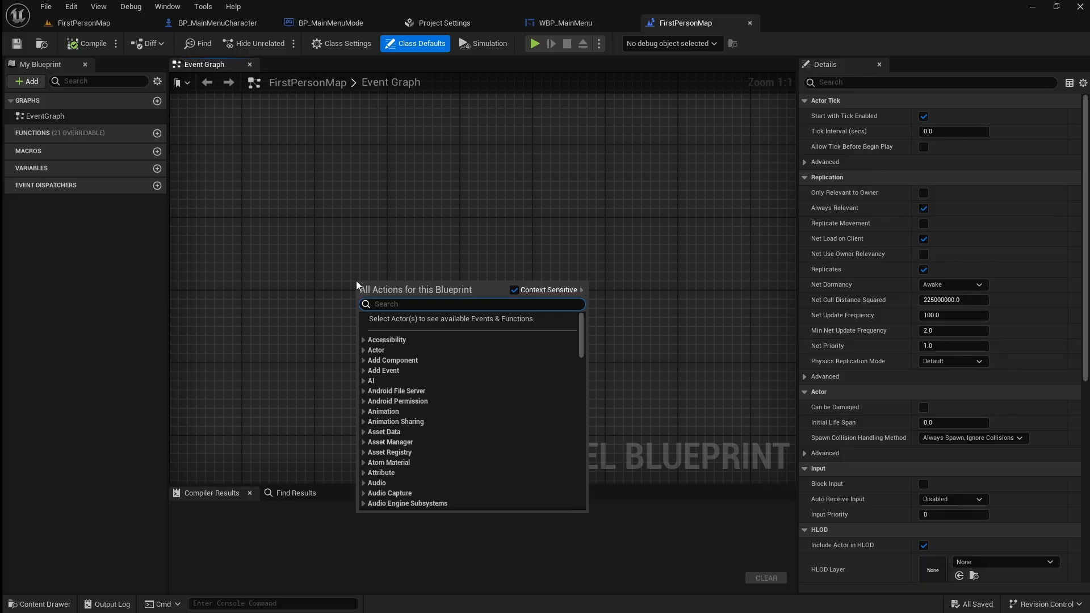
{"action": "type", "text": "beginplay"}
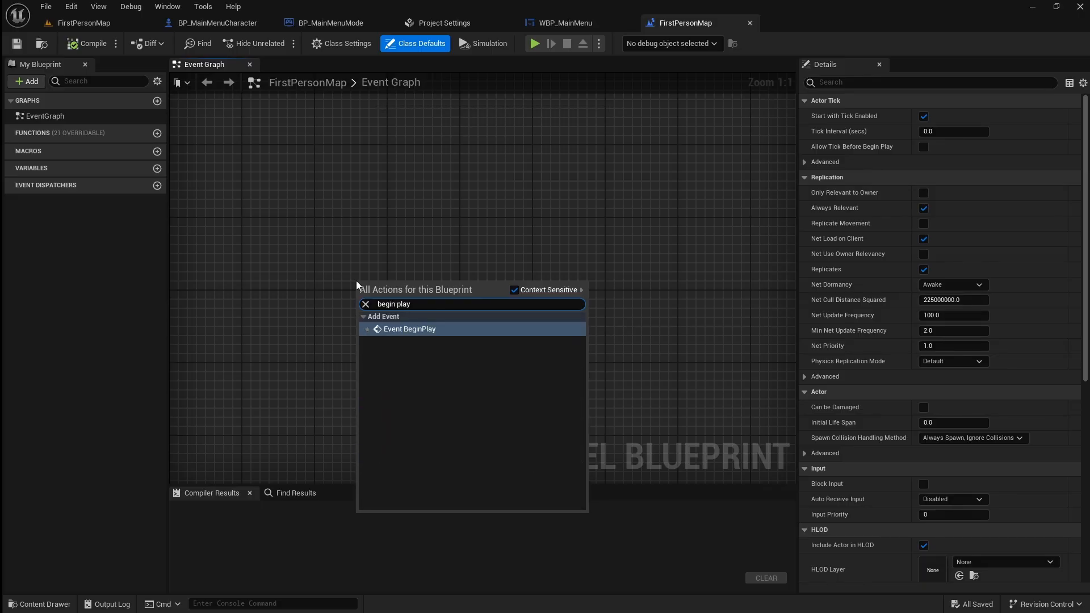
{"action": "left_click", "coordinate": [444, 328]}
Add a Get Player Controller node below Event BeginPlay.
{"action": "right_click_drag", "start_coordinate": [520, 328], "coordinate": [434, 296]}
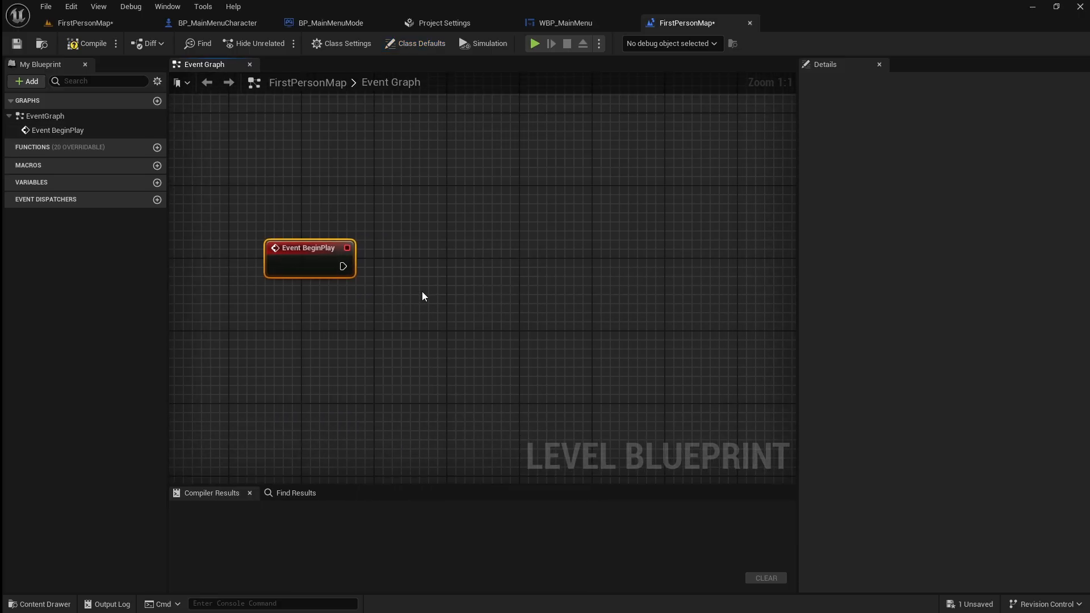
{"action": "right_click", "coordinate": [351, 347]}
{"action": "type", "text": "get pl"}
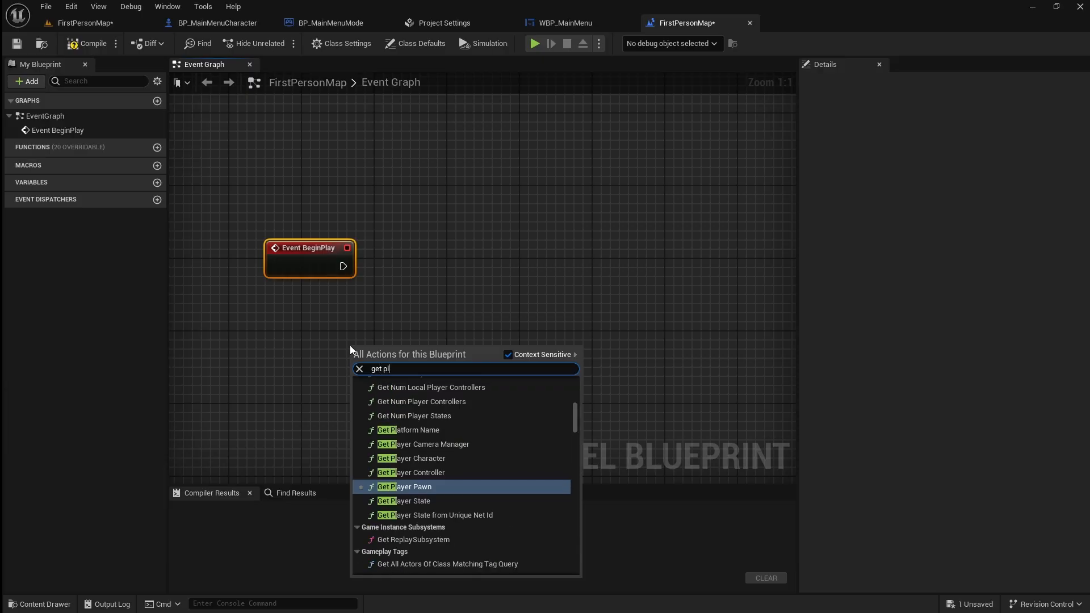
{"action": "type", "text": "ayer con"}
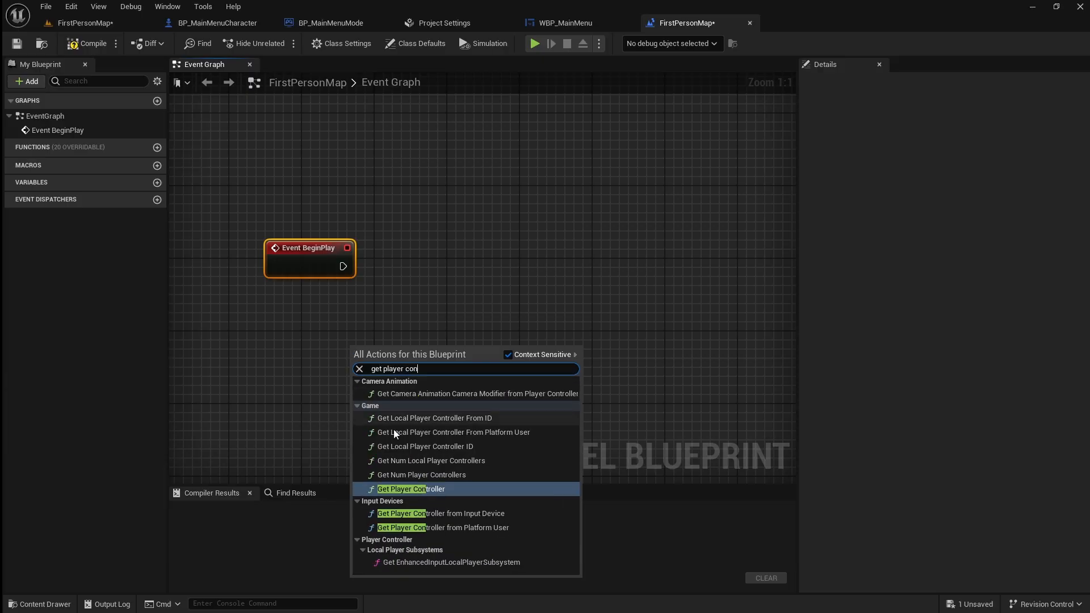
{"action": "left_click", "coordinate": [455, 489]}
Add a Set Input Mode Game Only node from the Get Player Controller return value and run it from Event BeginPlay.
{"action": "left_click_drag", "start_coordinate": [475, 366], "coordinate": [588, 278]}
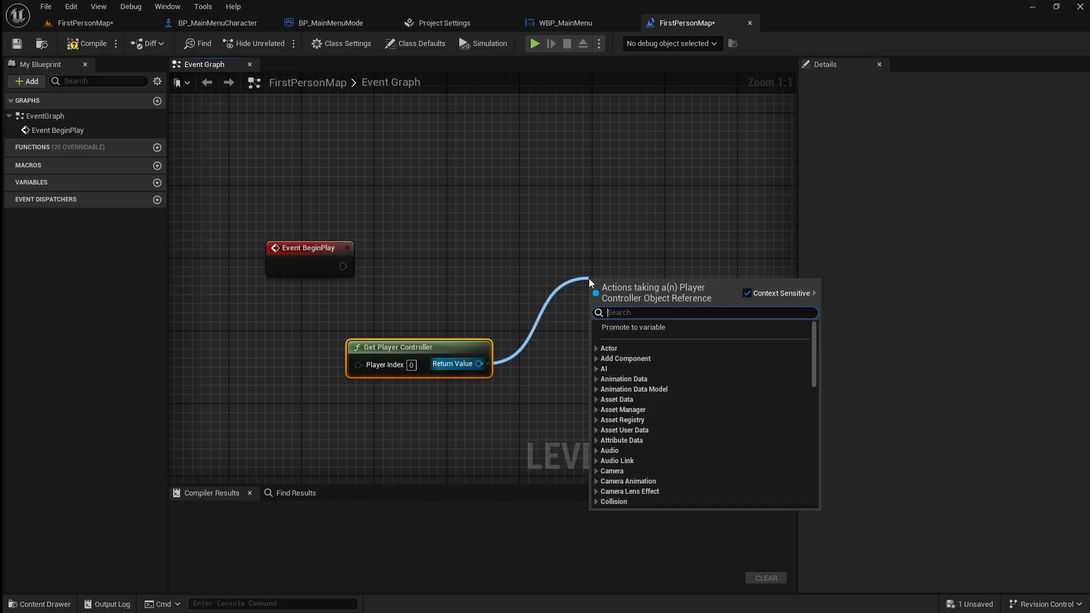
{"action": "type", "text": "set input"}
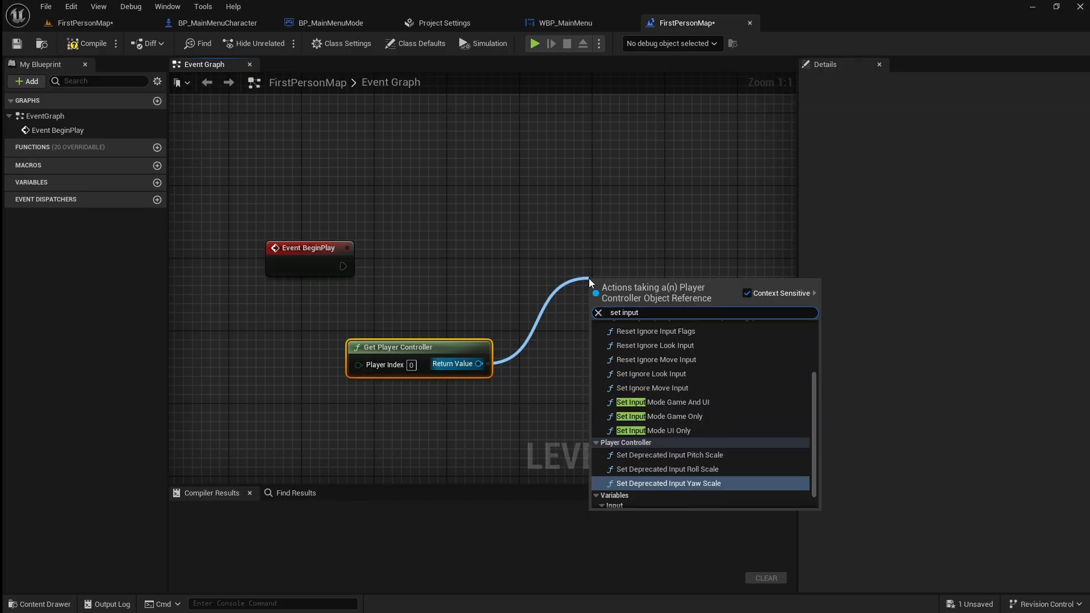
{"action": "left_click", "coordinate": [717, 411]}
{"action": "left_click_drag", "start_coordinate": [343, 266], "coordinate": [640, 265]}
Add a Set Show Mouse Cursor node from the player controller, leave it unchecked, and connect it after Set Input Mode Game Only.
{"action": "right_click_drag", "start_coordinate": [707, 190], "coordinate": [492, 179]}
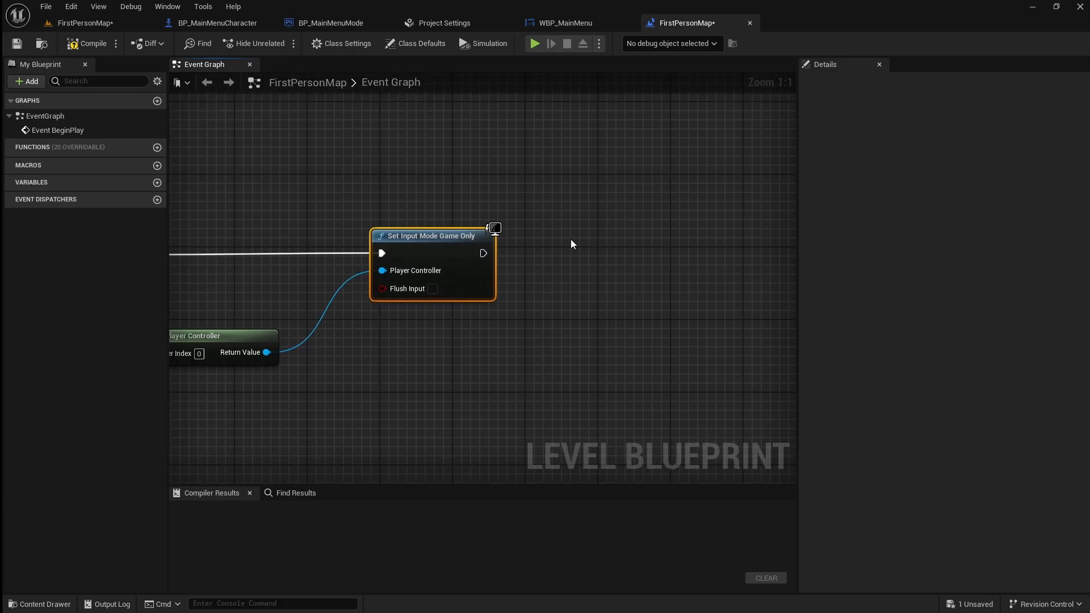
{"action": "left_click_drag", "start_coordinate": [267, 352], "coordinate": [526, 368]}
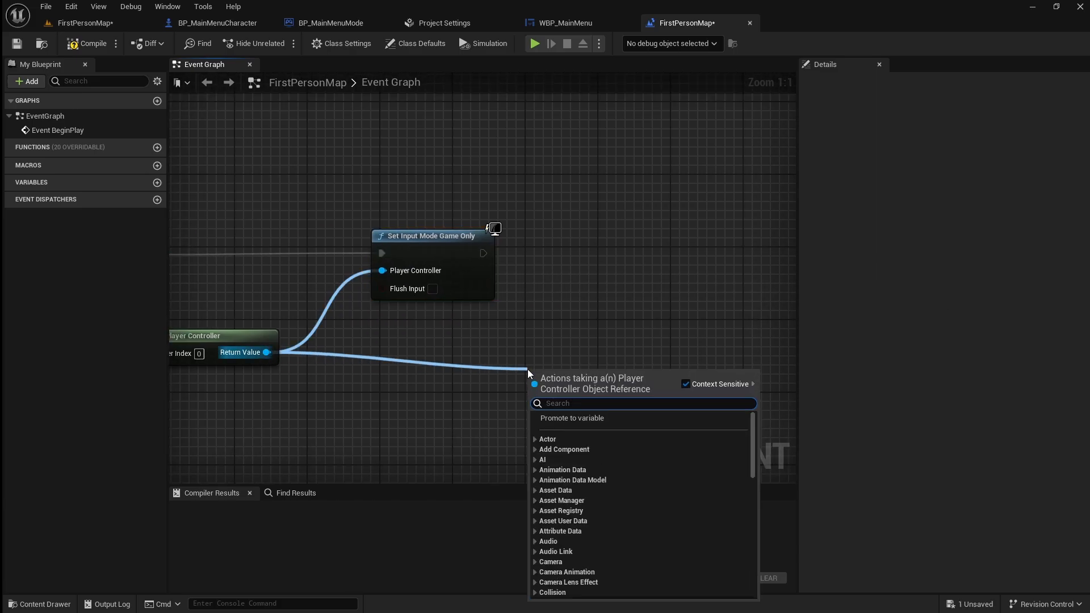
{"action": "type", "text": "cursor"}
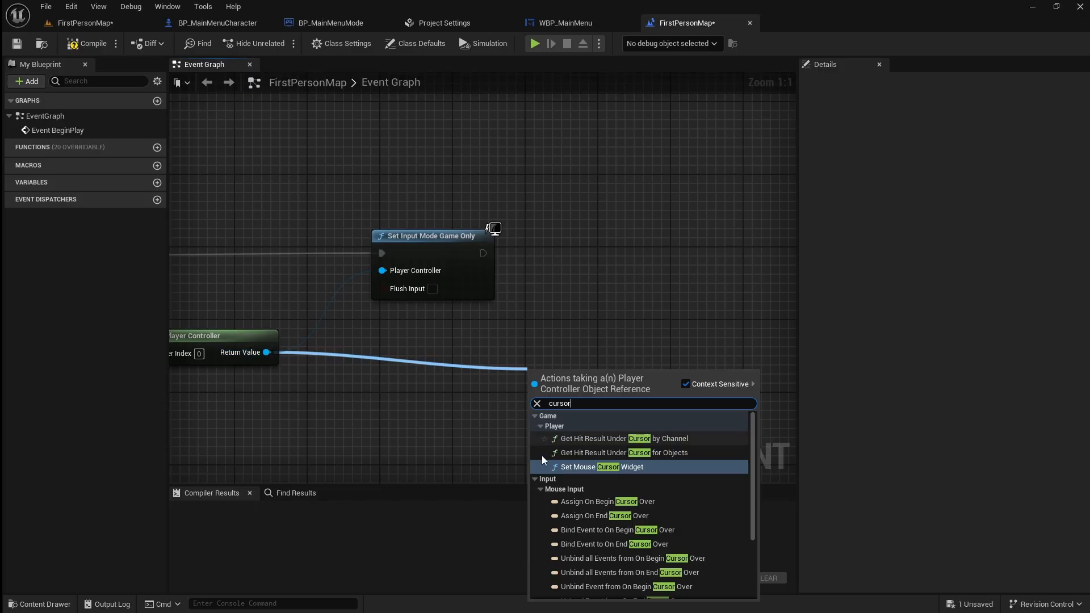
{"action": "scroll", "coordinate": [541, 455], "scroll_direction": "down", "scroll_amount": 5}
{"action": "left_click", "coordinate": [653, 593]}
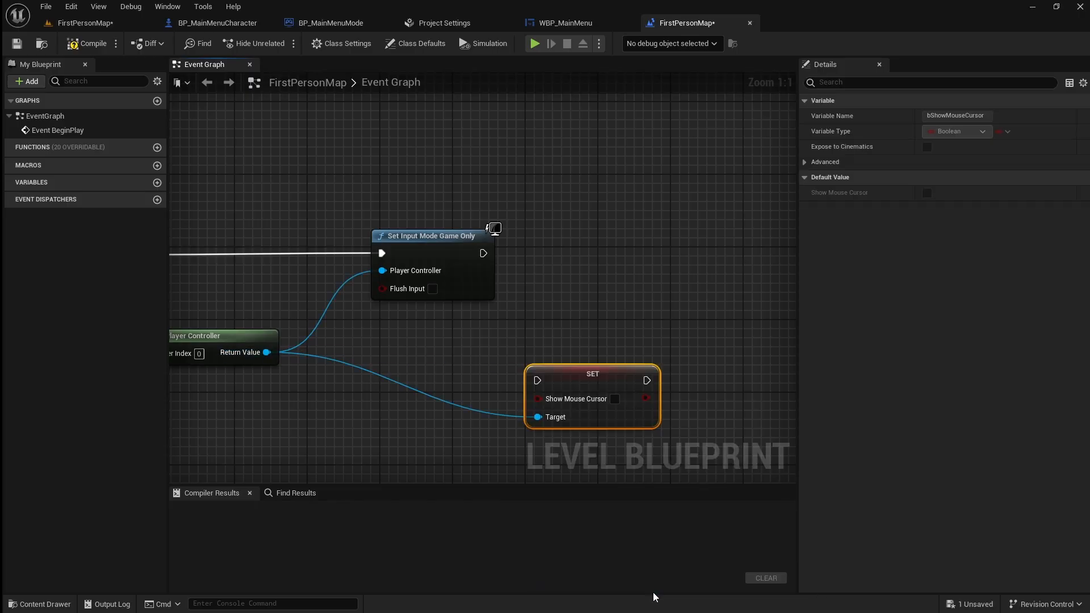
{"action": "left_click_drag", "start_coordinate": [597, 410], "coordinate": [661, 273]}
{"action": "left_click_drag", "start_coordinate": [483, 253], "coordinate": [600, 244]}
Insert a reroute node in the wire to the Show Mouse Cursor setter's Target and align it with Get Player Controller.
{"action": "left_click", "coordinate": [549, 294]}
{"action": "double_click", "coordinate": [549, 293]}
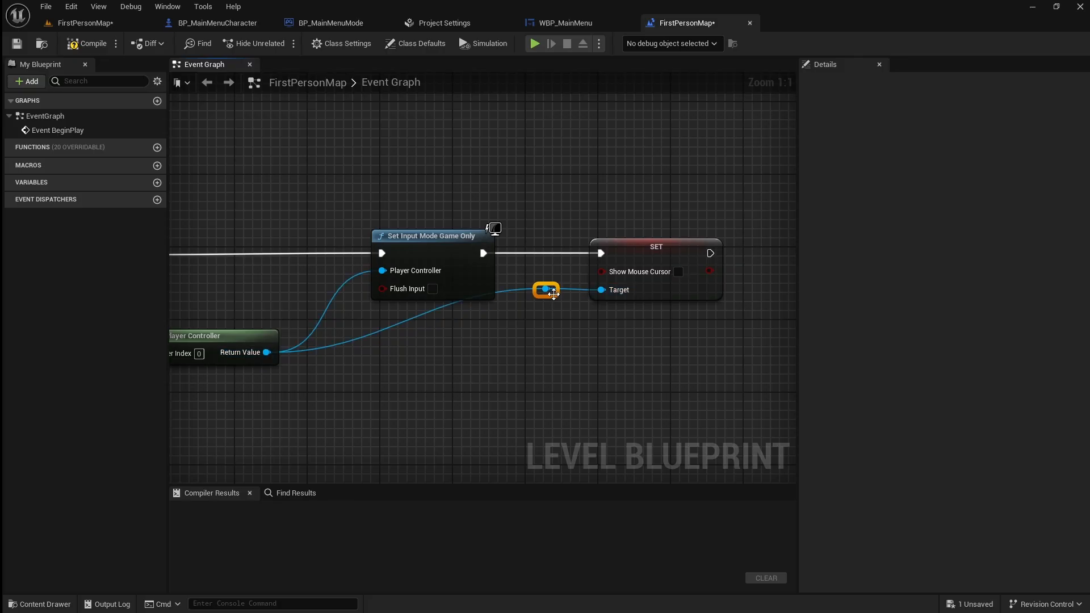
{"action": "left_click_drag", "start_coordinate": [549, 294], "coordinate": [493, 361]}
{"action": "left_click_drag", "start_coordinate": [283, 353], "coordinate": [178, 324]}
{"action": "right_click_drag", "start_coordinate": [412, 432], "coordinate": [452, 368]}
{"action": "scroll", "coordinate": [552, 442], "scroll_direction": "down", "scroll_amount": 2}
Compile and save the FirstPersonMap Level Blueprint, and reopen the MainMenu level.
{"action": "left_click", "coordinate": [90, 44]}
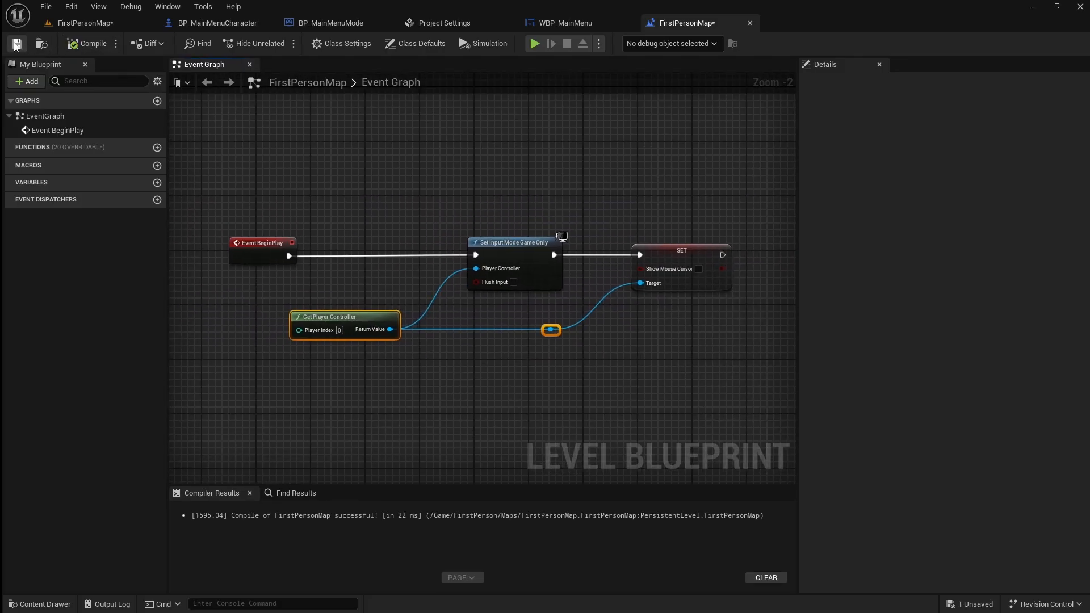
{"action": "left_click", "coordinate": [79, 23]}
{"action": "left_click", "coordinate": [45, 602]}
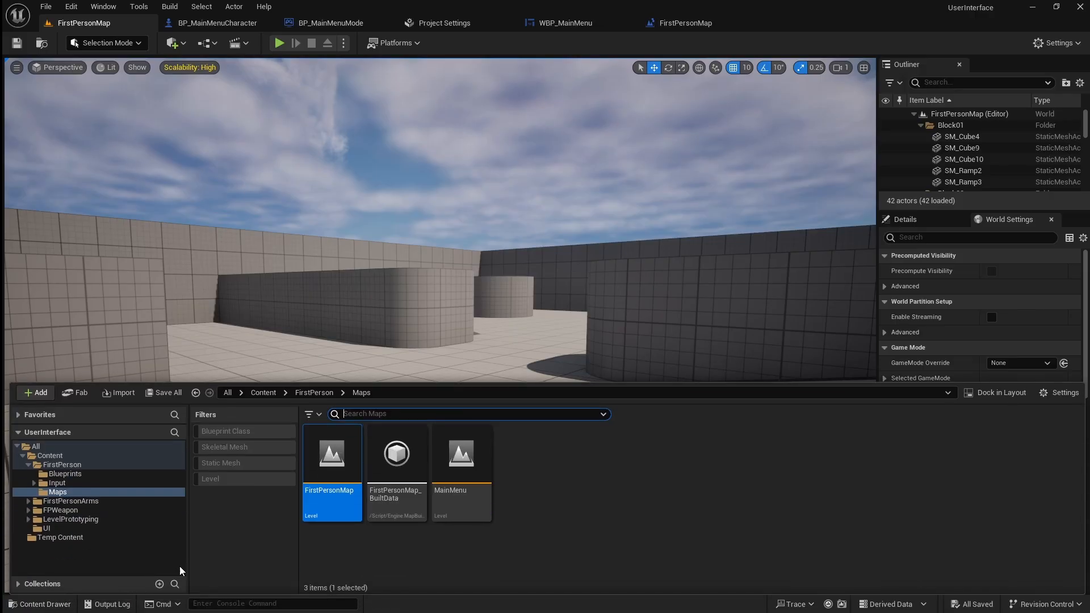
{"action": "double_click", "coordinate": [461, 468]}
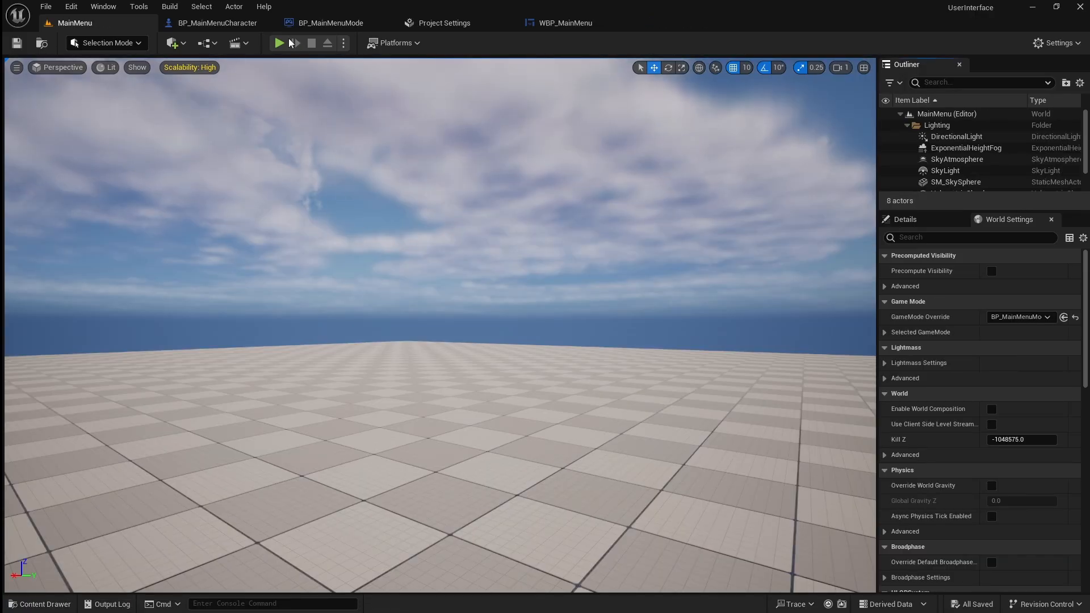
Play the MainMenu level, start the game from the menu and walk forward to test the player controls.
{"action": "left_click", "coordinate": [287, 43]}
{"action": "left_click", "coordinate": [502, 292]}
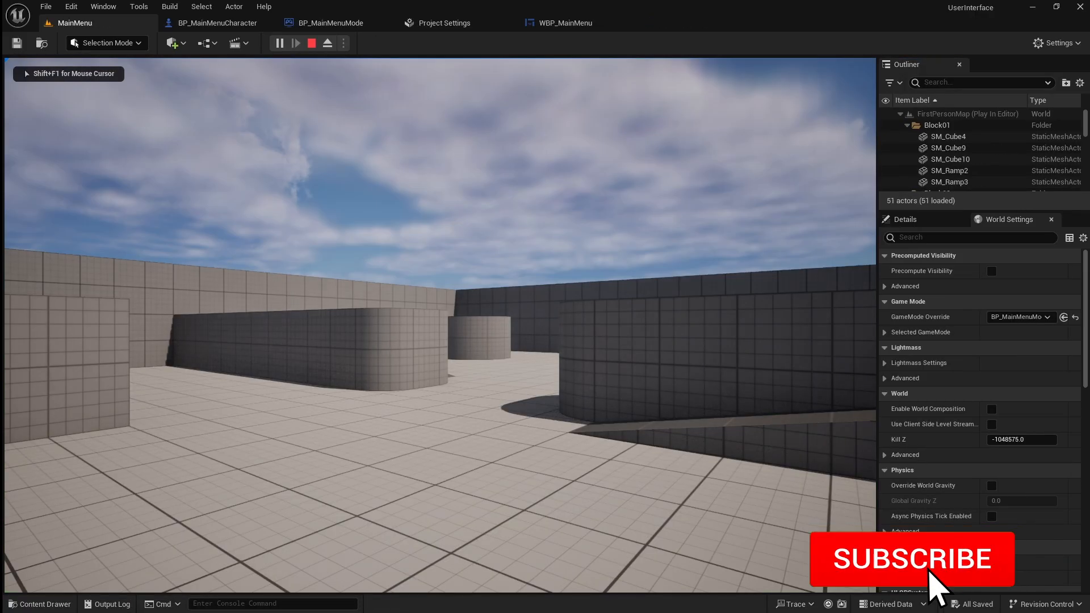
{"action": "key", "text": "w"}
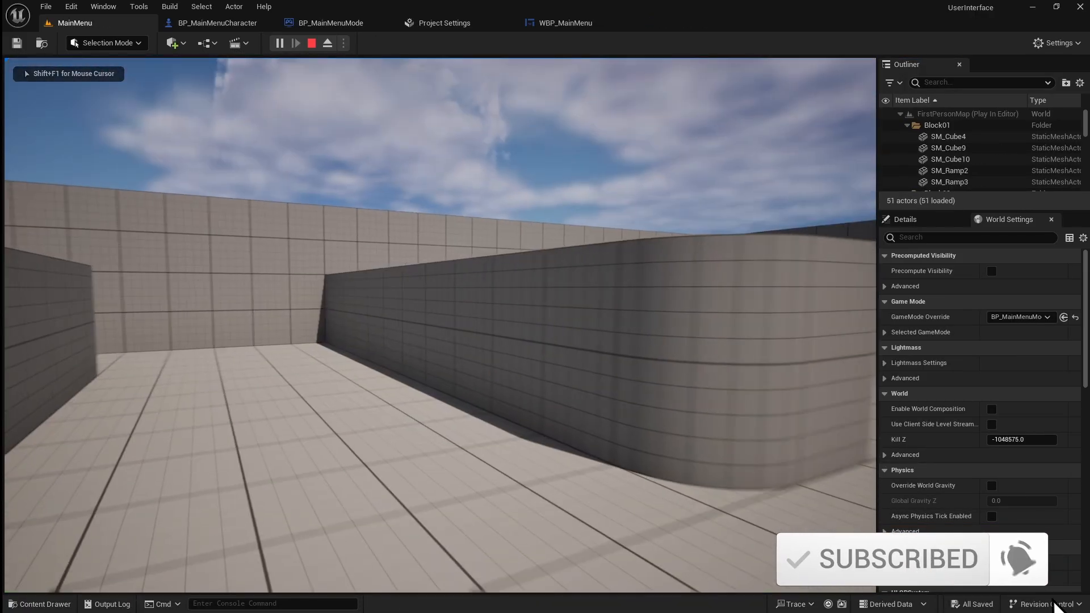